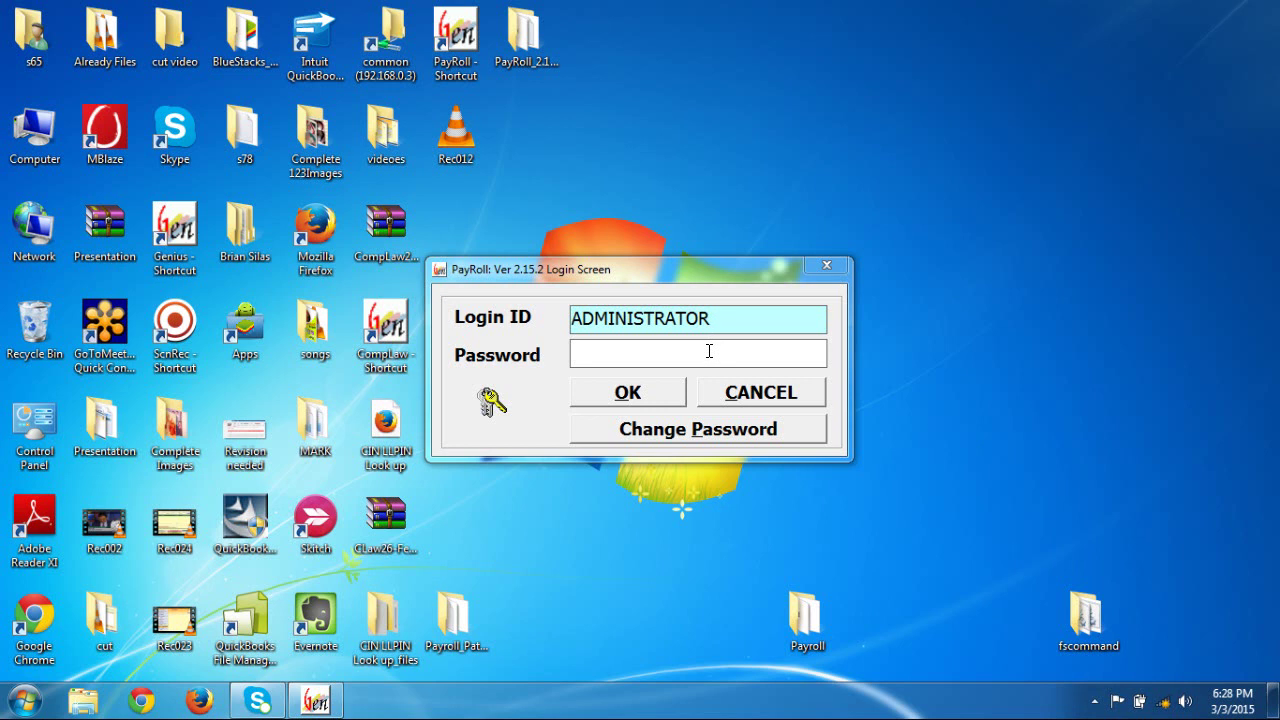
# Log in to the ADMINISTRATOR account by entering its password, and dismiss the company and financial year selection
pyautogui.click(709, 351)
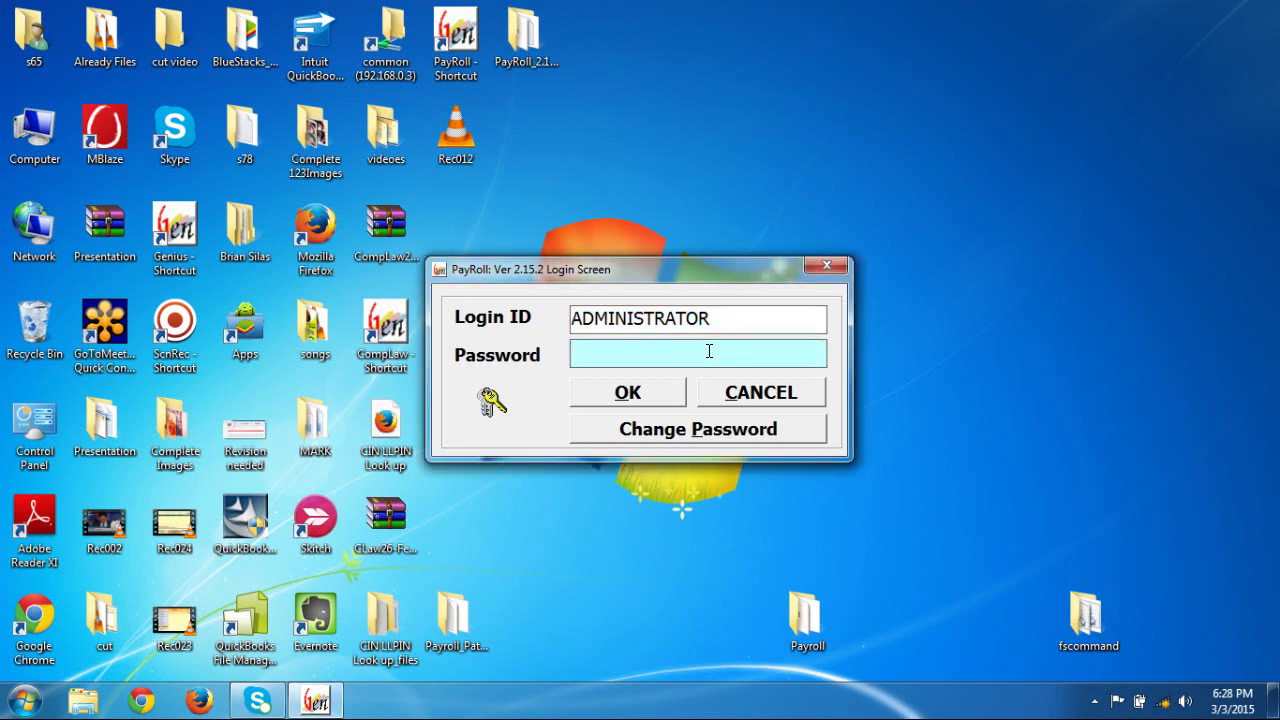
pyautogui.write('*****')
pyautogui.click(600, 398)
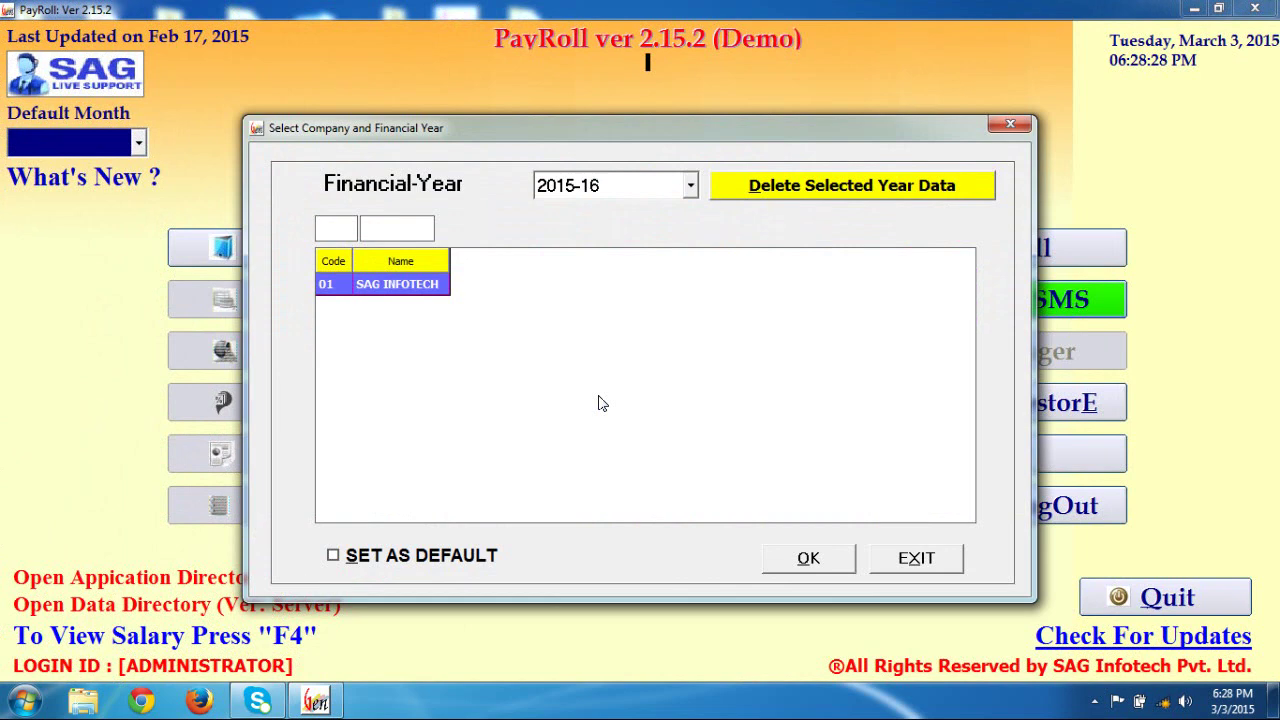
pyautogui.click(1010, 127)
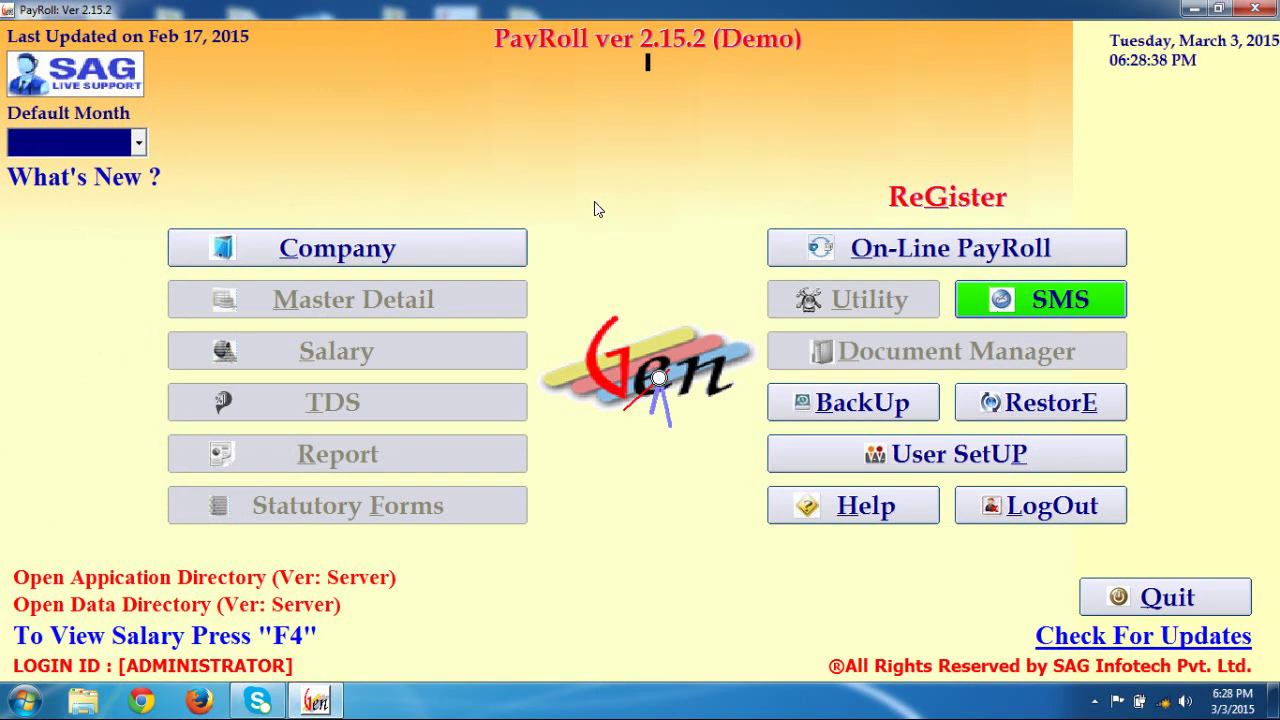
# Open a blank new-company form from Company Info, examine its fields, and leave it without saving
pyautogui.press('Tab')
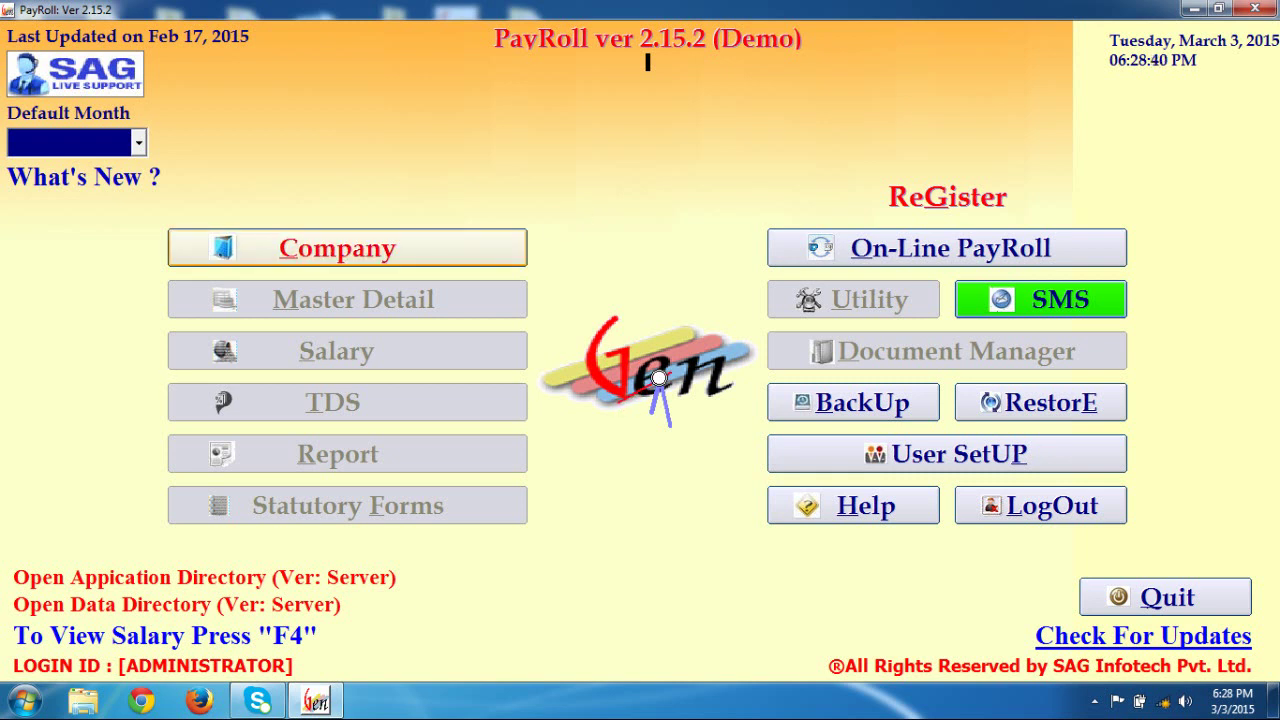
pyautogui.click(491, 247)
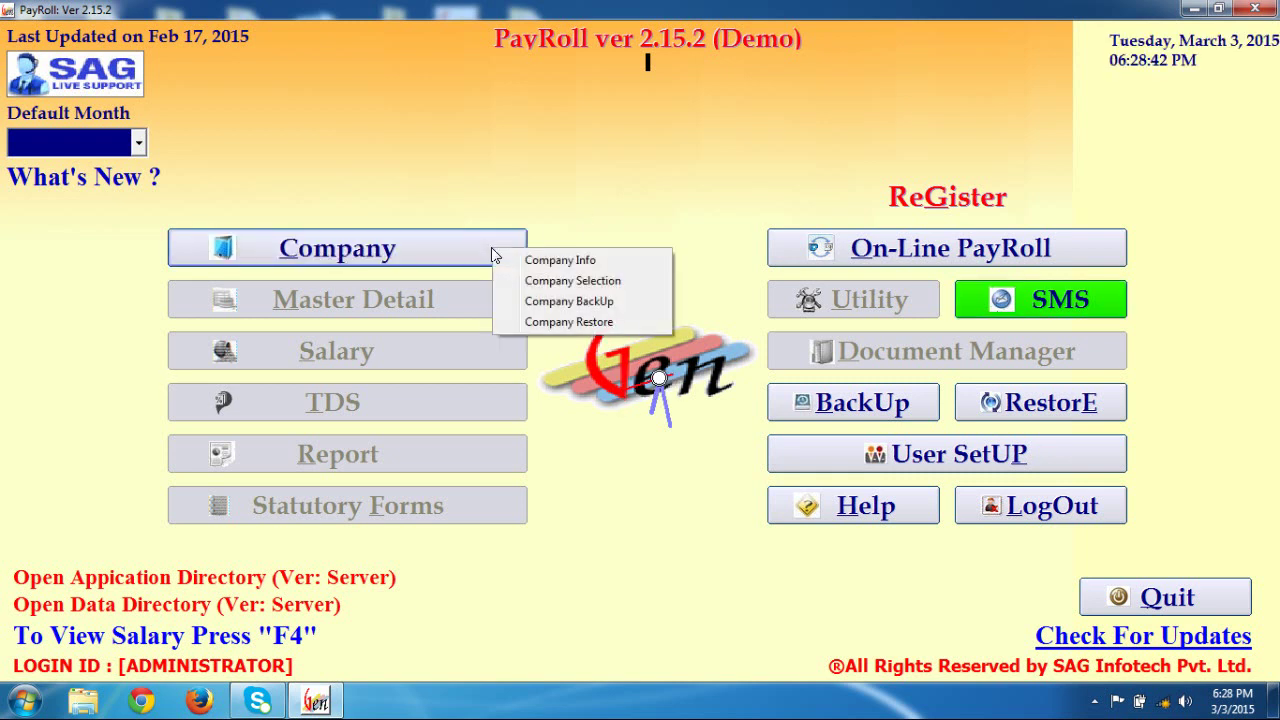
pyautogui.click(530, 263)
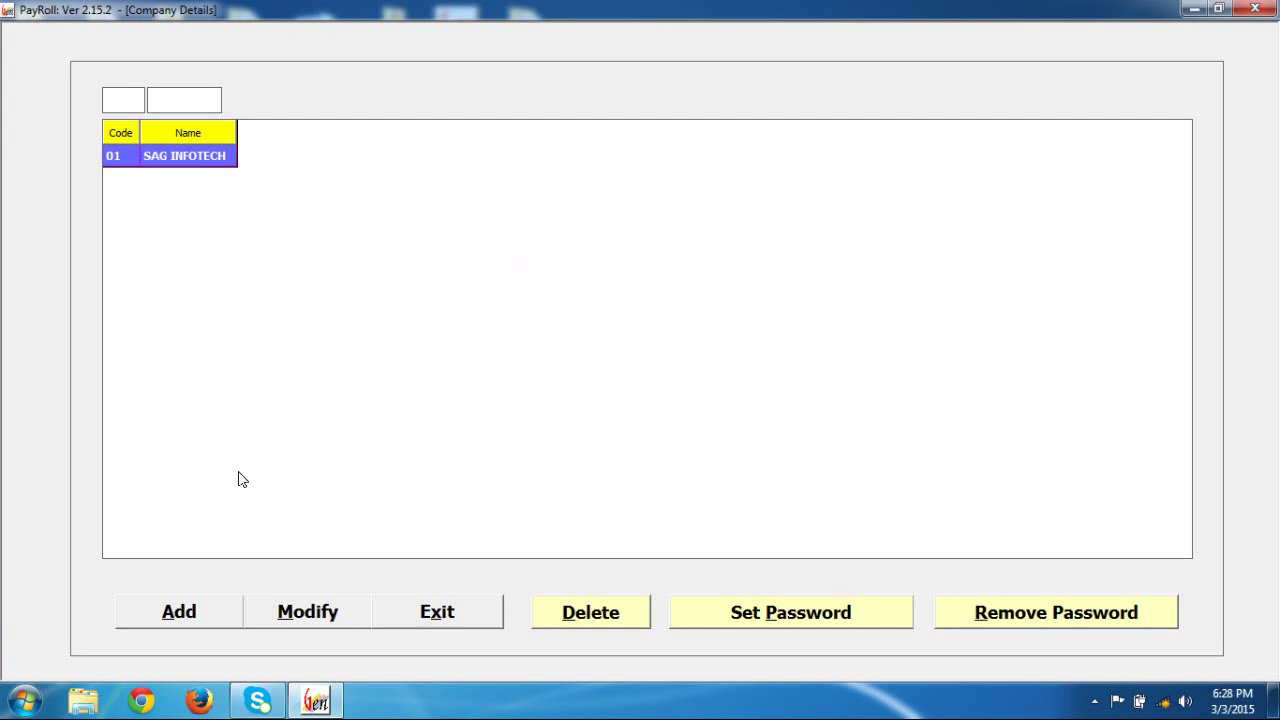
pyautogui.click(175, 610)
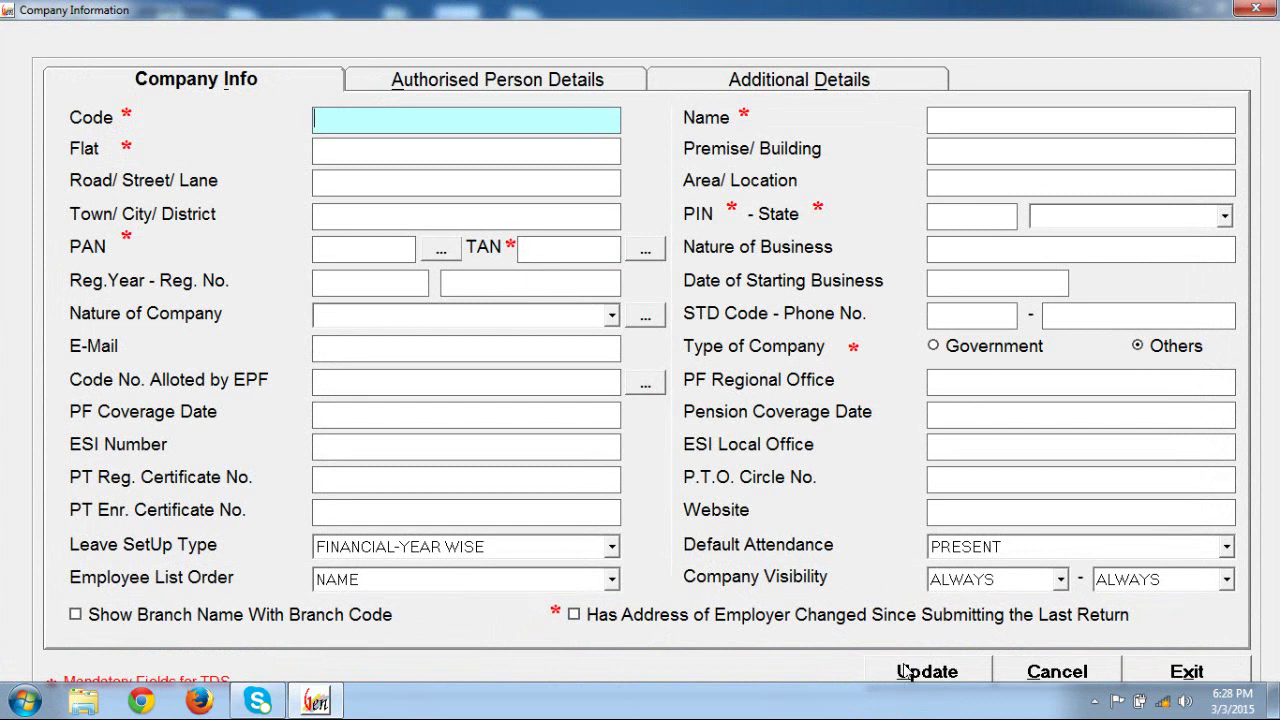
pyautogui.click(1133, 675)
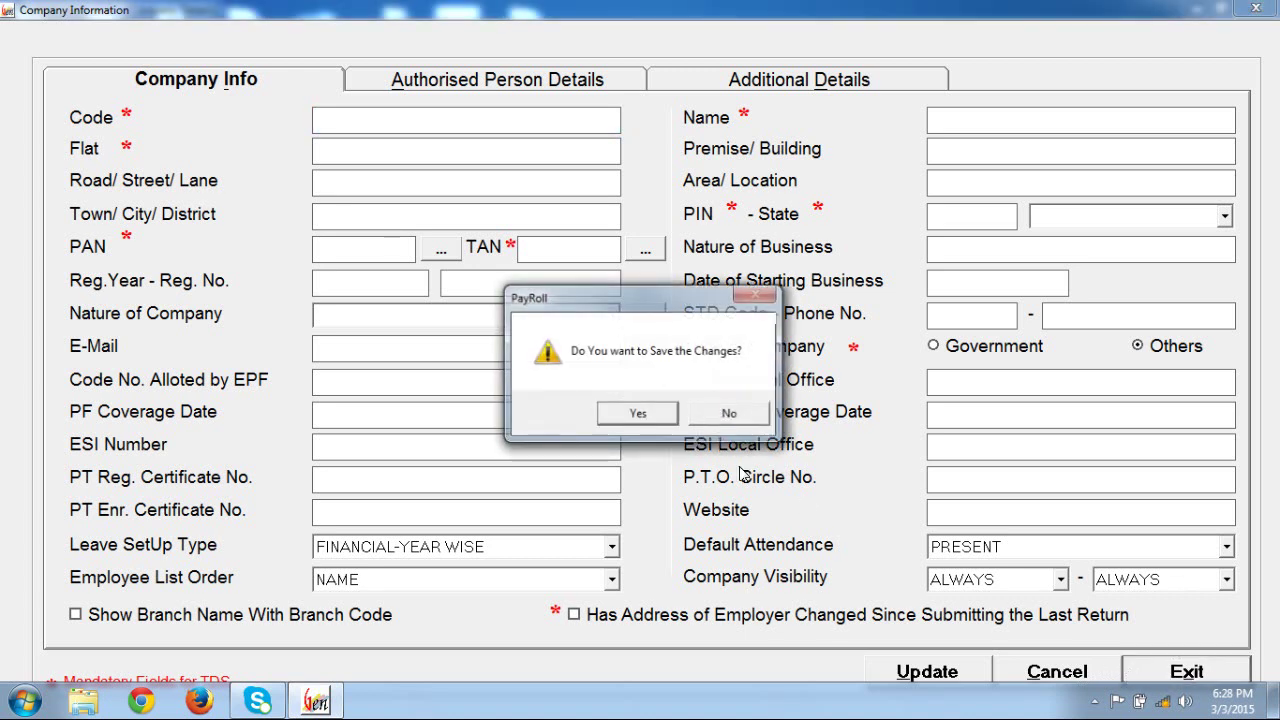
pyautogui.click(640, 414)
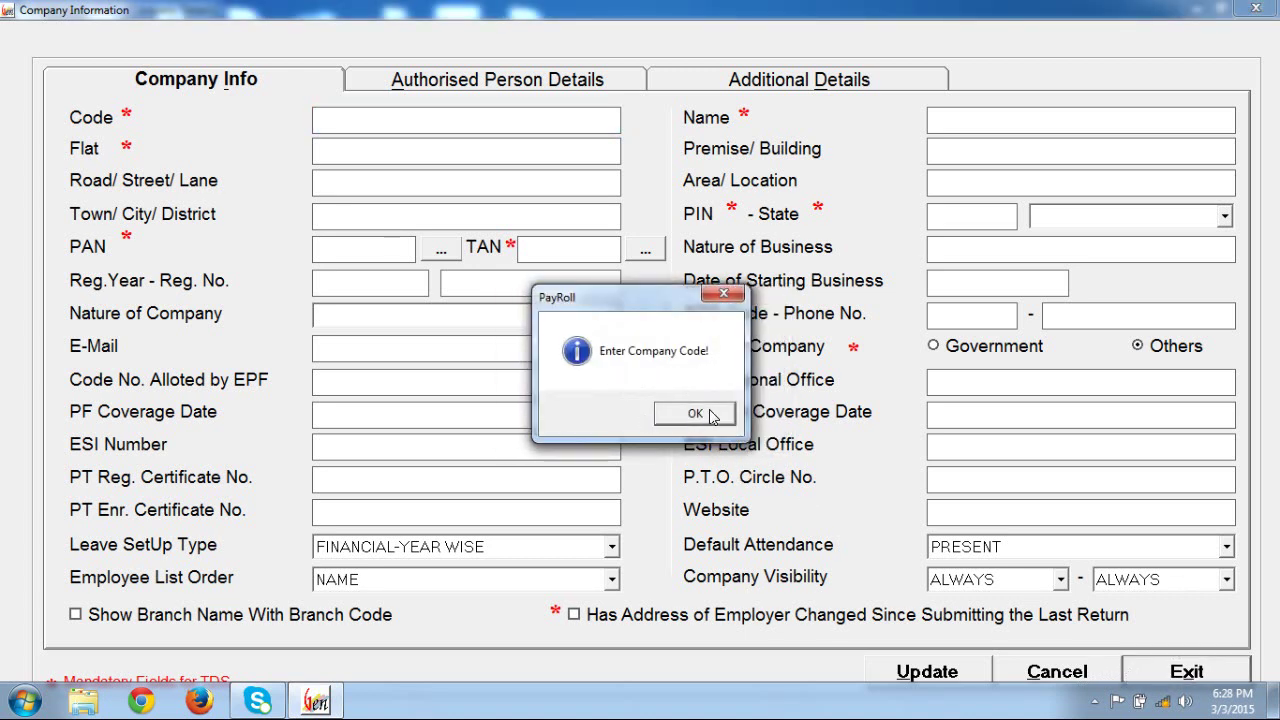
pyautogui.click(694, 415)
pyautogui.click(1143, 666)
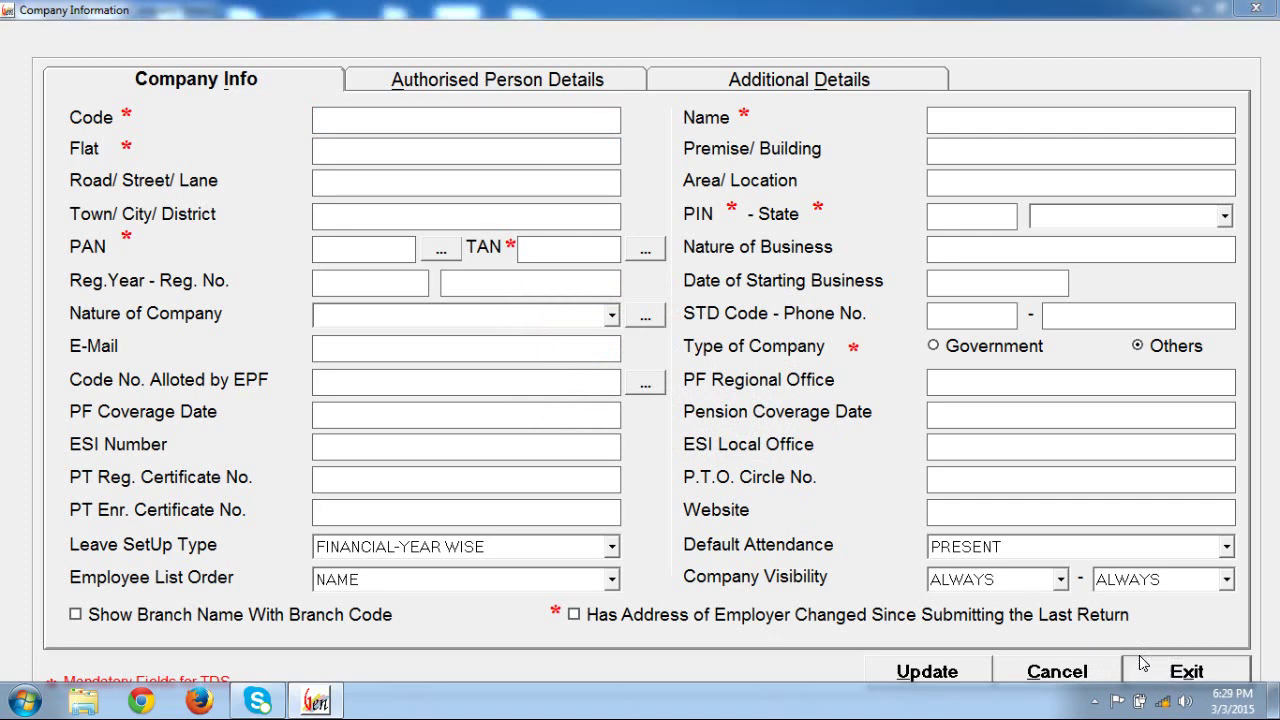
pyautogui.click(727, 419)
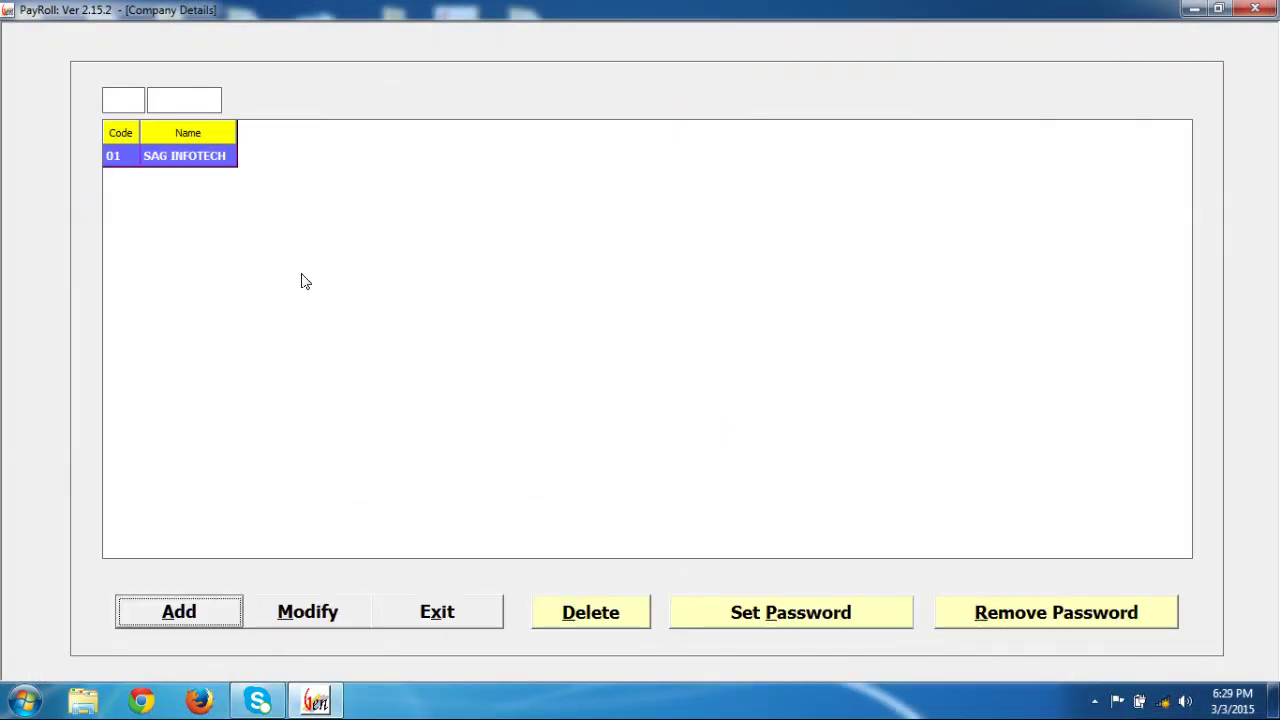
pyautogui.click(437, 623)
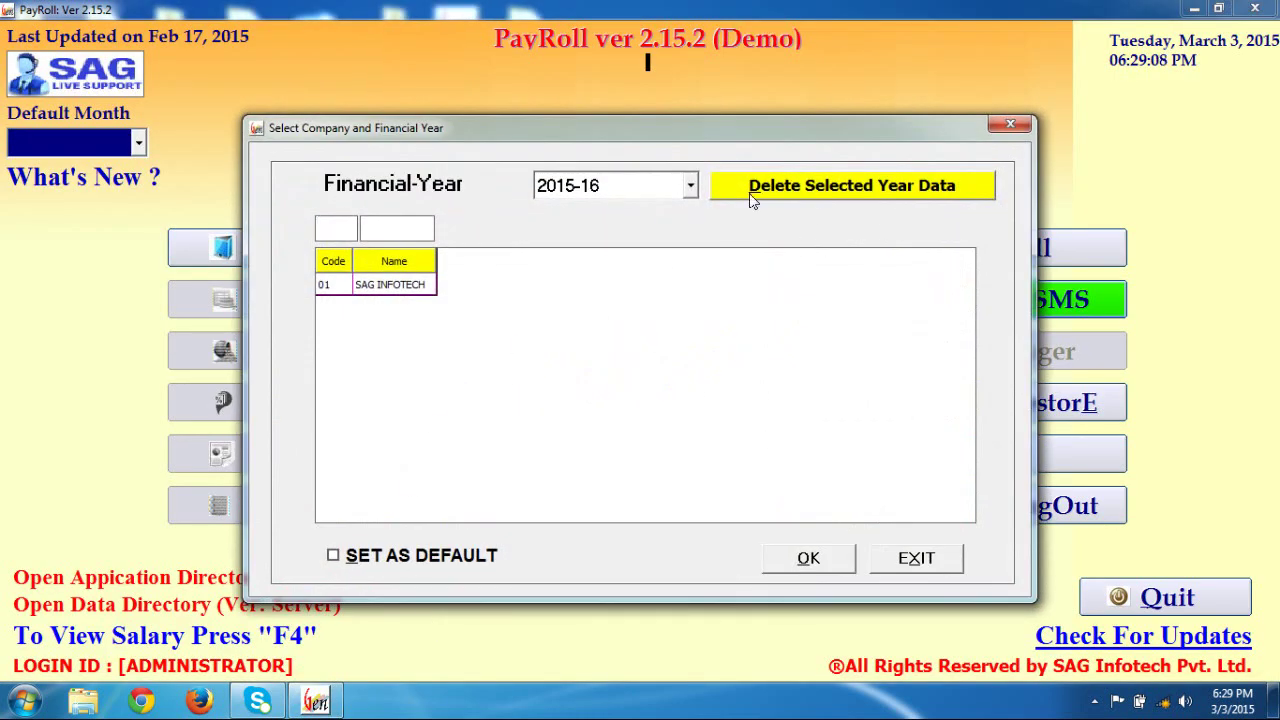
# Load the company SAG INFOTECH for financial year 2015-16 through Company Selection
pyautogui.click(792, 564)
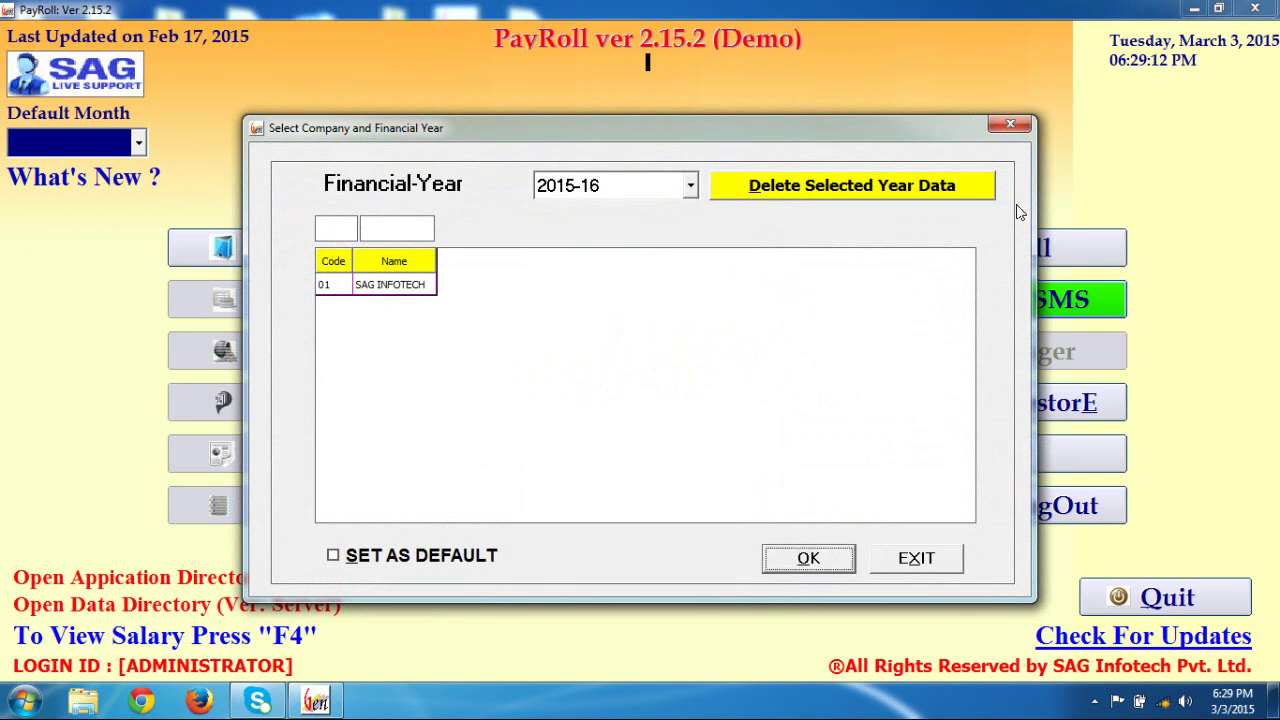
pyautogui.click(1007, 124)
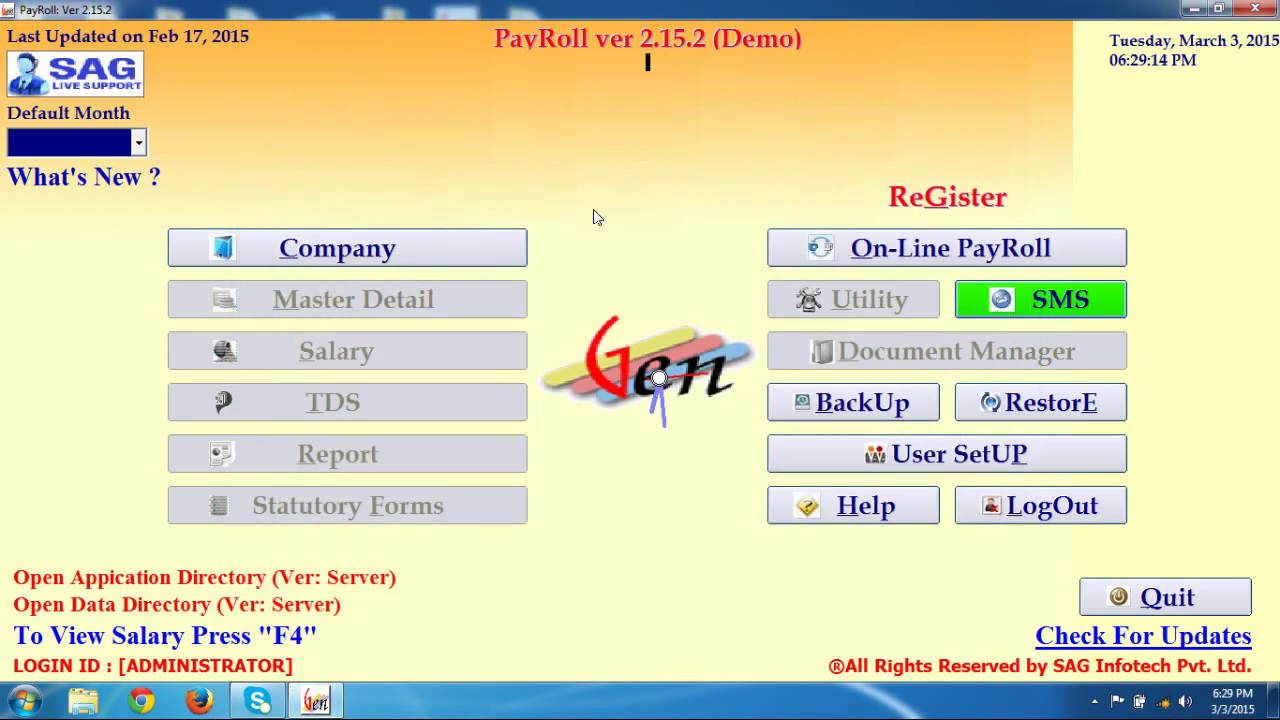
pyautogui.click(495, 248)
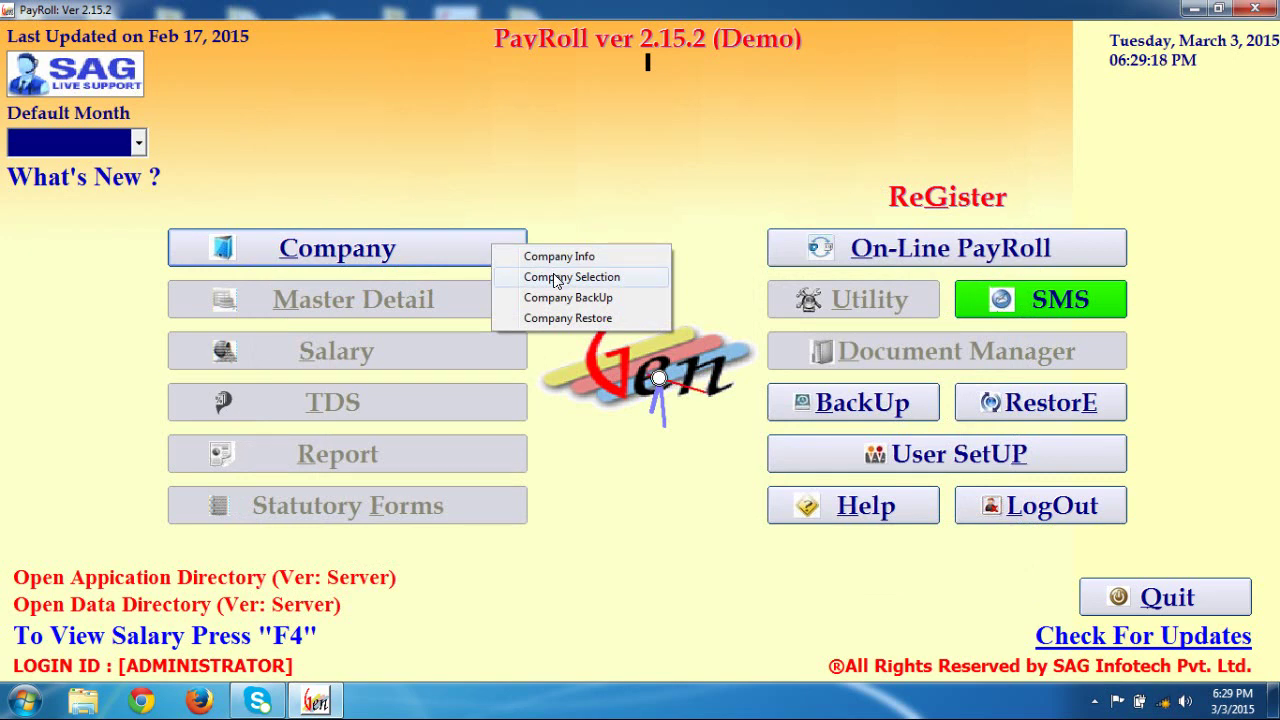
pyautogui.click(557, 280)
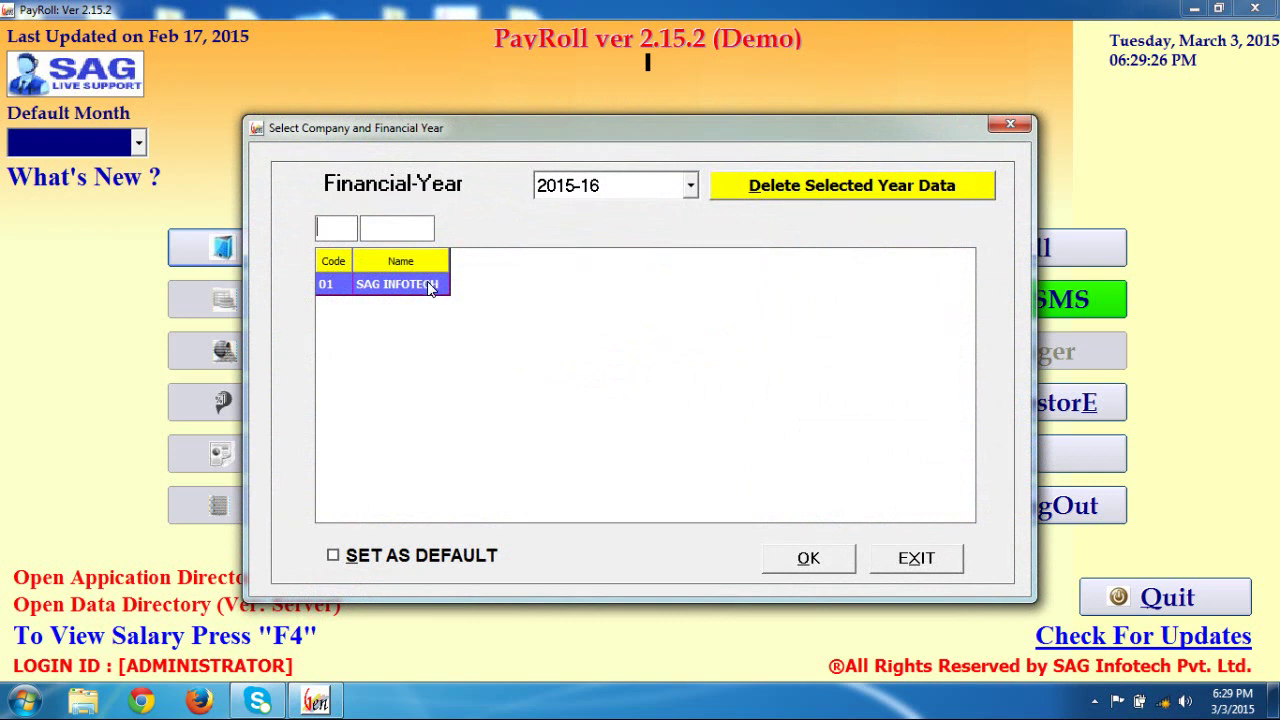
pyautogui.click(810, 568)
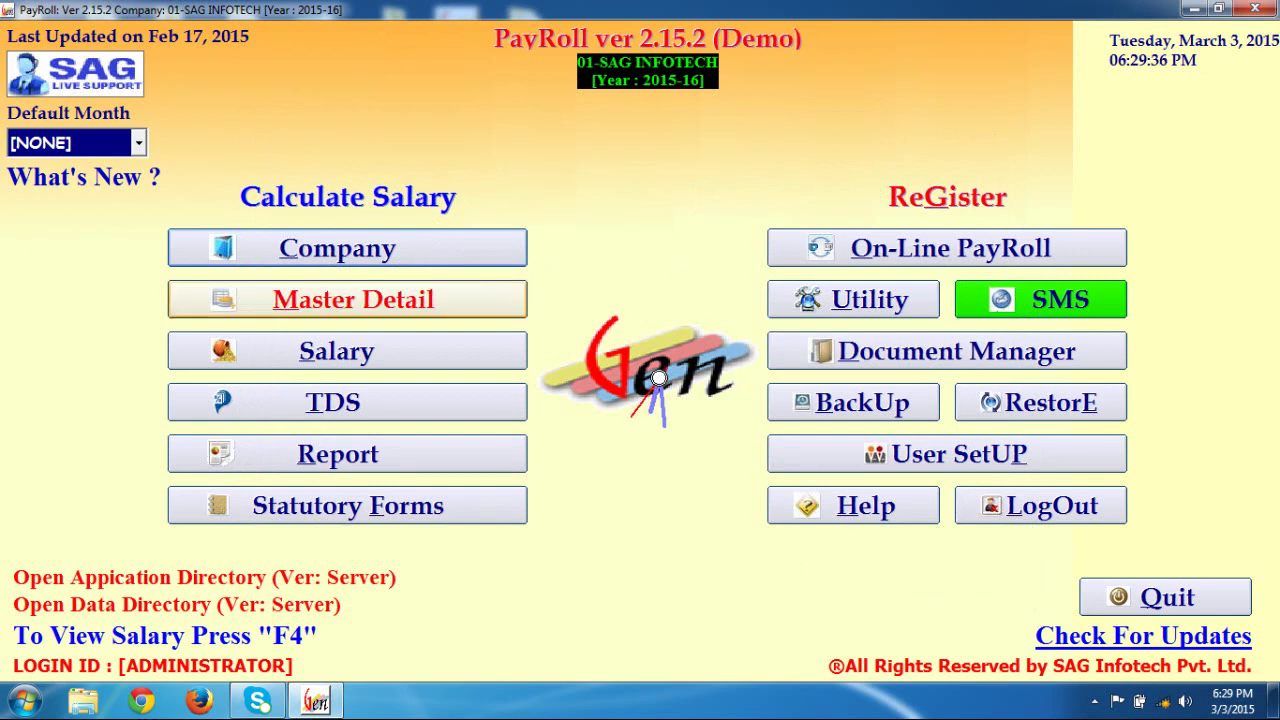
# Examine the Personal, Financial, Other, Family and Nominee(s) sections of a new employee record in Employee Details, and exit without adding one
pyautogui.click(503, 316)
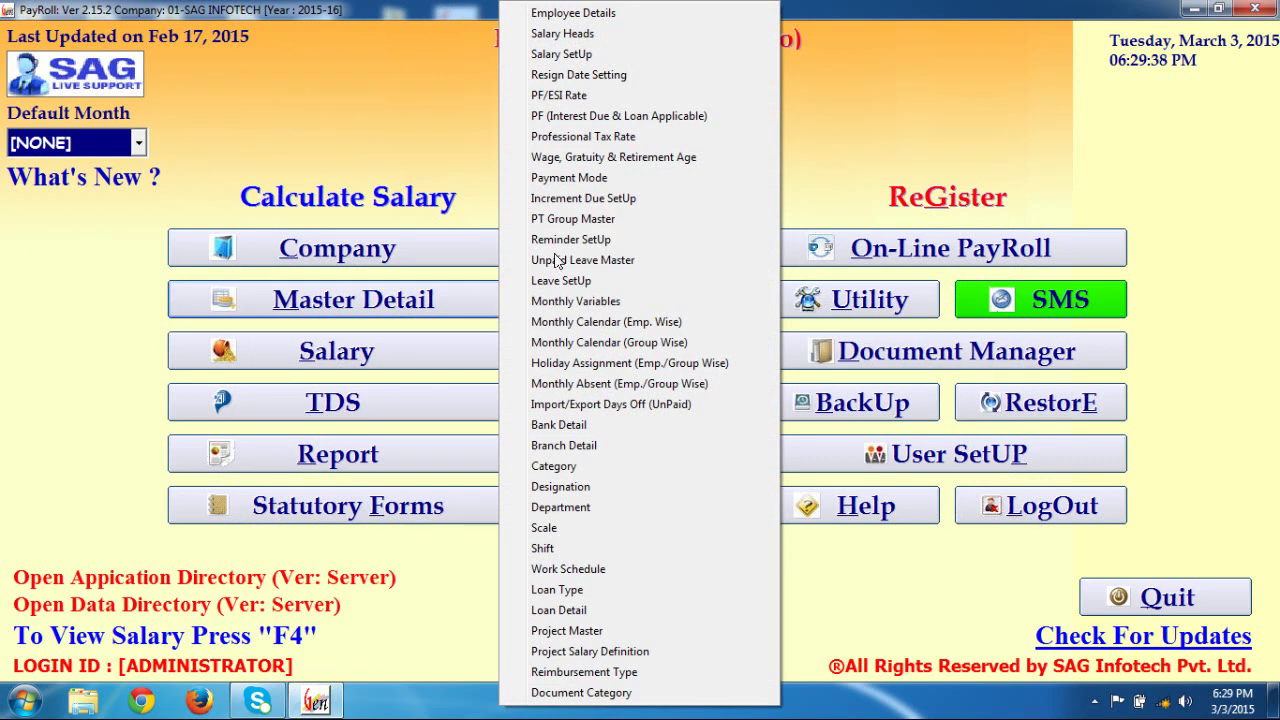
pyautogui.click(642, 16)
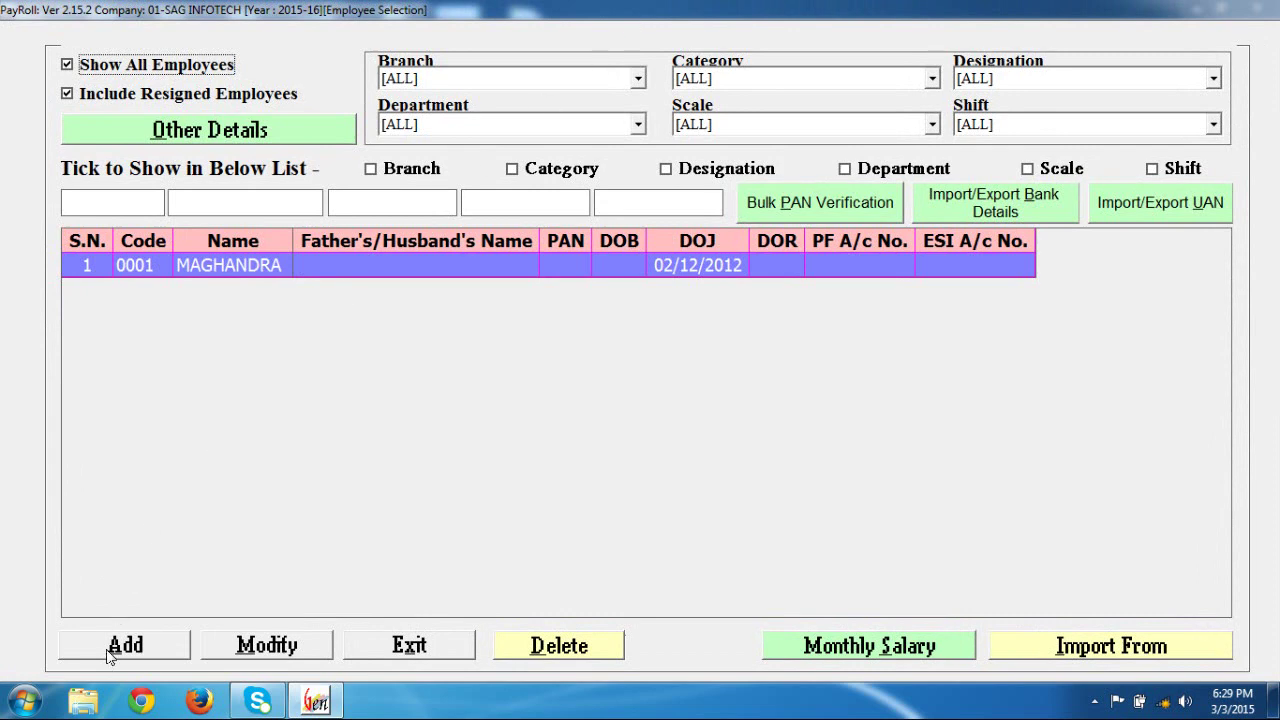
pyautogui.click(112, 652)
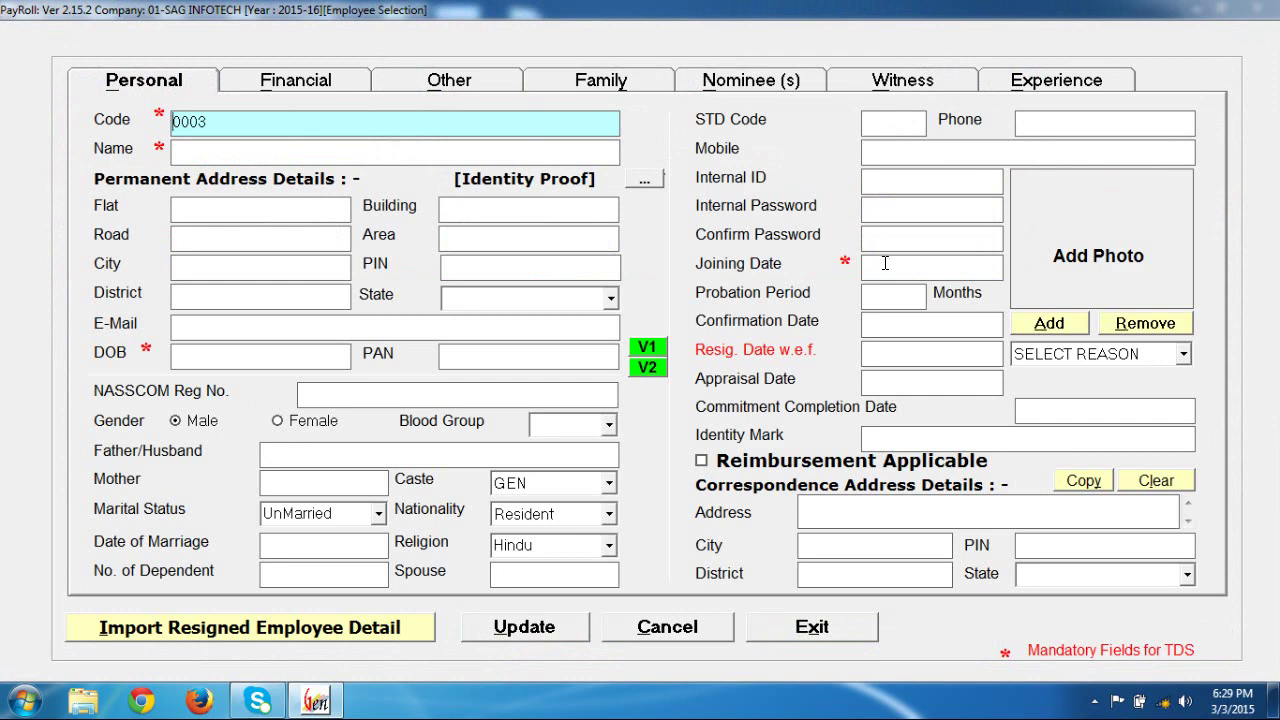
pyautogui.click(312, 80)
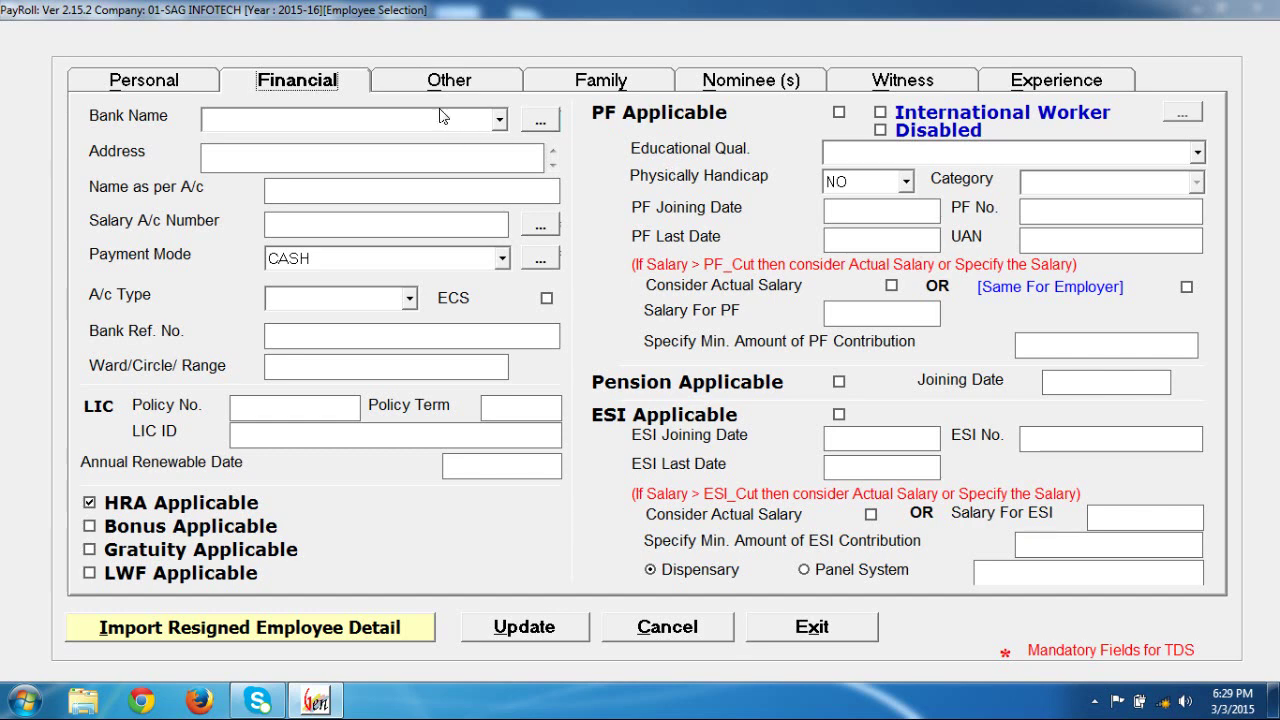
pyautogui.click(455, 84)
pyautogui.click(537, 88)
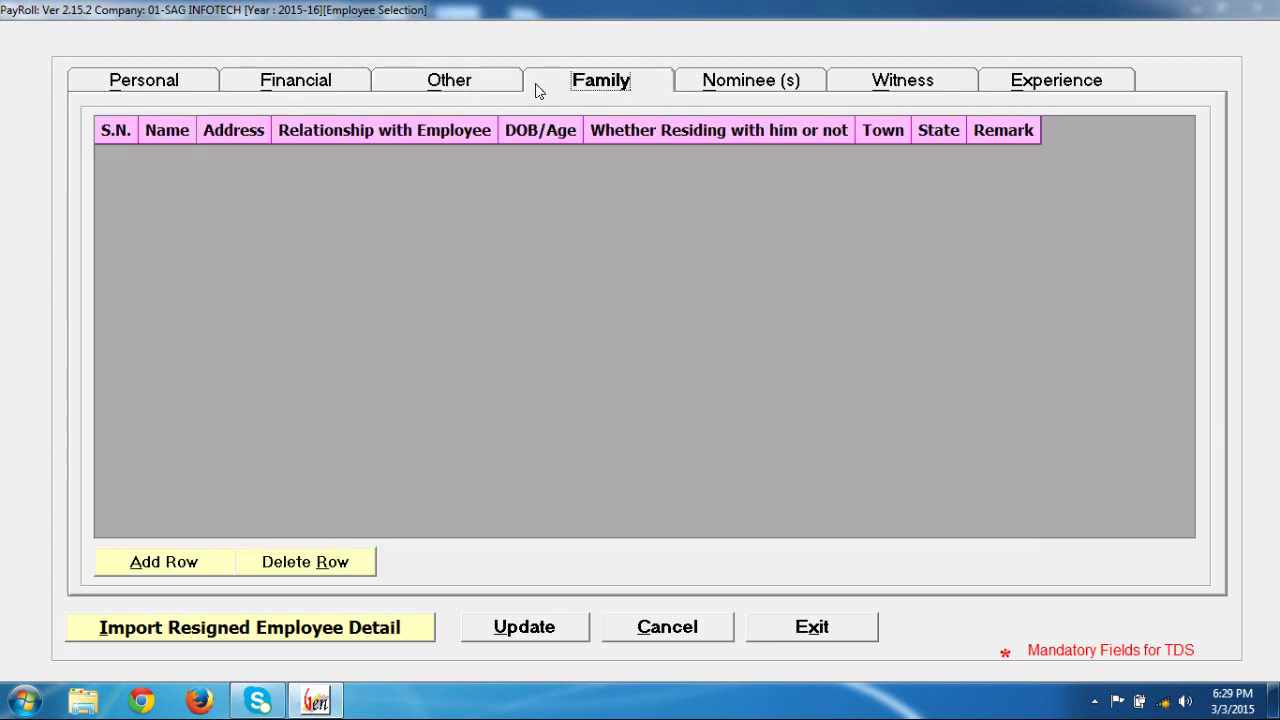
pyautogui.click(689, 80)
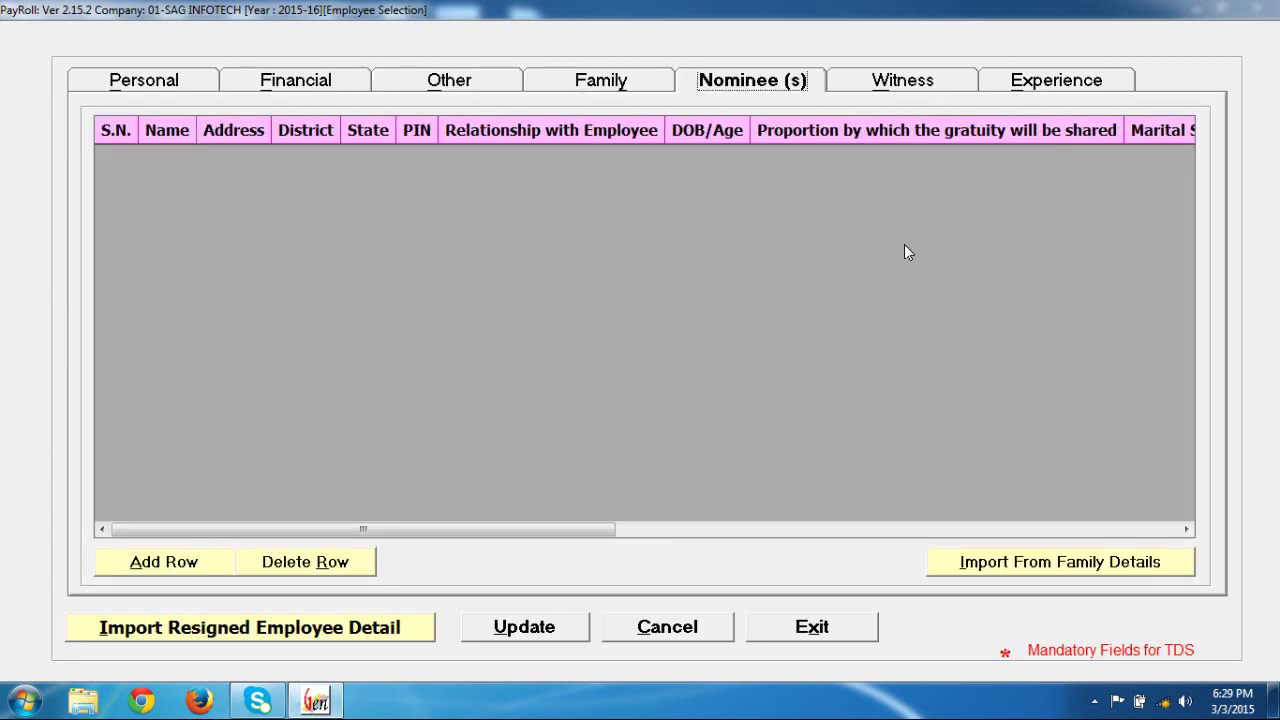
pyautogui.click(784, 626)
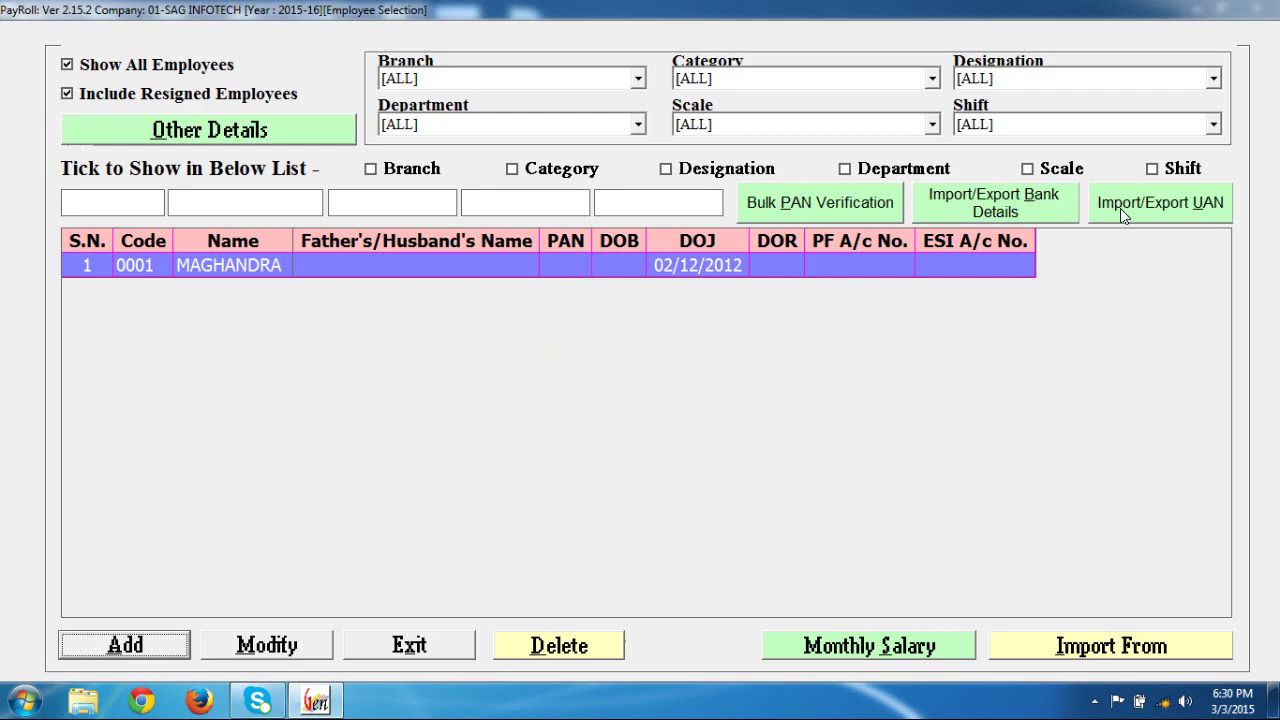
pyautogui.click(405, 651)
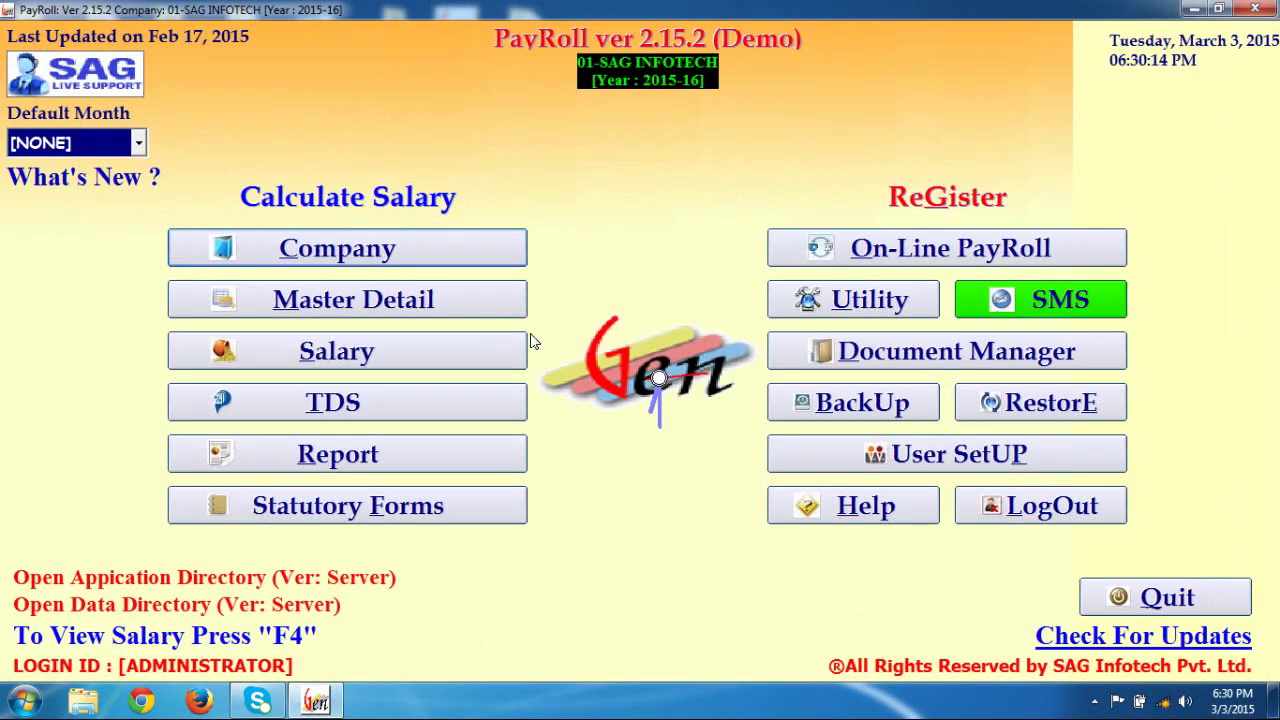
# Review the list of earnings and deductions in the Salary Heads master and close it
pyautogui.click(512, 306)
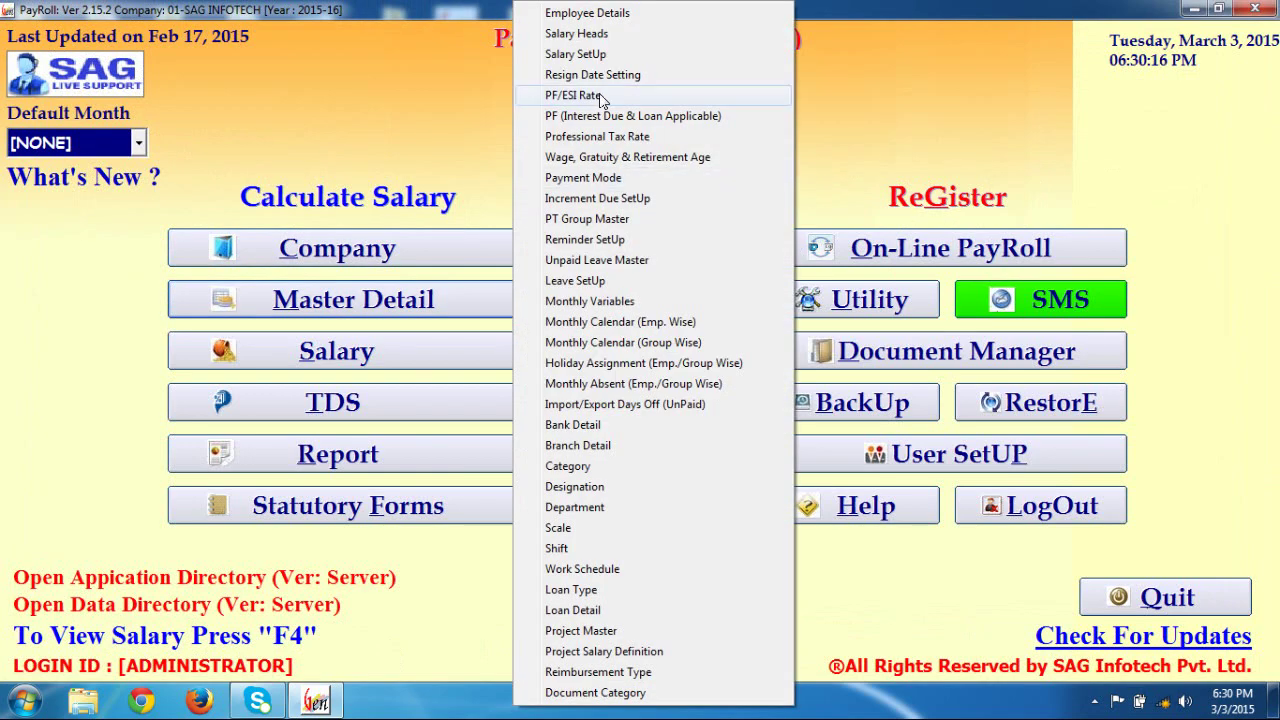
pyautogui.click(614, 34)
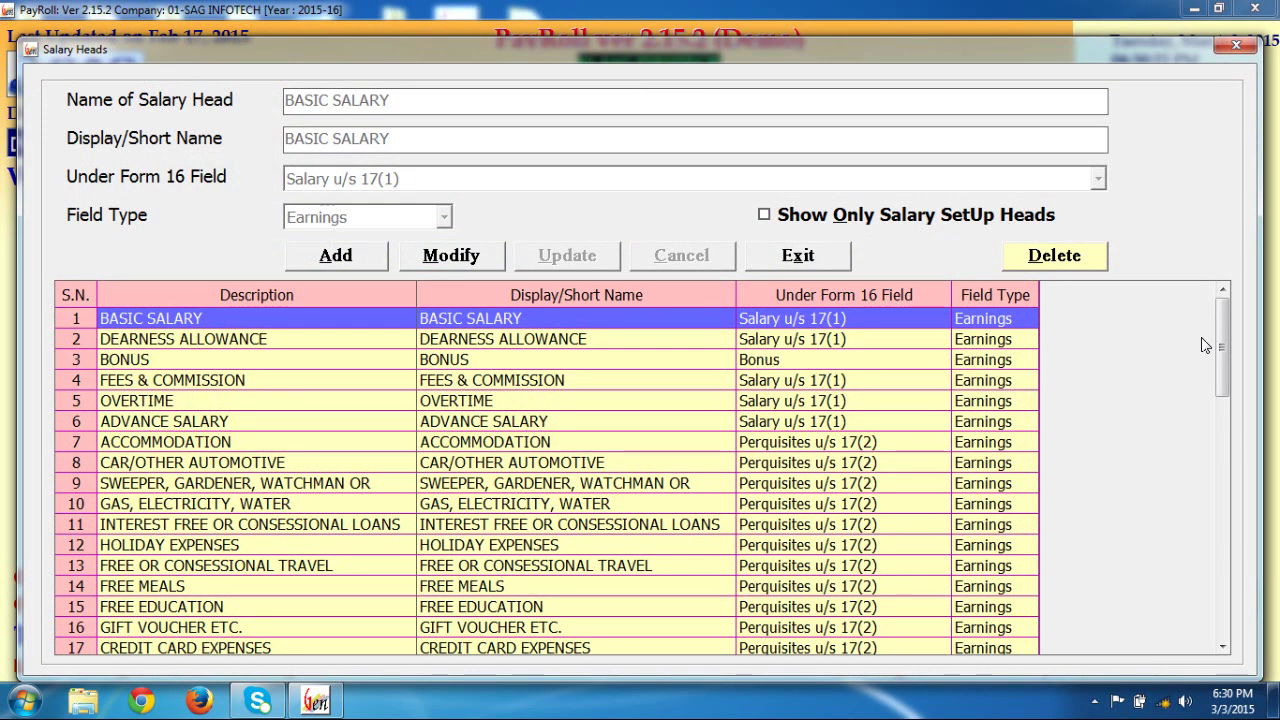
pyautogui.moveTo(1217, 325); pyautogui.dragTo(1213, 543)
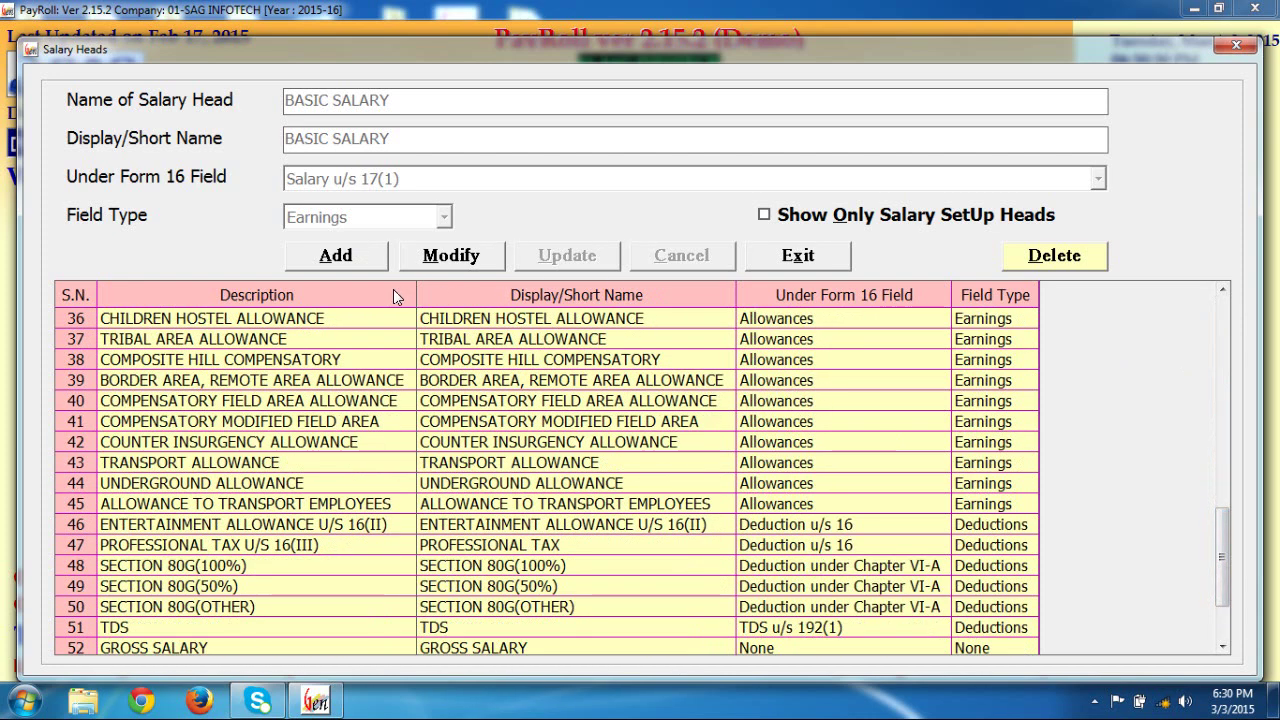
pyautogui.click(786, 258)
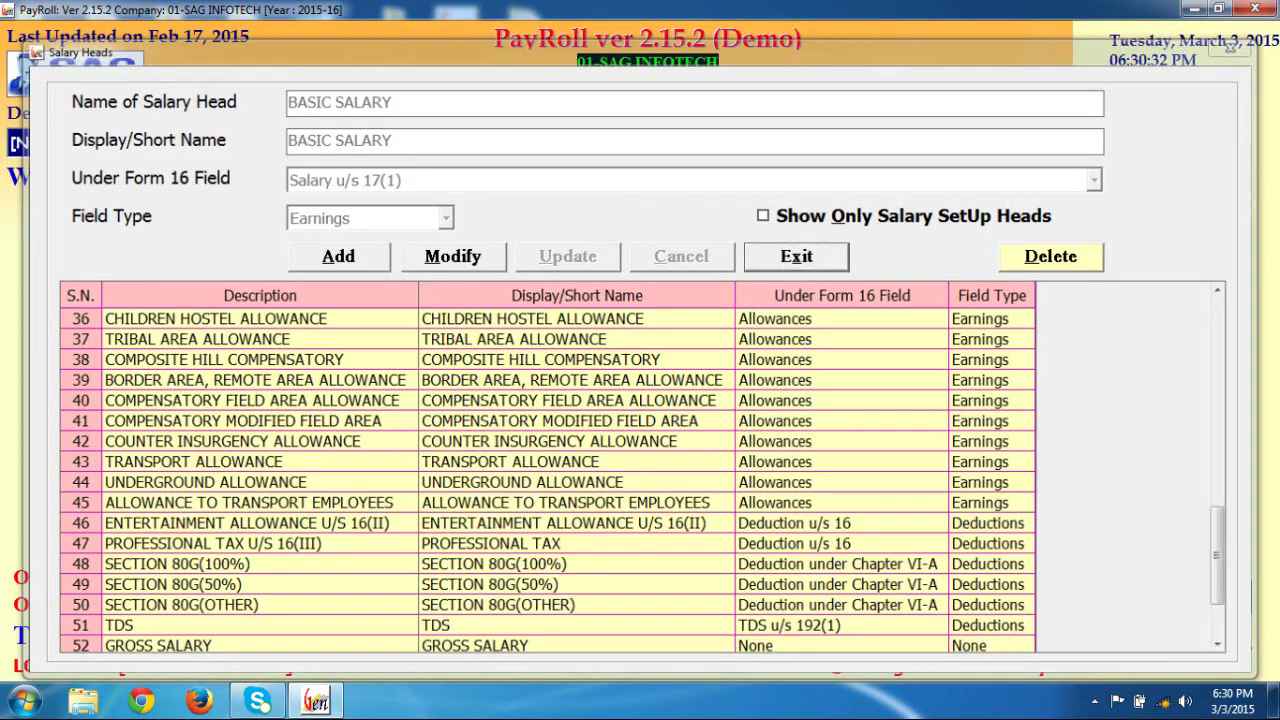
# Open Salary SetUp, inspect the HRA formula in its editor without changing it, and select the Transport Allowance row
pyautogui.click(462, 308)
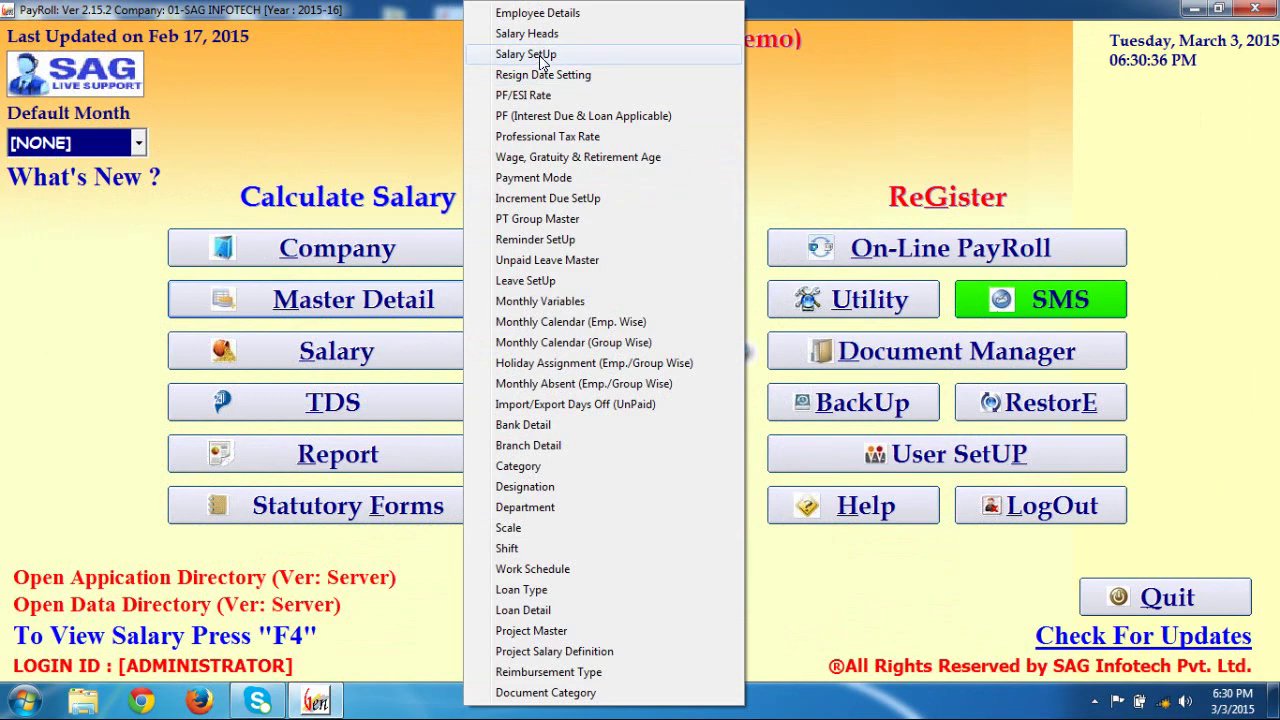
pyautogui.click(540, 57)
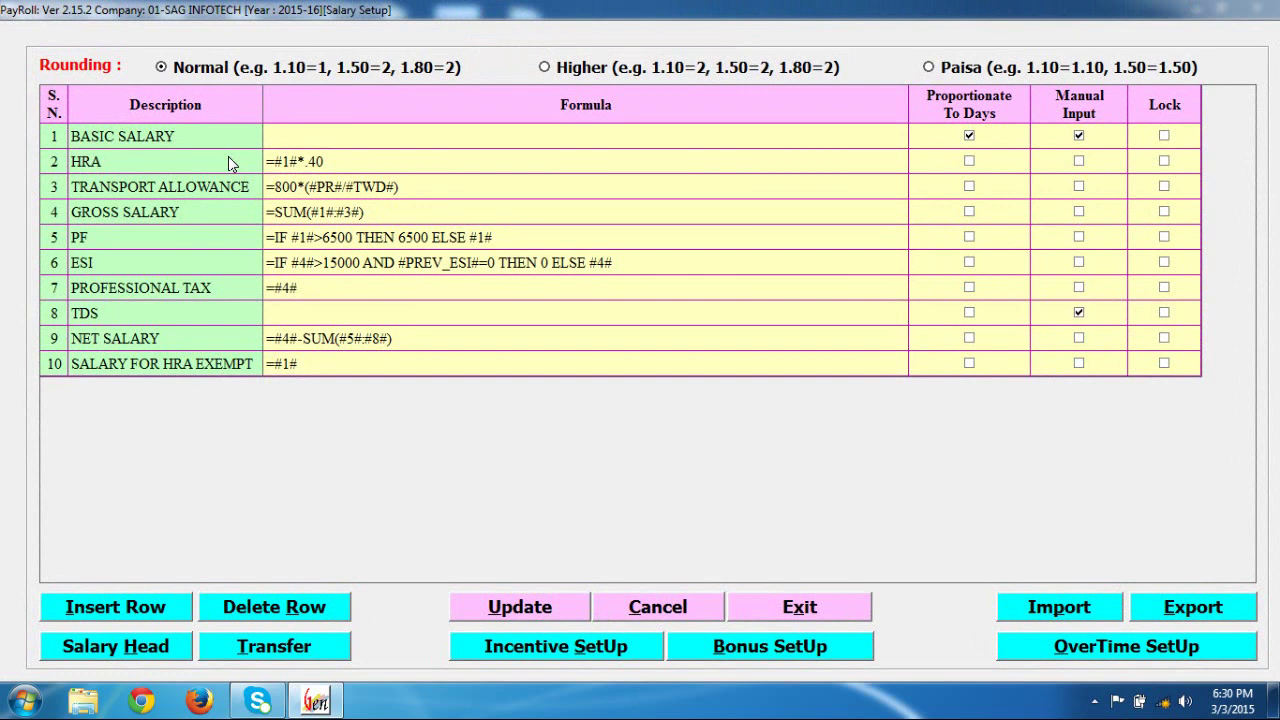
pyautogui.click(427, 170)
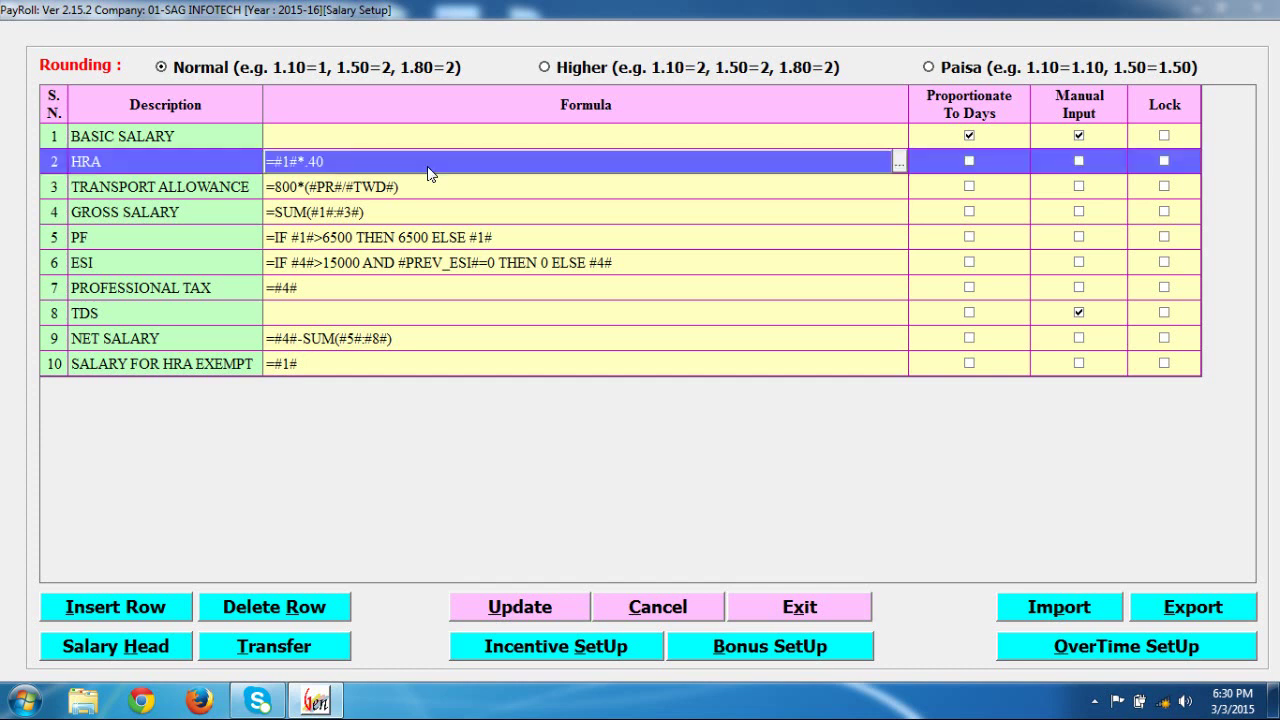
pyautogui.click(899, 164)
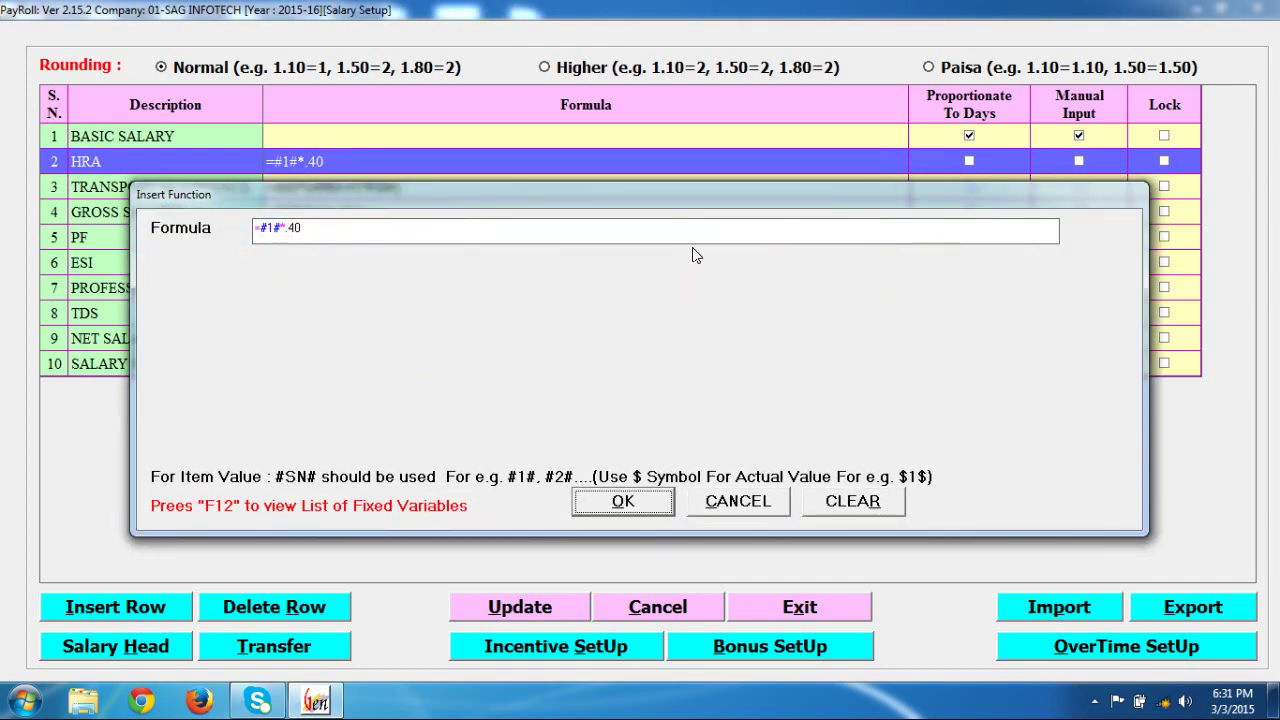
pyautogui.click(768, 505)
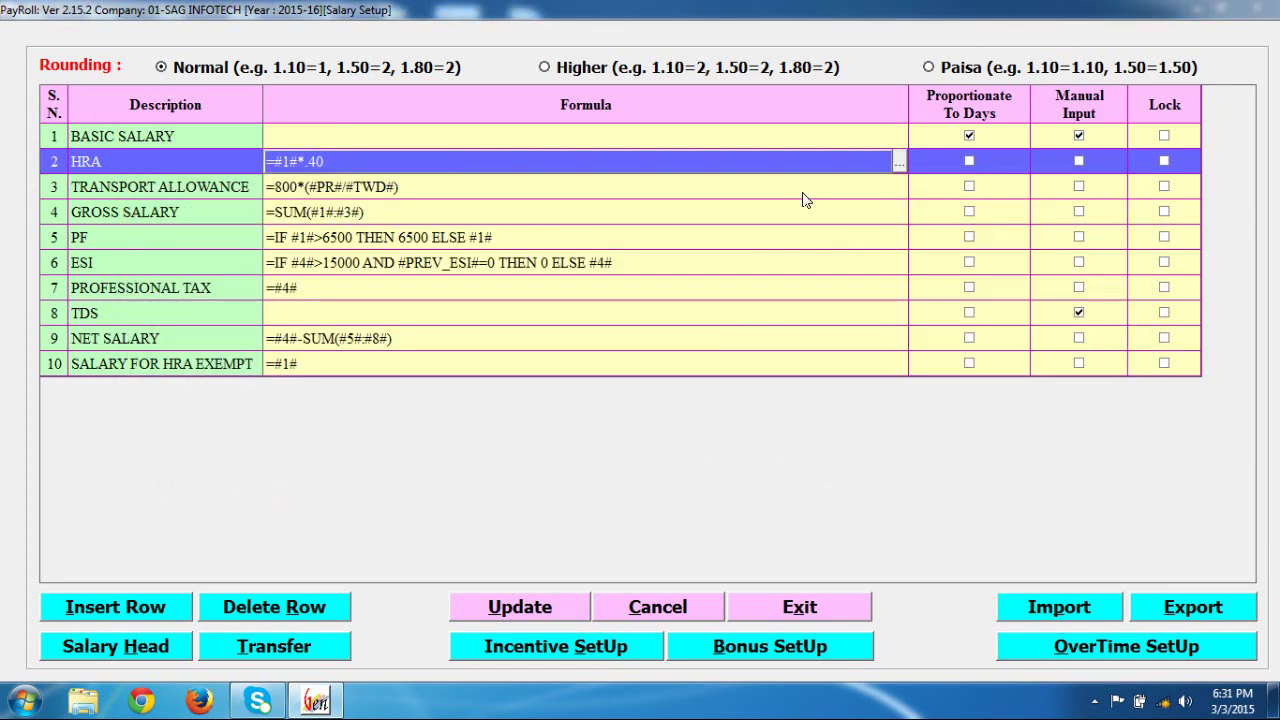
pyautogui.click(812, 190)
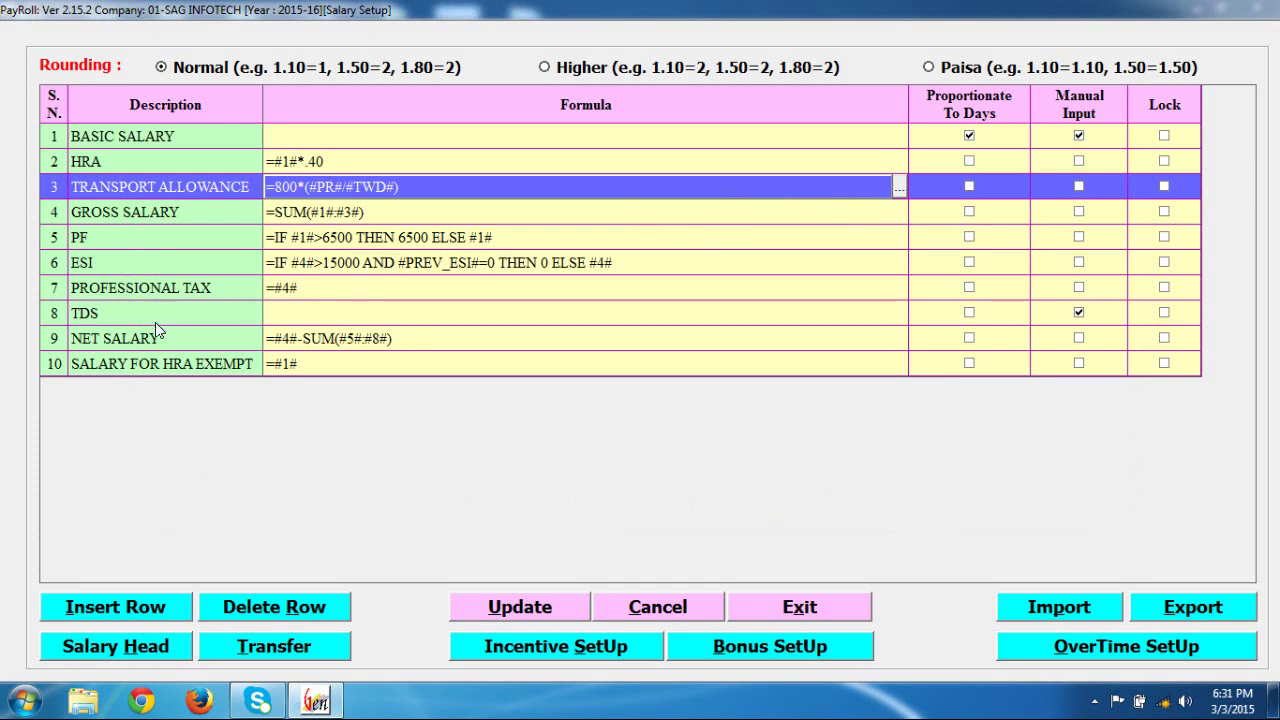
# Check the row insertion options in Salary SetUp, highlight the rows from Transport Allowance to Salary for HRA Exempt, and exit without changes
pyautogui.click(103, 618)
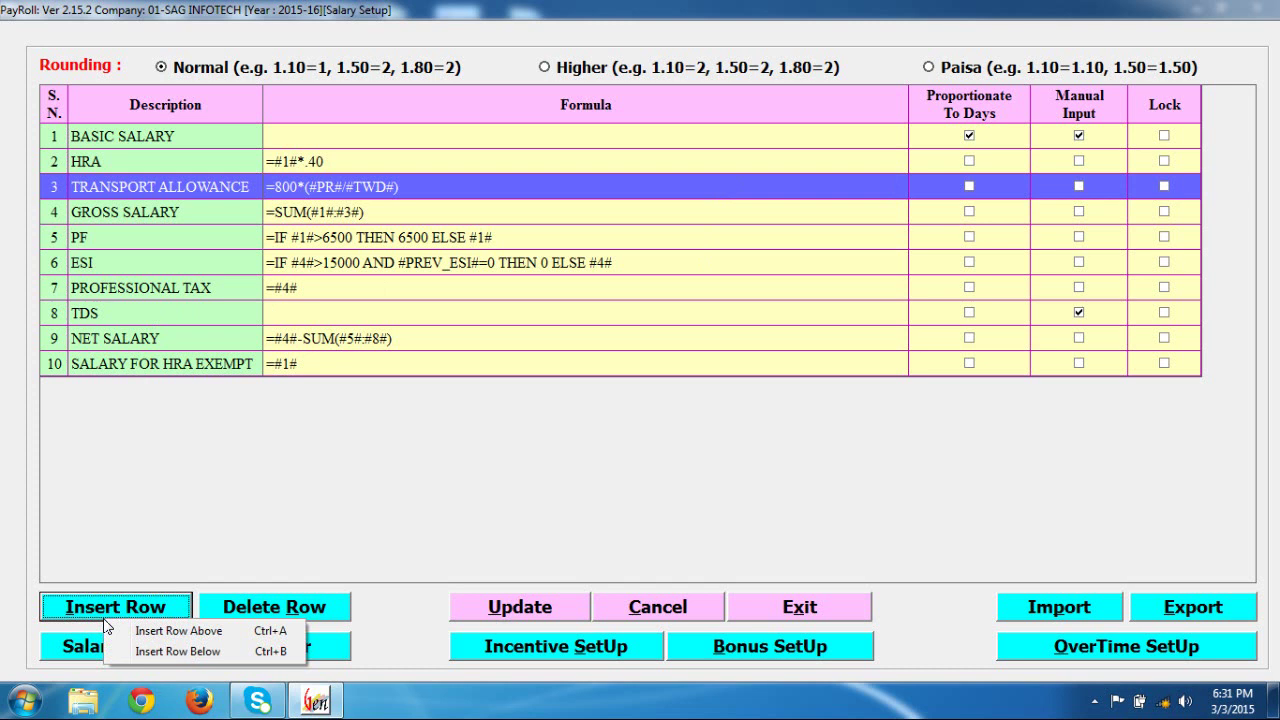
pyautogui.click(418, 420)
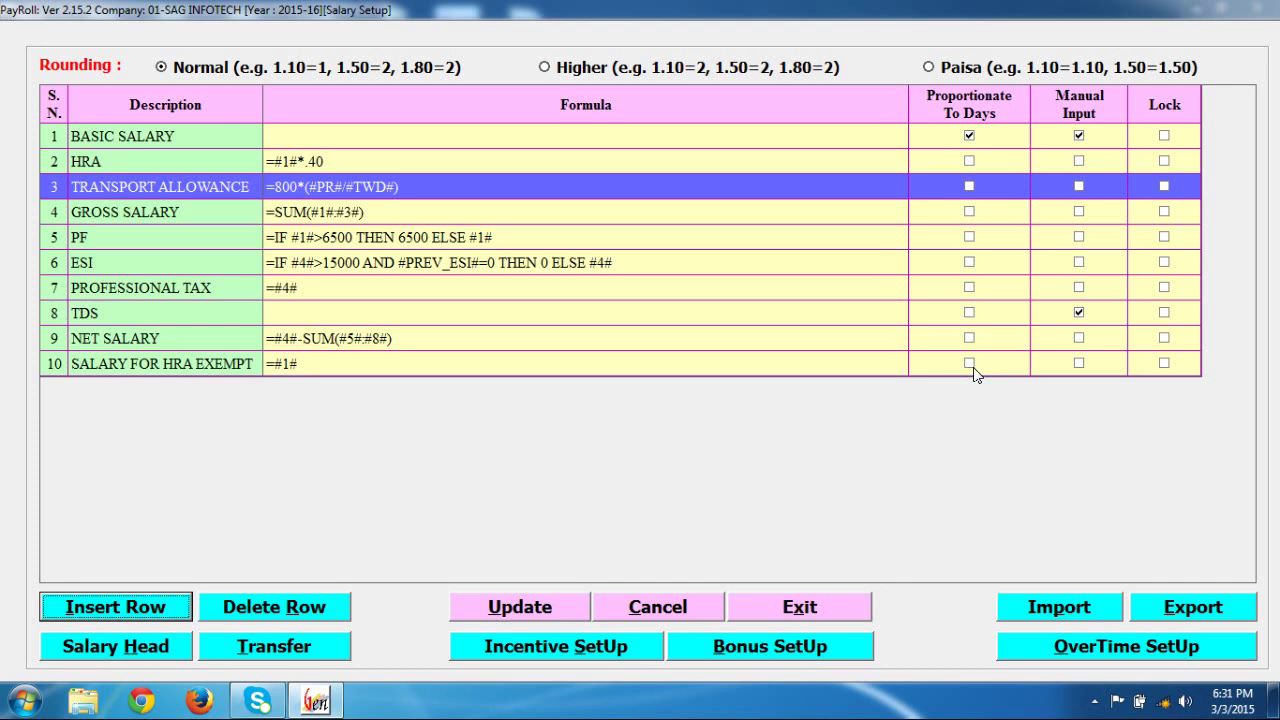
pyautogui.click(1093, 364)
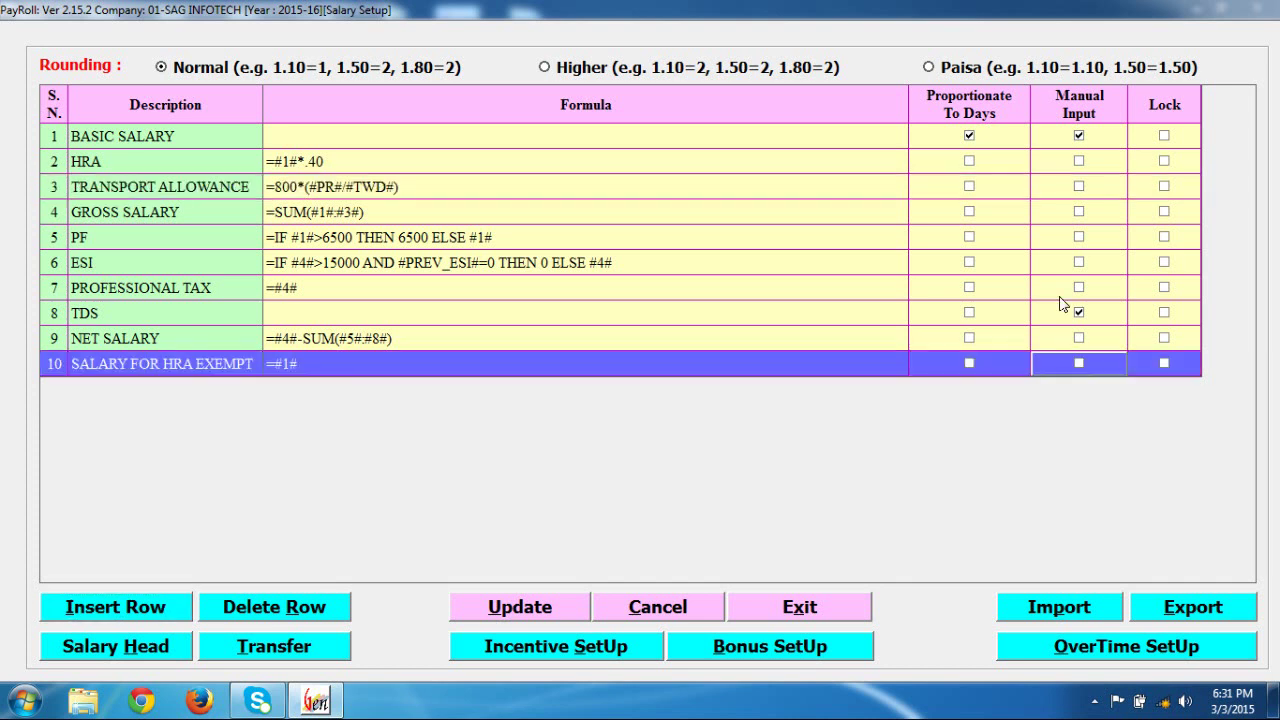
pyautogui.keyDown('shift'); pyautogui.click(1058, 200); pyautogui.keyUp('shift')
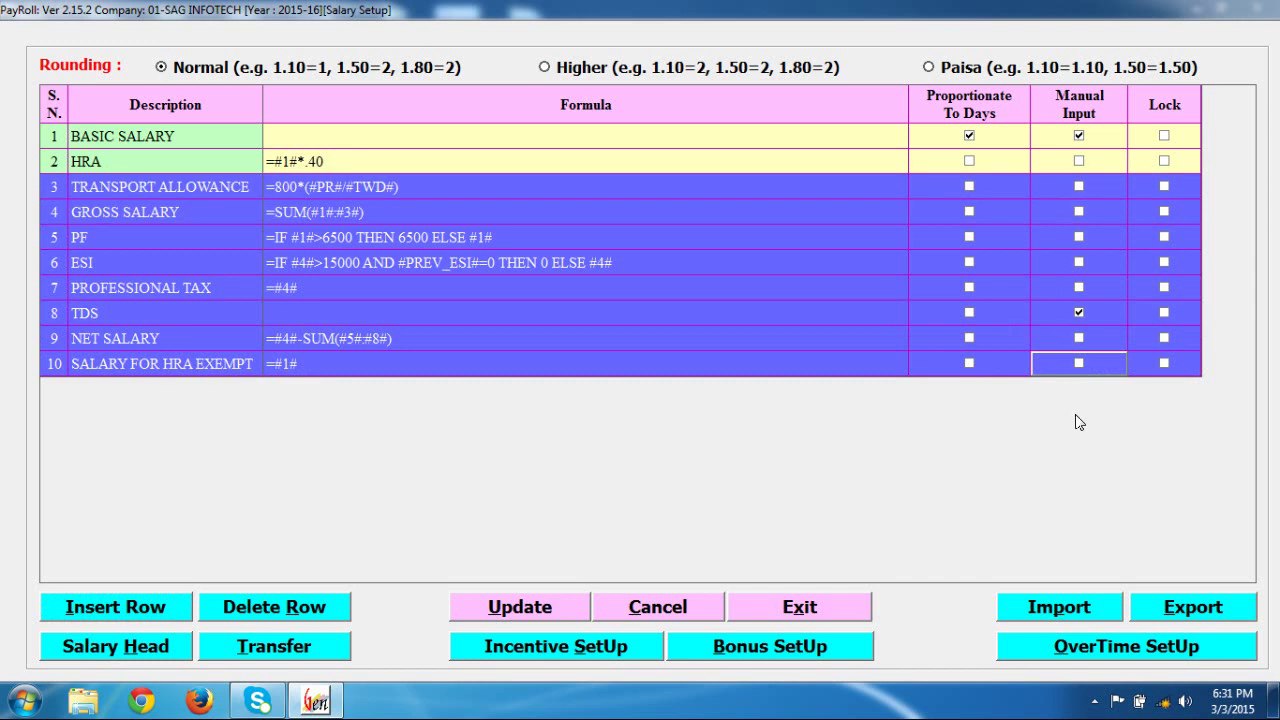
pyautogui.click(1094, 336)
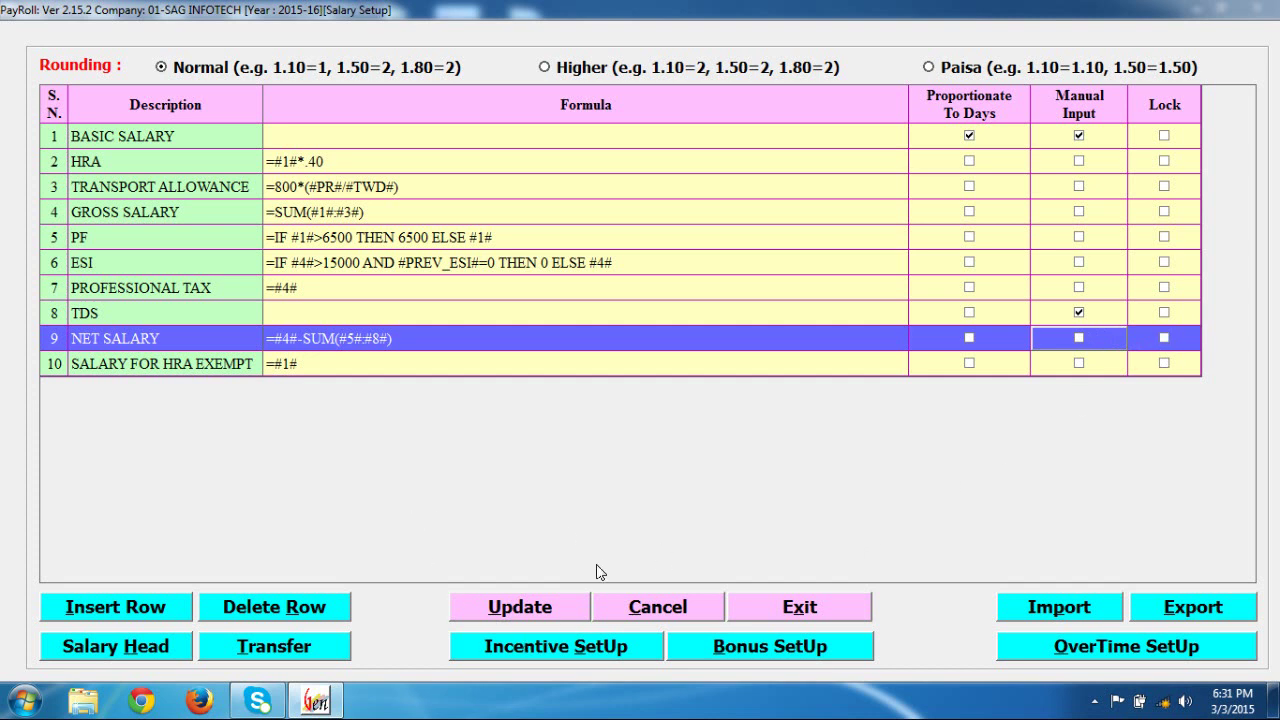
pyautogui.click(787, 616)
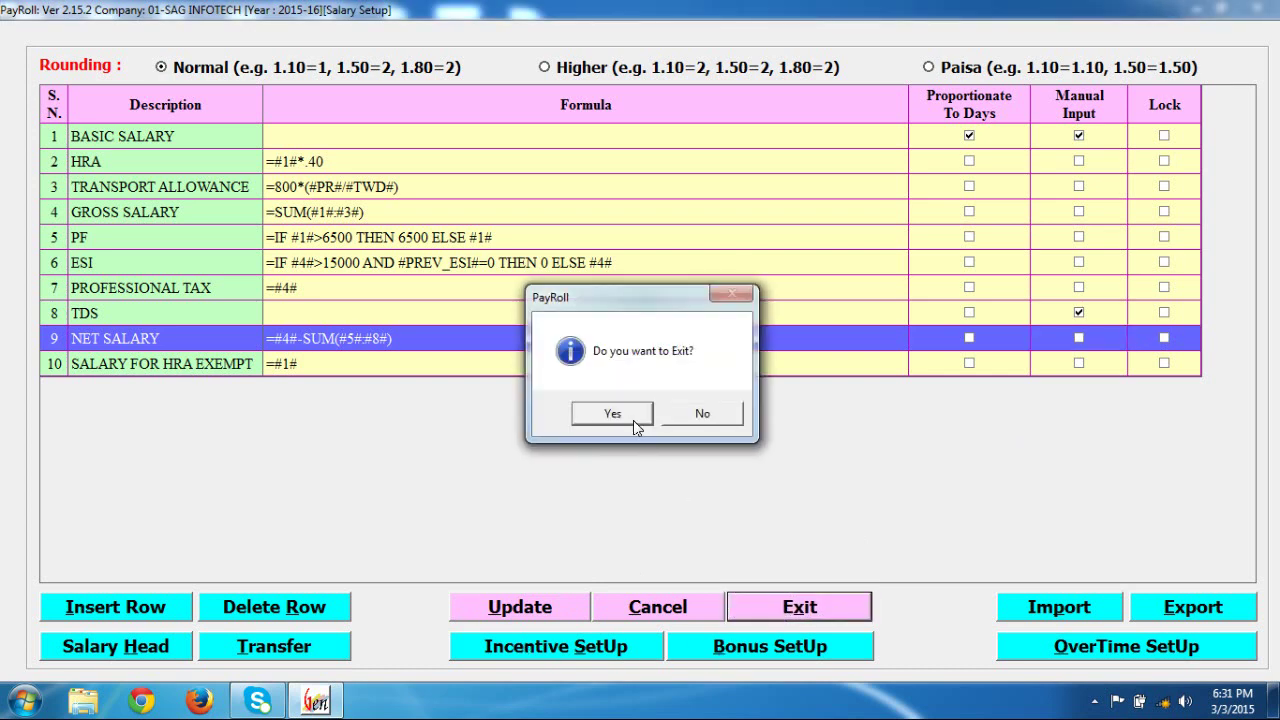
pyautogui.click(612, 414)
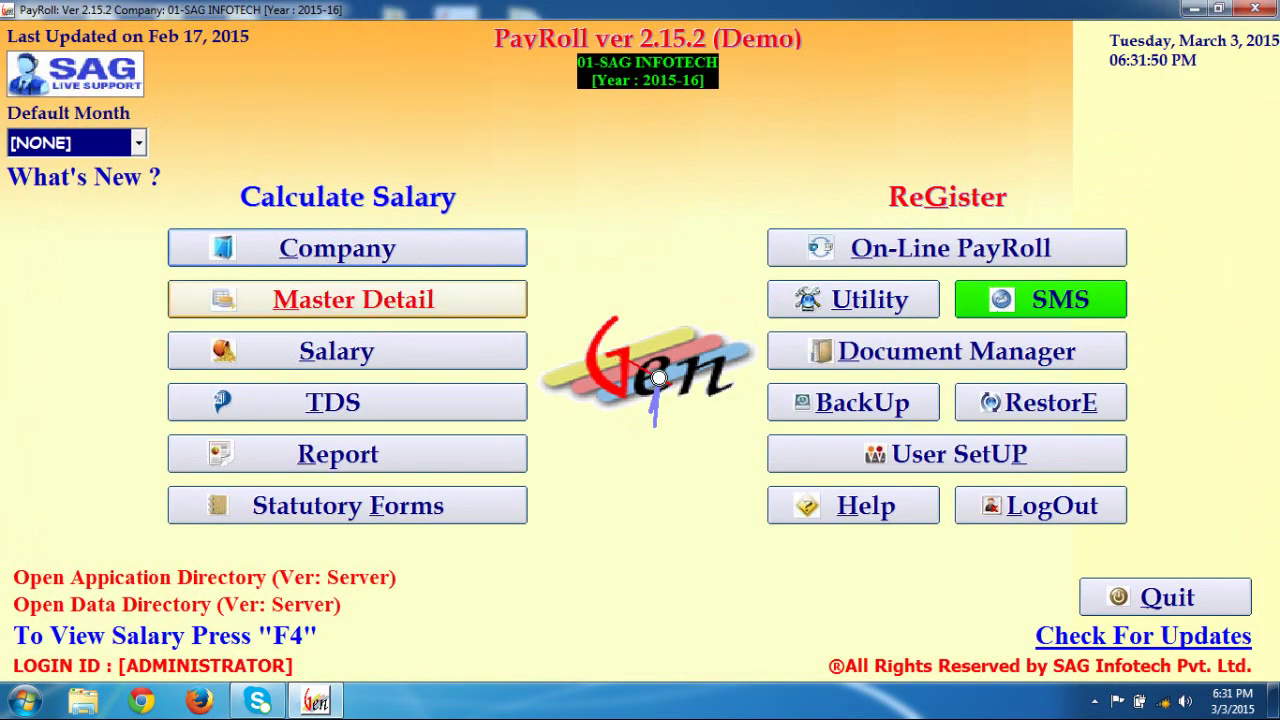
# Review the employee and other reminder options in Reminder SetUp and exit without setting any
pyautogui.click(380, 300)
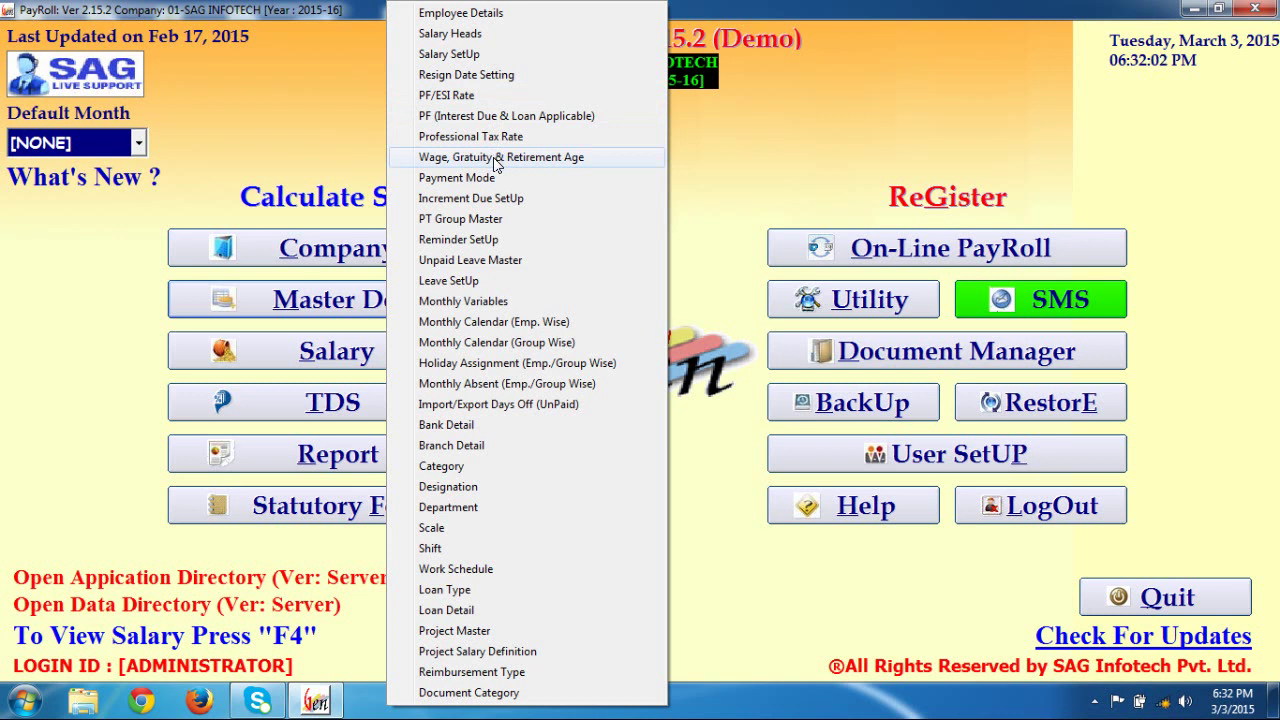
pyautogui.click(491, 238)
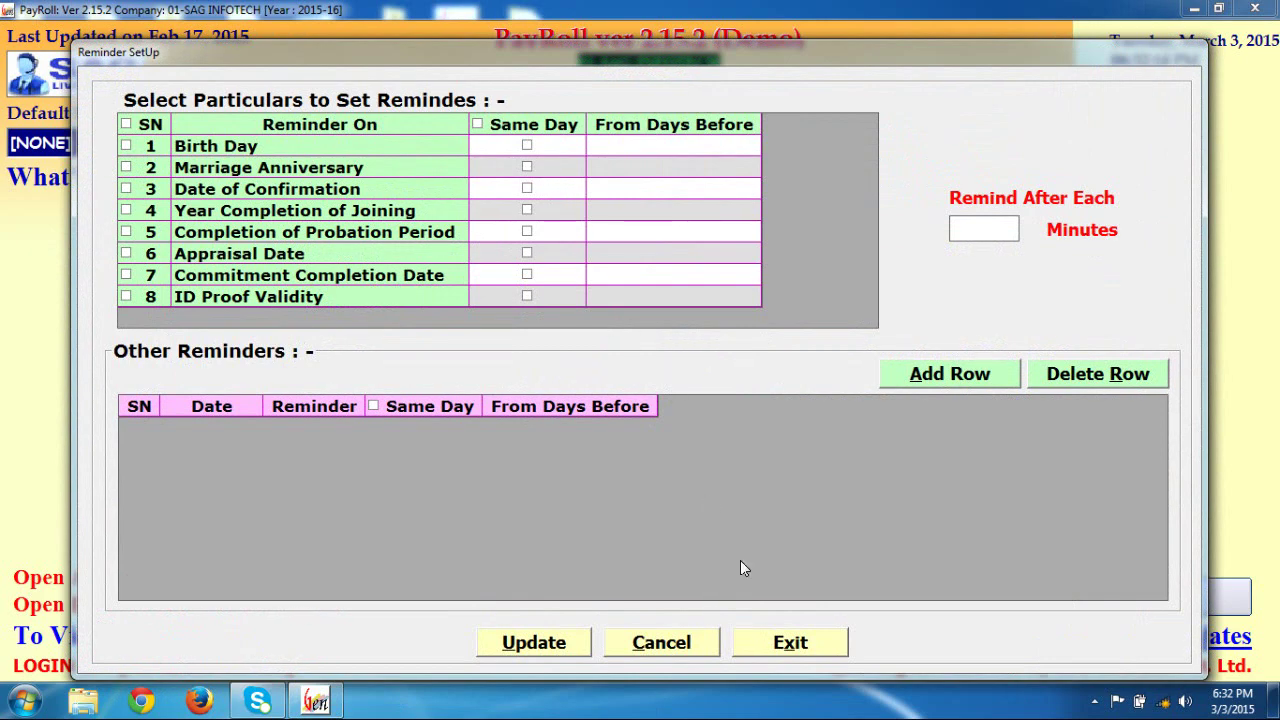
pyautogui.click(766, 640)
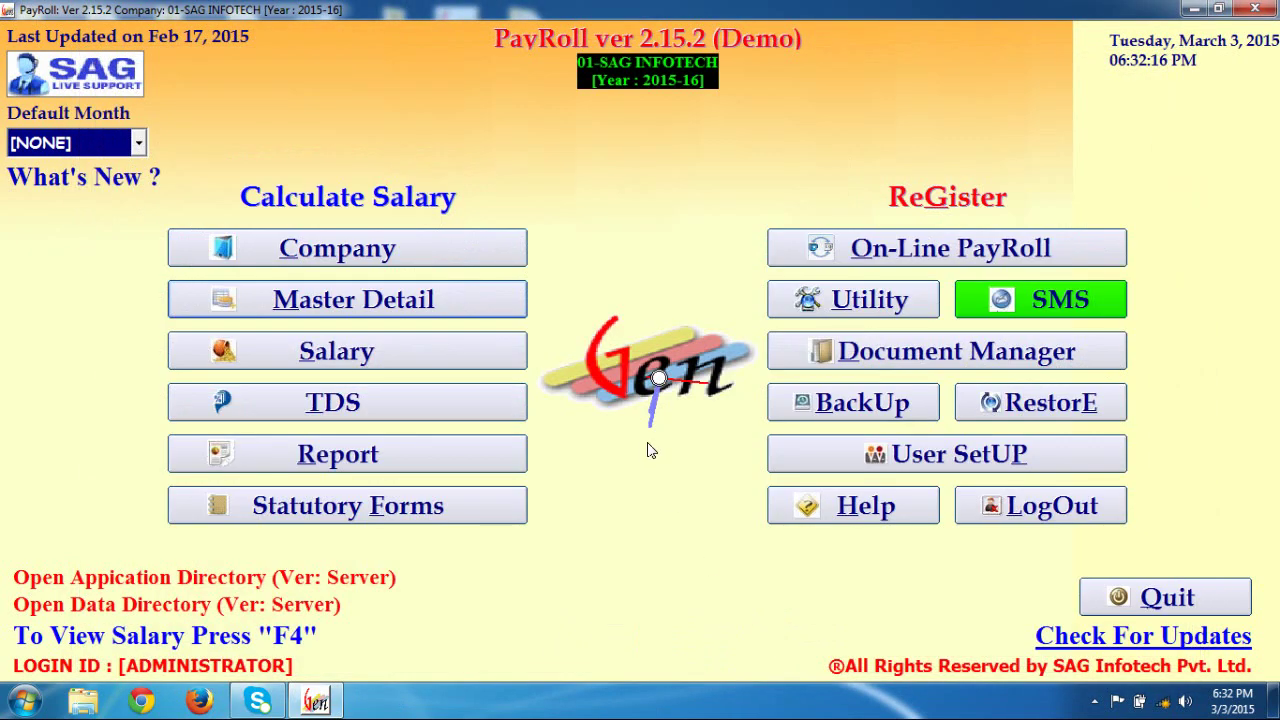
# Add a paid leave type with leave name and short name PL in the Paid Leave Master of Leave SetUp
pyautogui.click(463, 298)
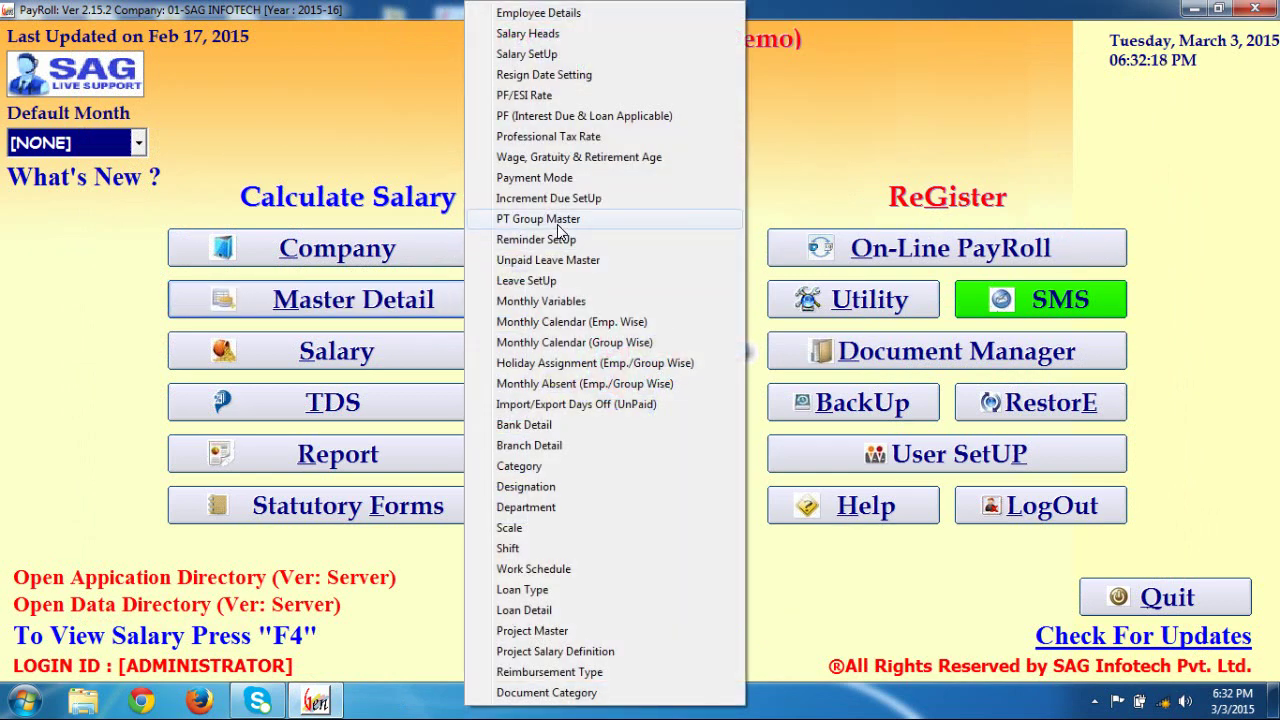
pyautogui.click(560, 281)
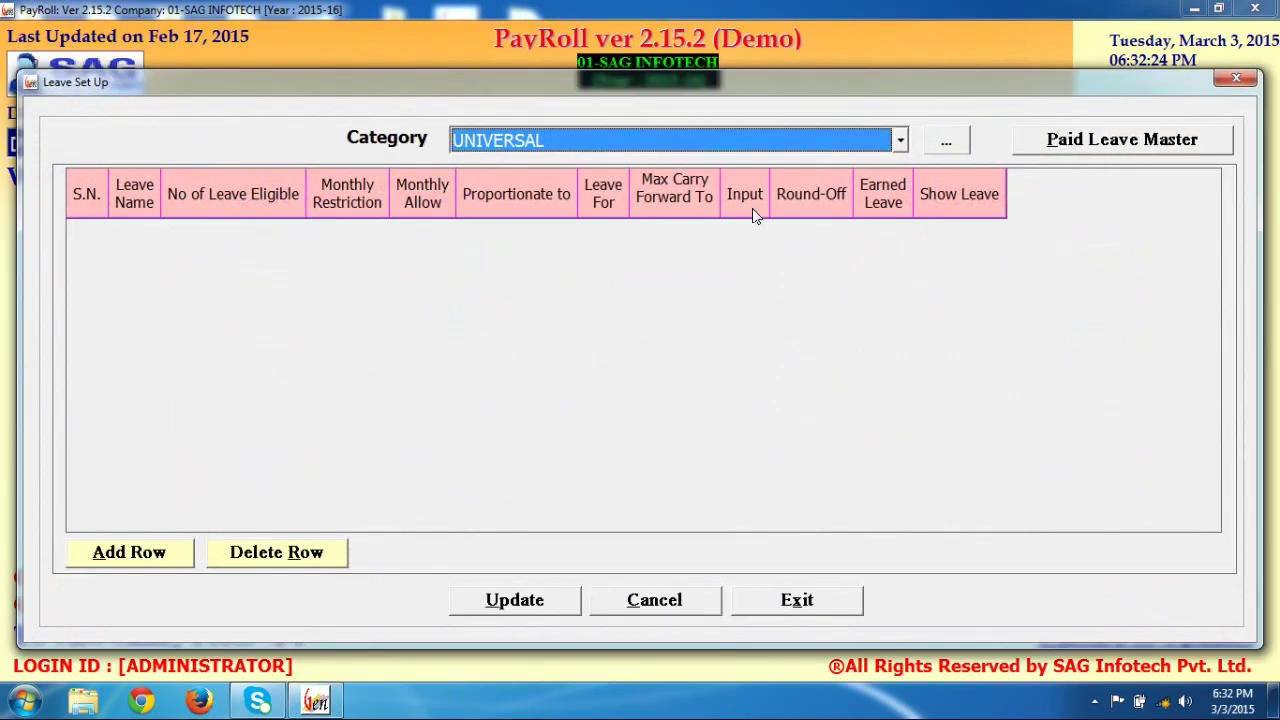
pyautogui.click(1038, 148)
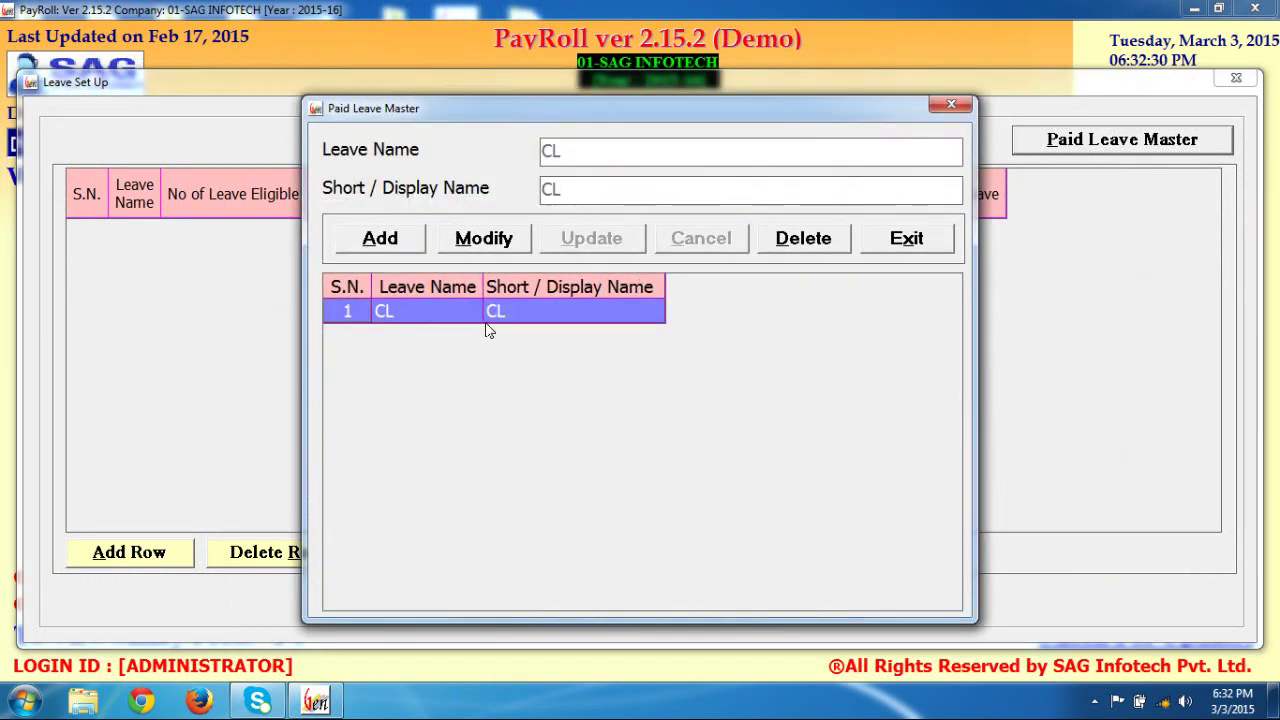
pyautogui.click(390, 238)
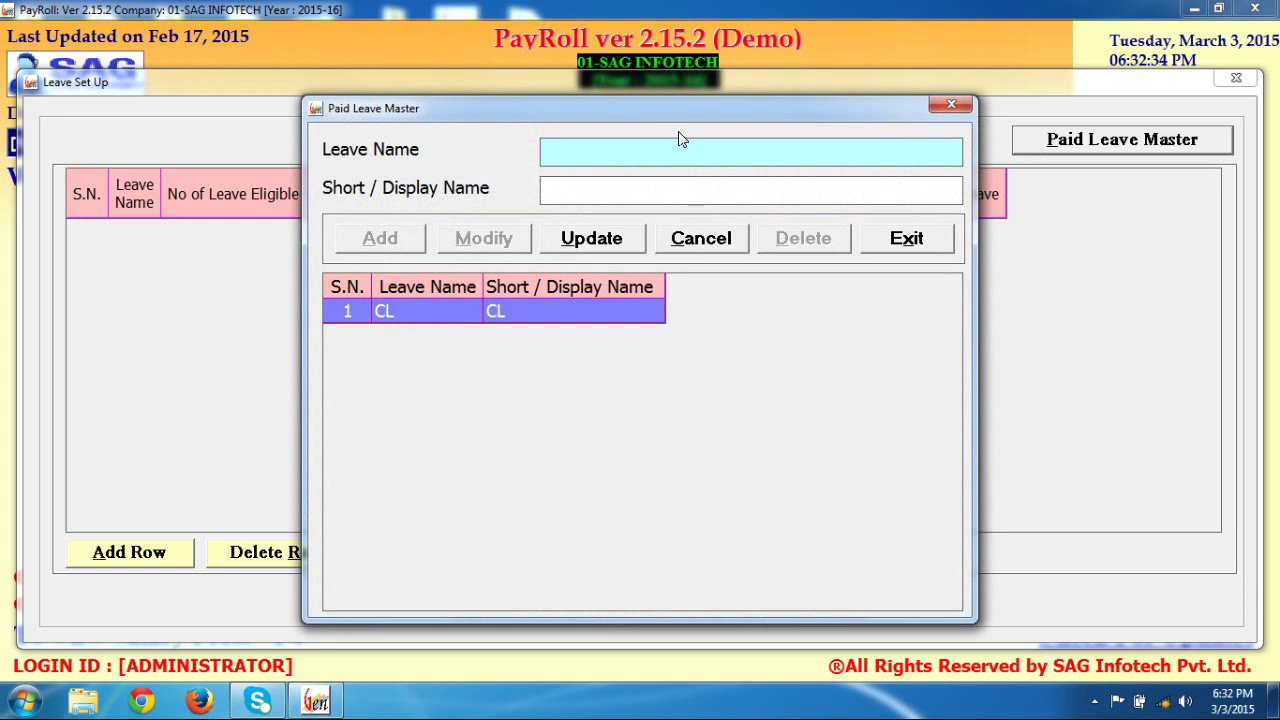
pyautogui.write('PL')
pyautogui.click(646, 186)
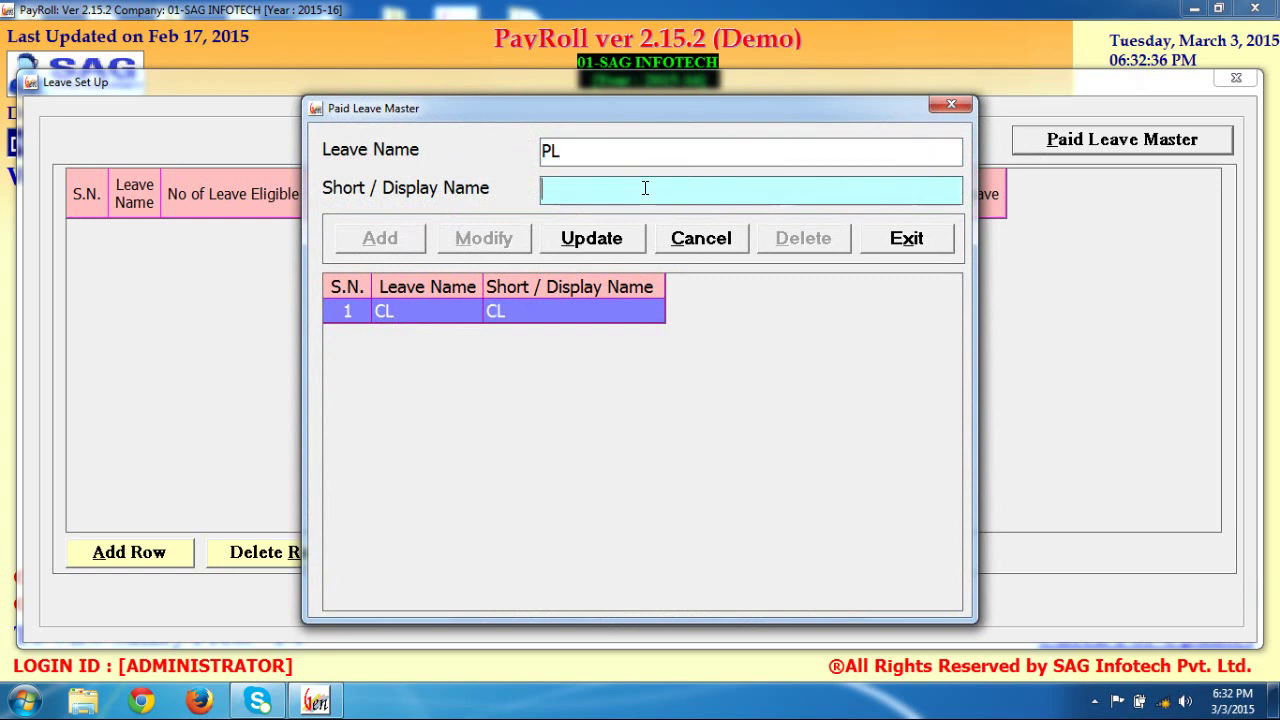
pyautogui.write('PL')
pyautogui.click(624, 246)
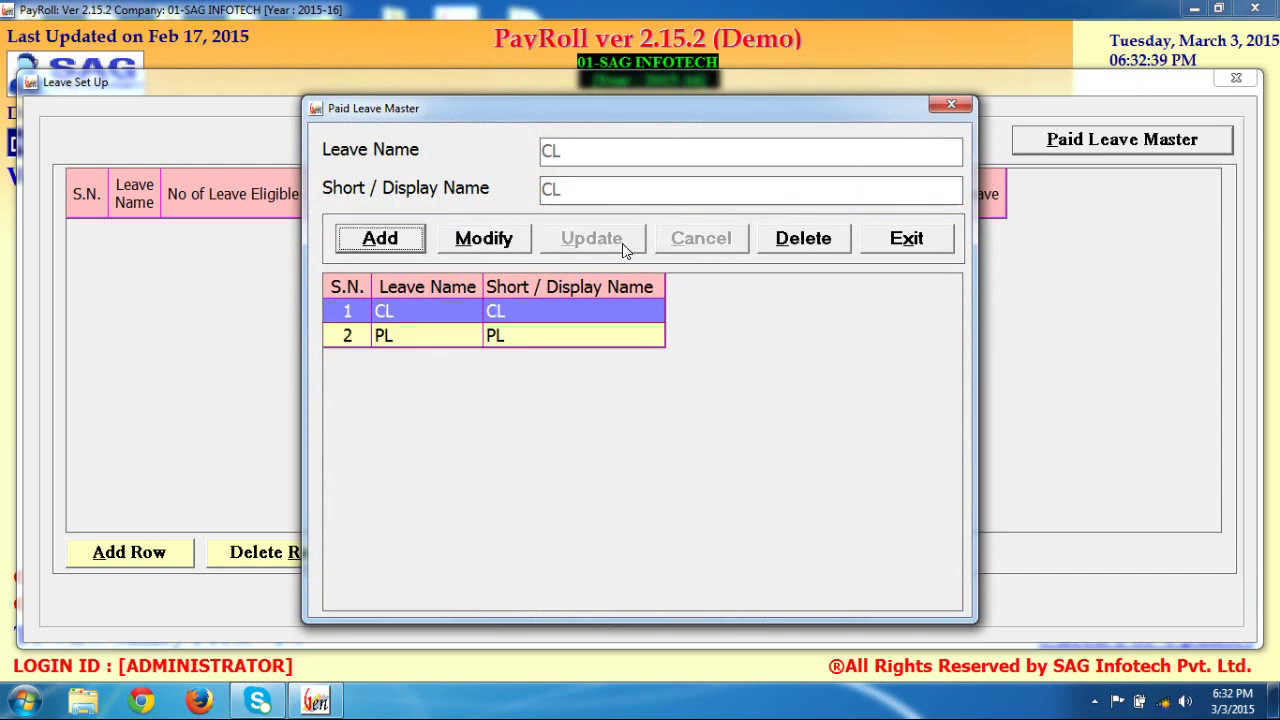
pyautogui.click(883, 249)
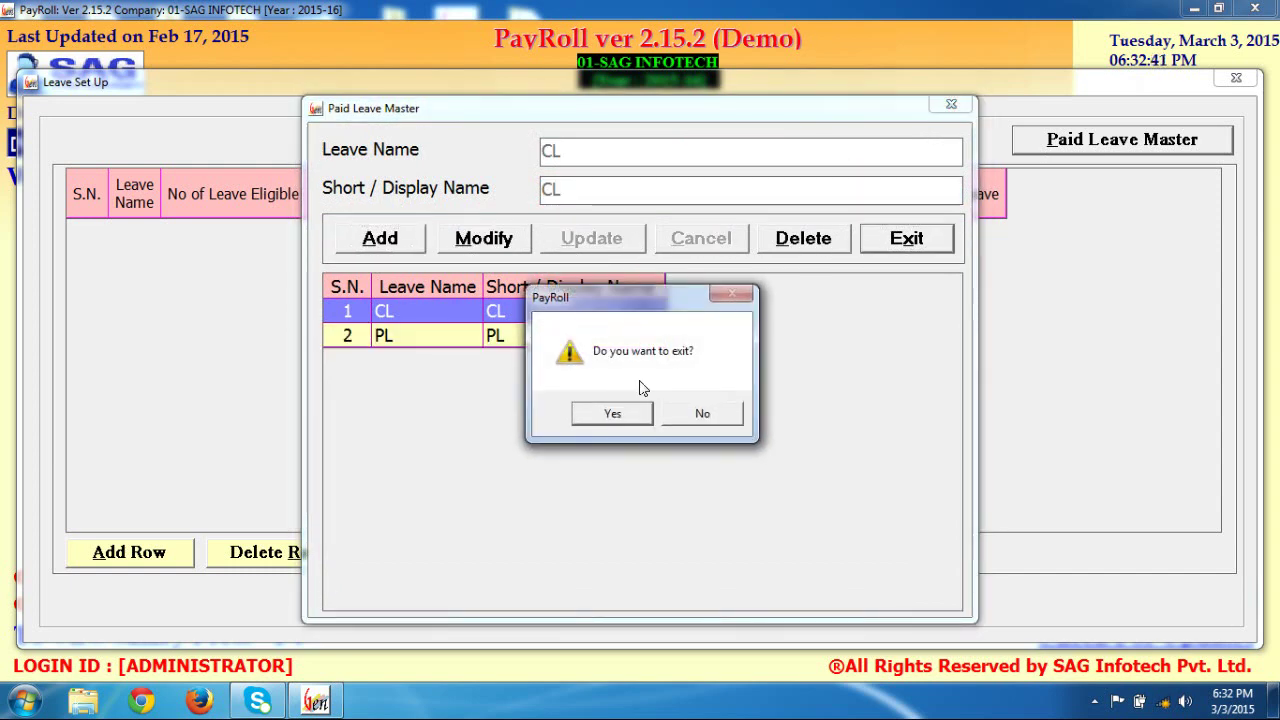
pyautogui.click(600, 414)
# Add a leave row for PL under the UNIVERSAL category and exit Leave SetUp without updating it
pyautogui.click(148, 553)
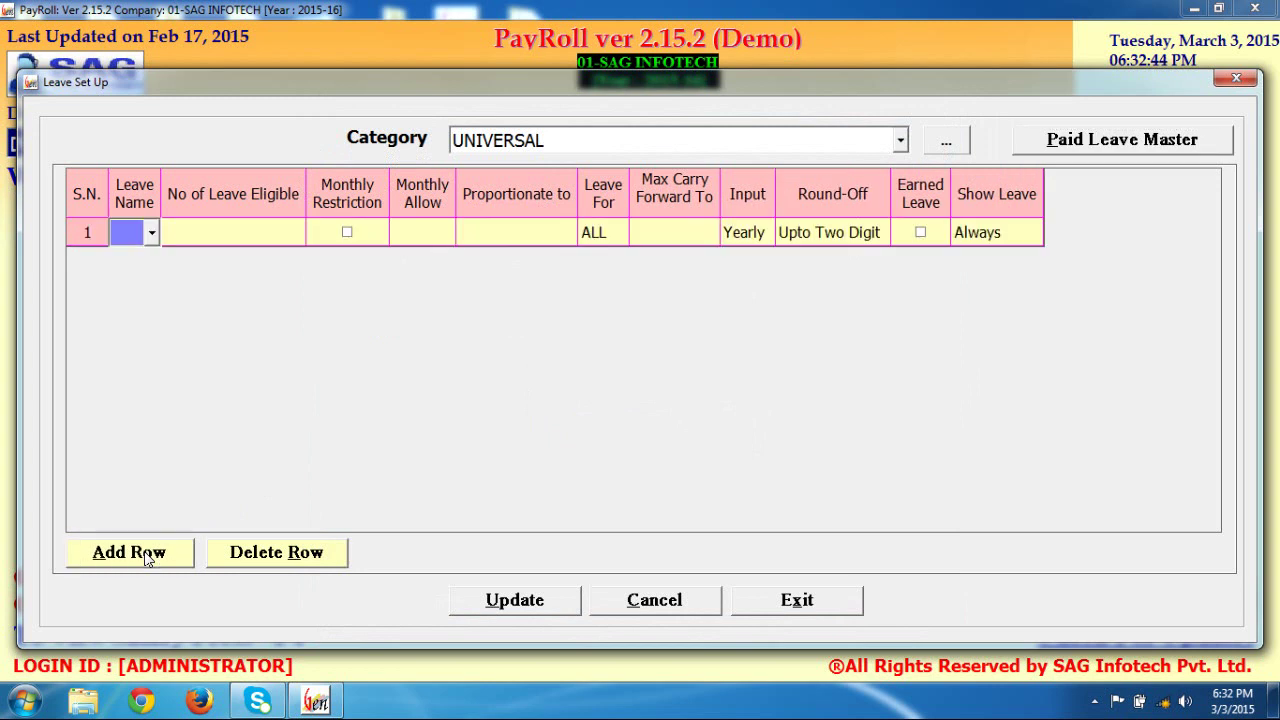
pyautogui.click(150, 236)
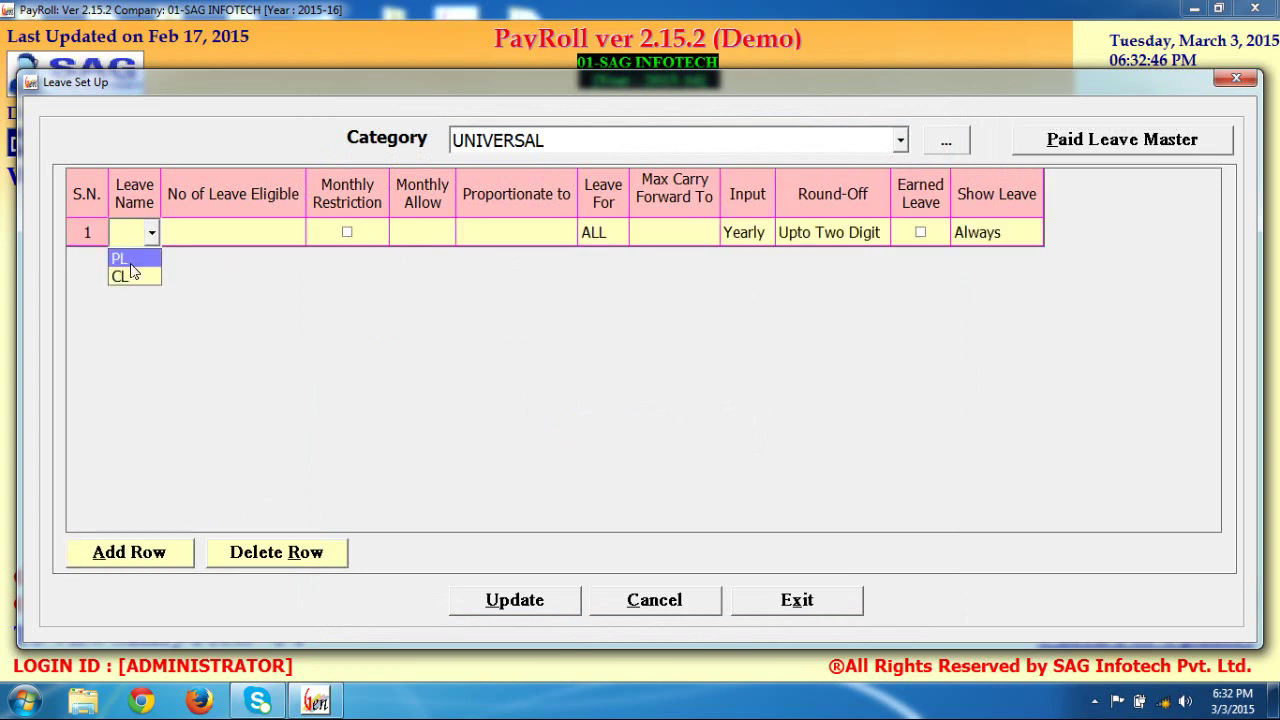
pyautogui.click(128, 259)
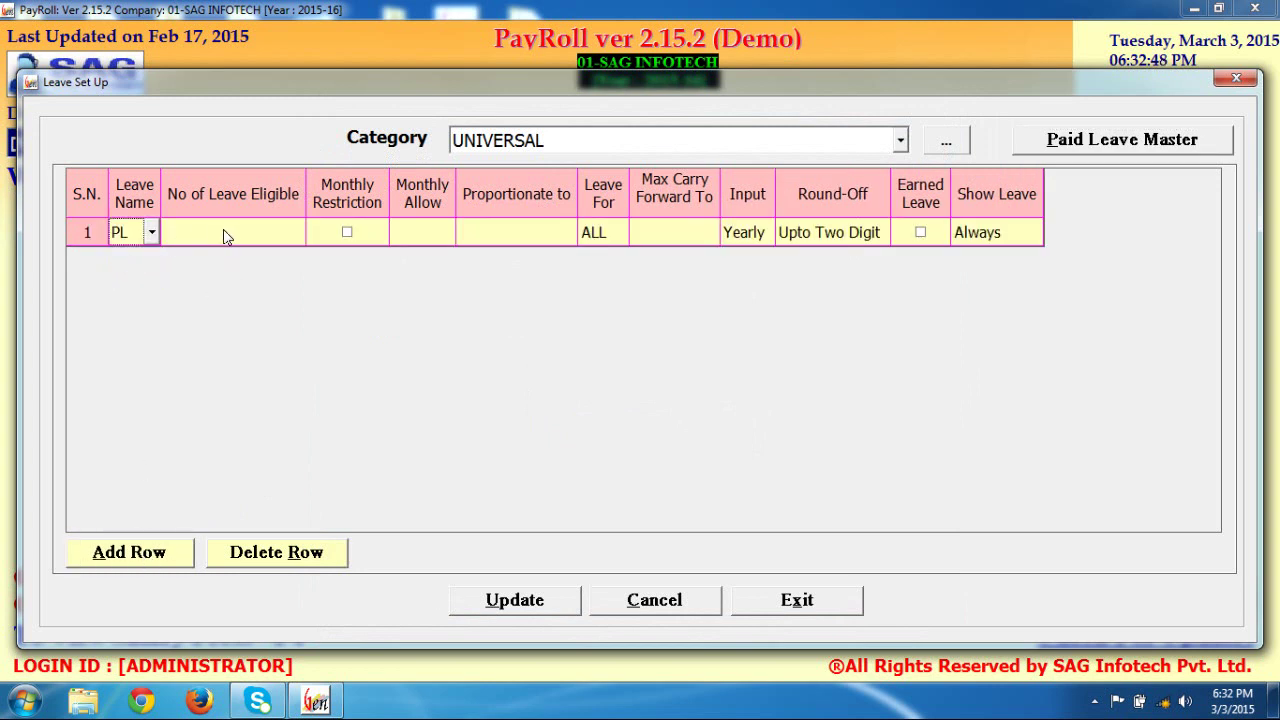
pyautogui.click(227, 230)
pyautogui.click(777, 602)
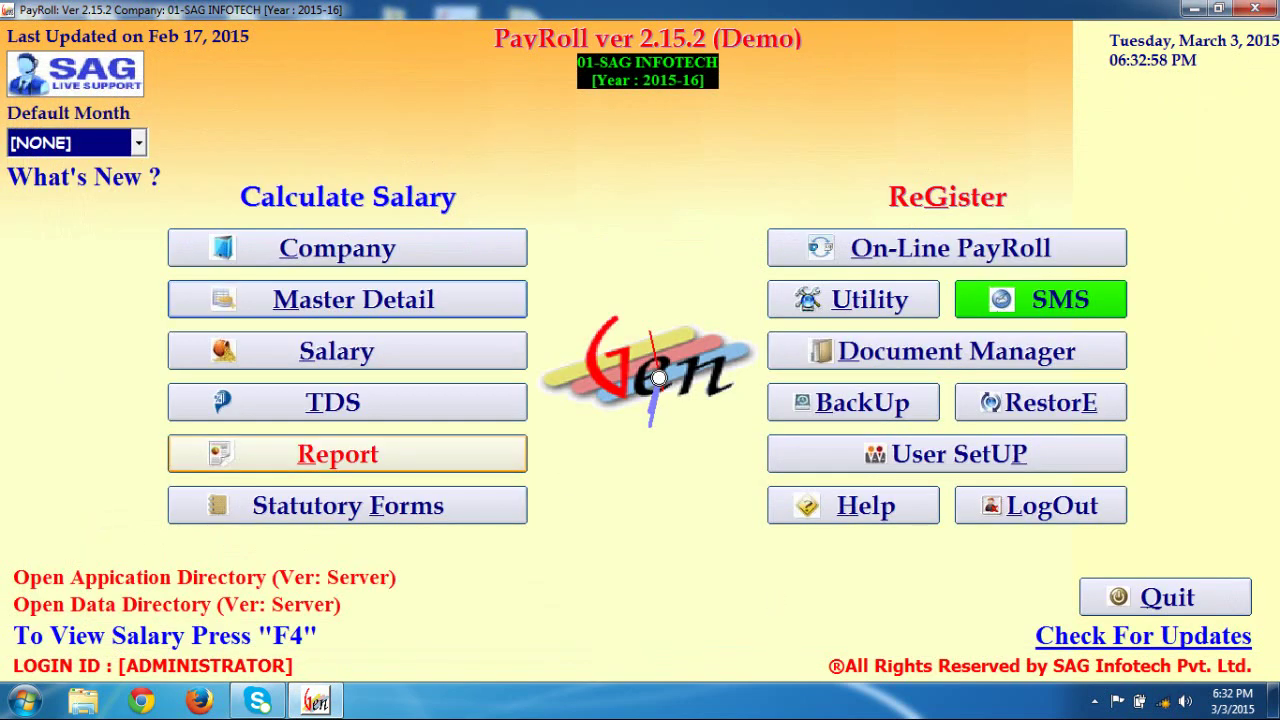
# Review the listed employee's April 2015 data in Monthly Calendar (Emp. Wise), exit it, and look over the remaining Master Detail entries
pyautogui.click(477, 292)
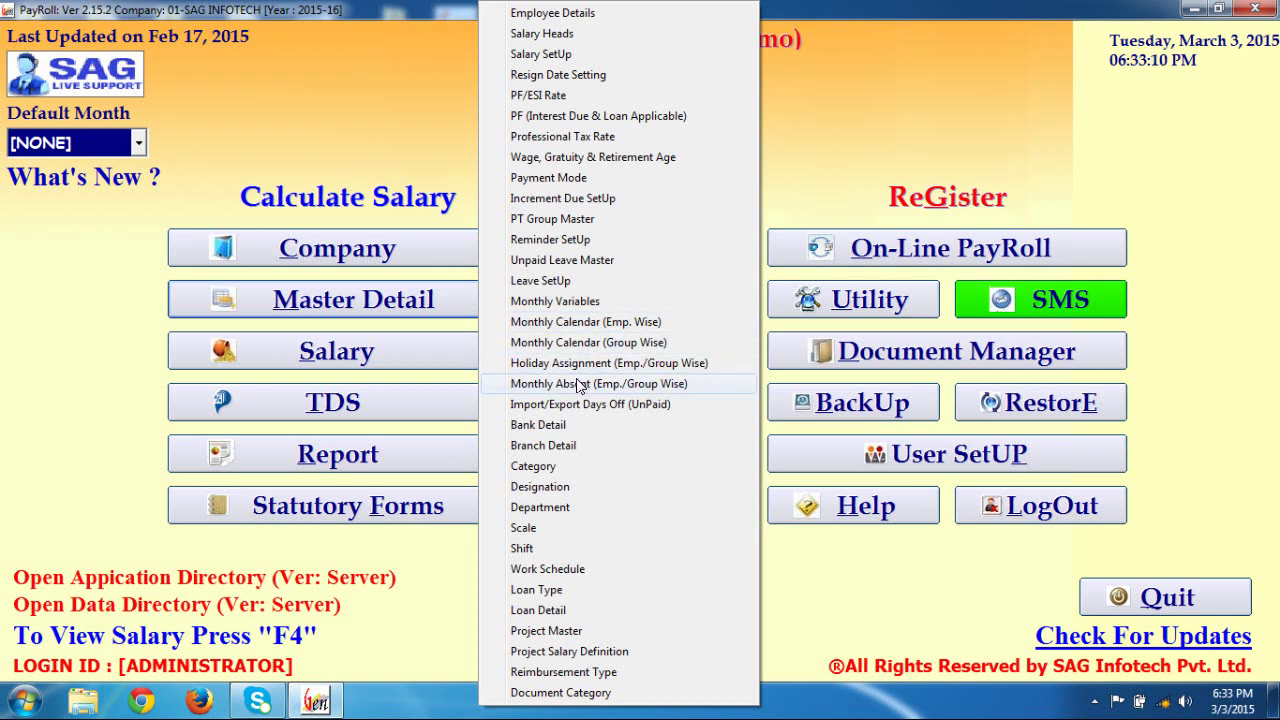
pyautogui.click(586, 322)
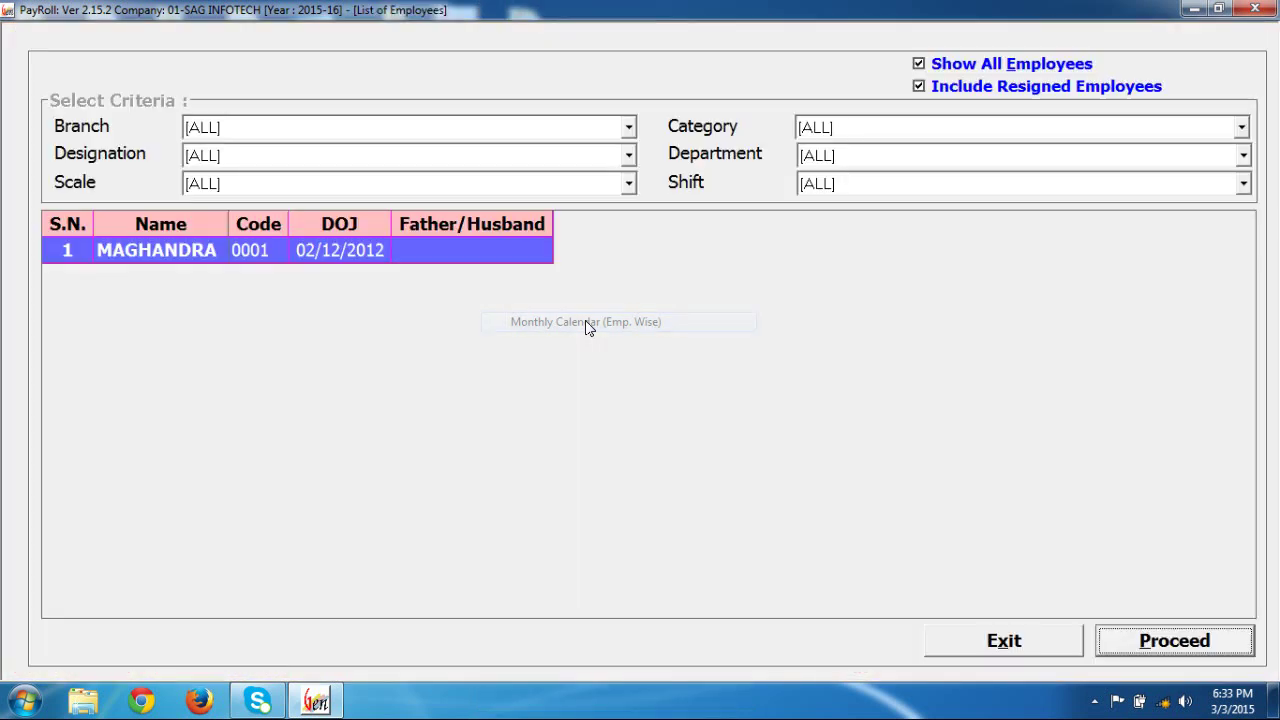
pyautogui.click(1127, 648)
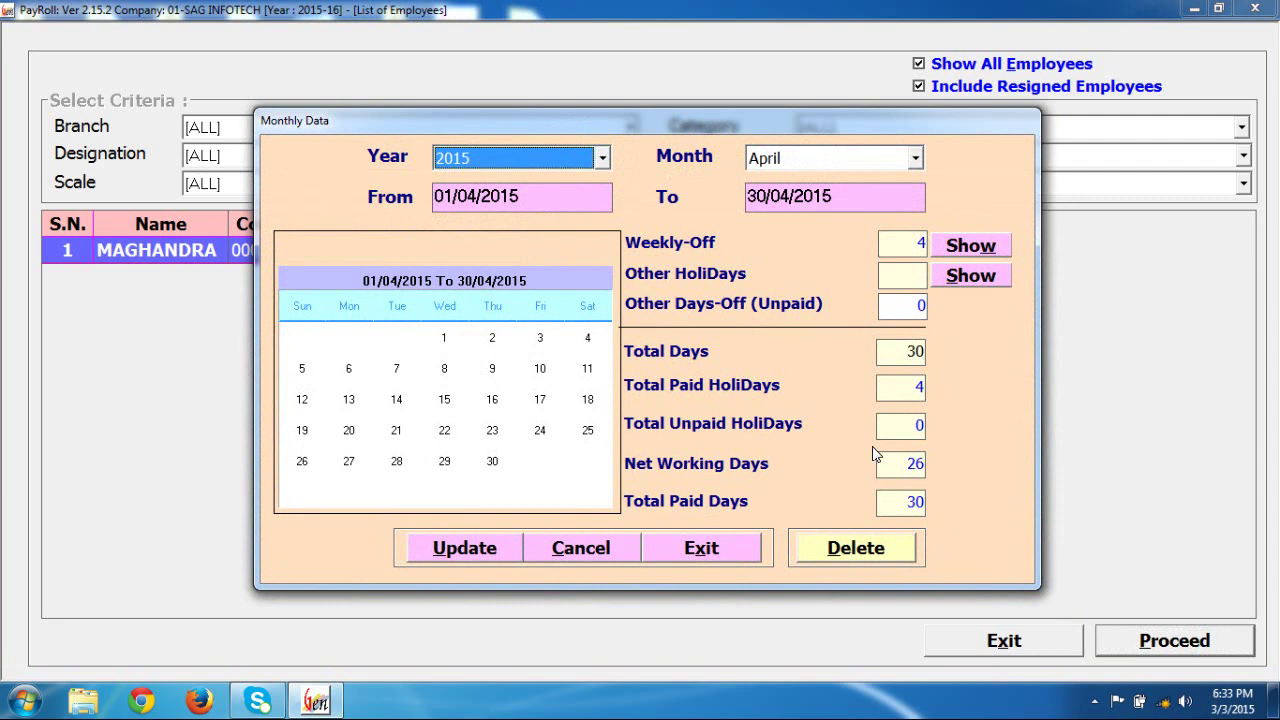
pyautogui.click(731, 549)
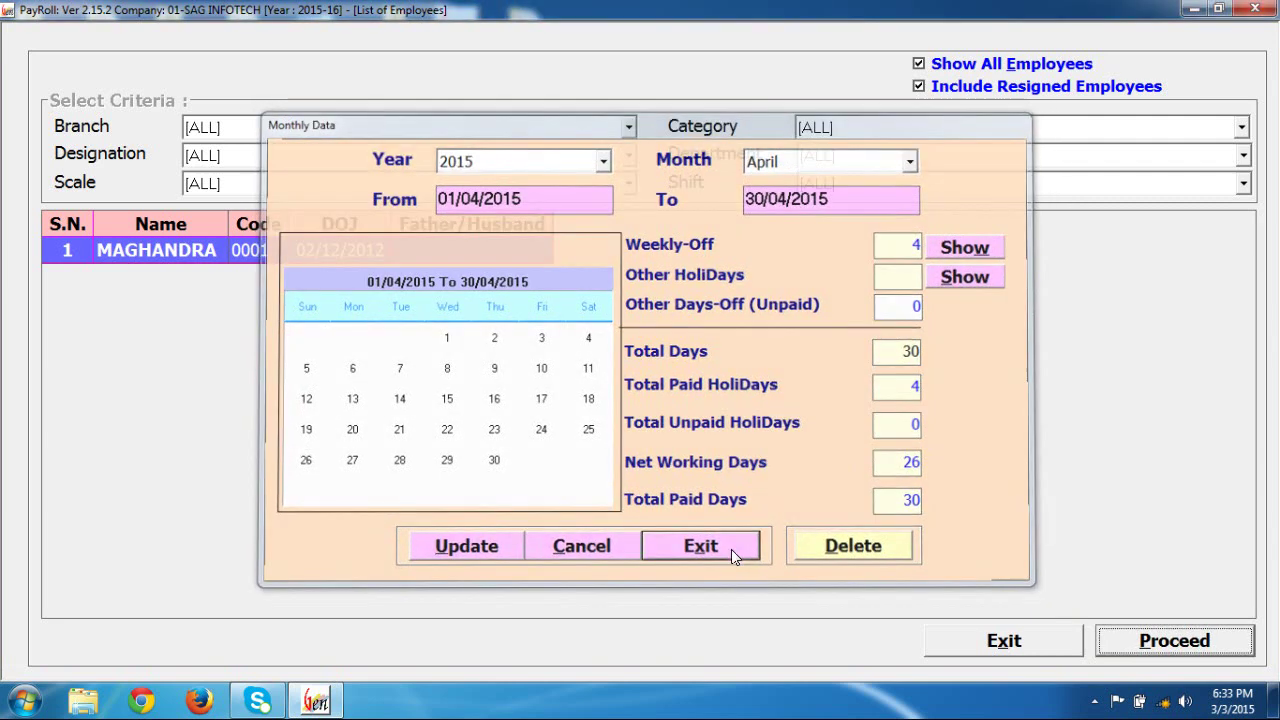
pyautogui.click(1005, 648)
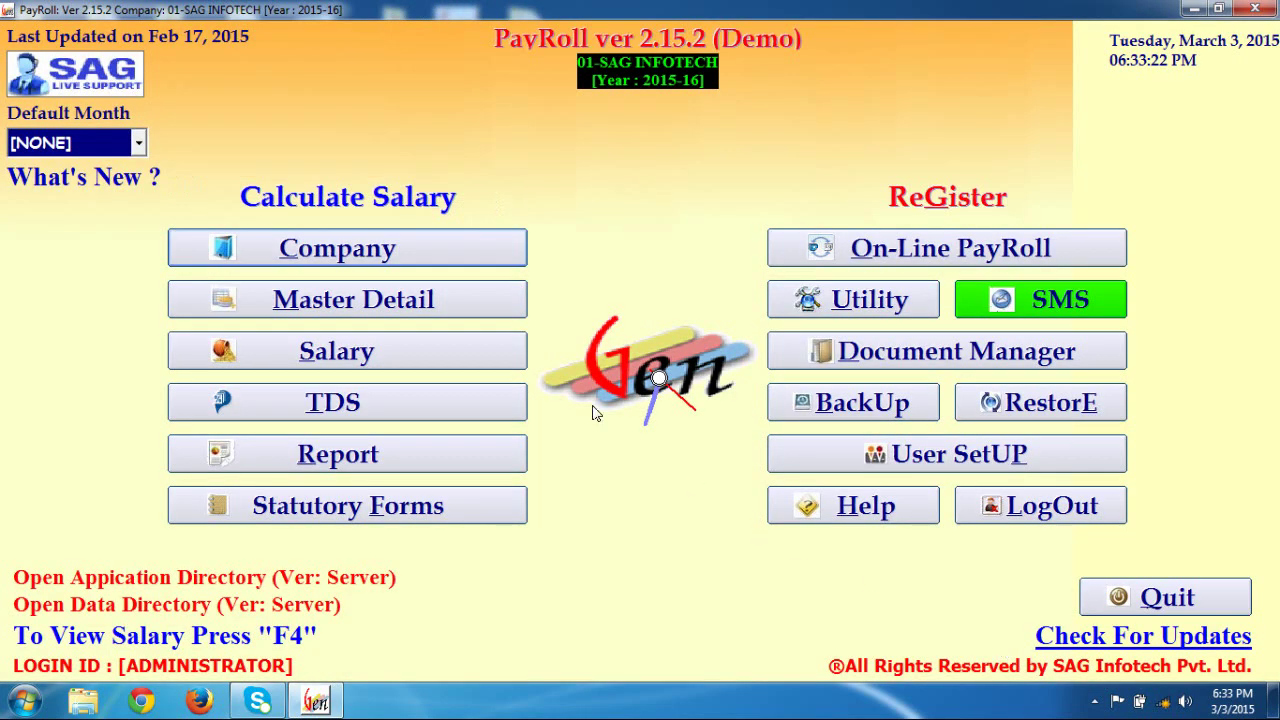
pyautogui.click(449, 300)
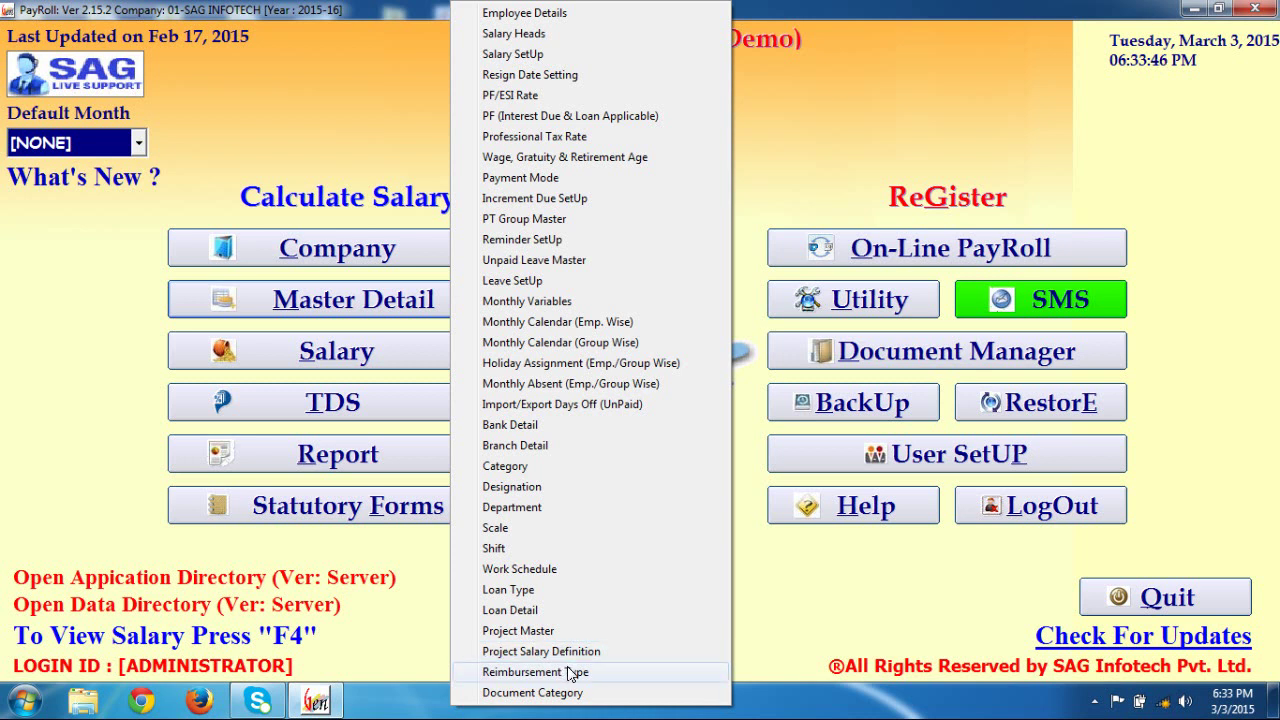
# Save the listed employee's Mar/2016 basic salary and TDS entries in Monthly Salary, and check the MAR Salary Detail
pyautogui.click(342, 350)
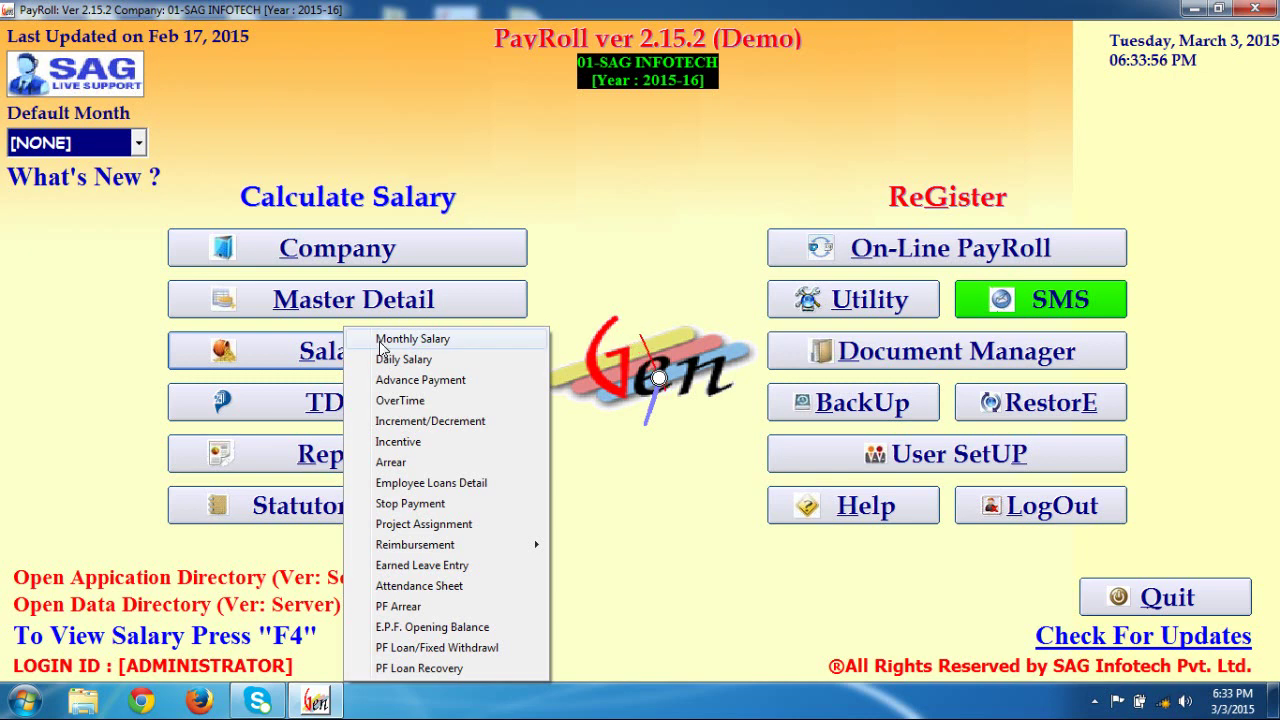
pyautogui.click(381, 345)
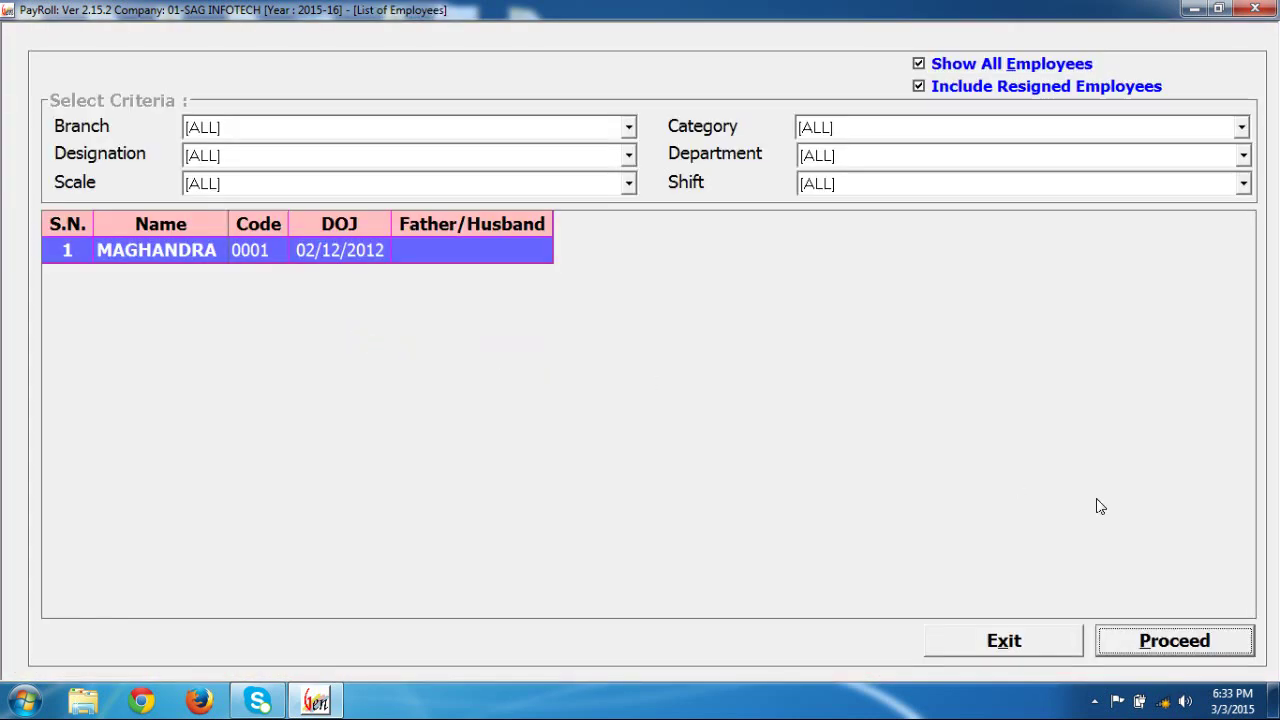
pyautogui.click(1168, 646)
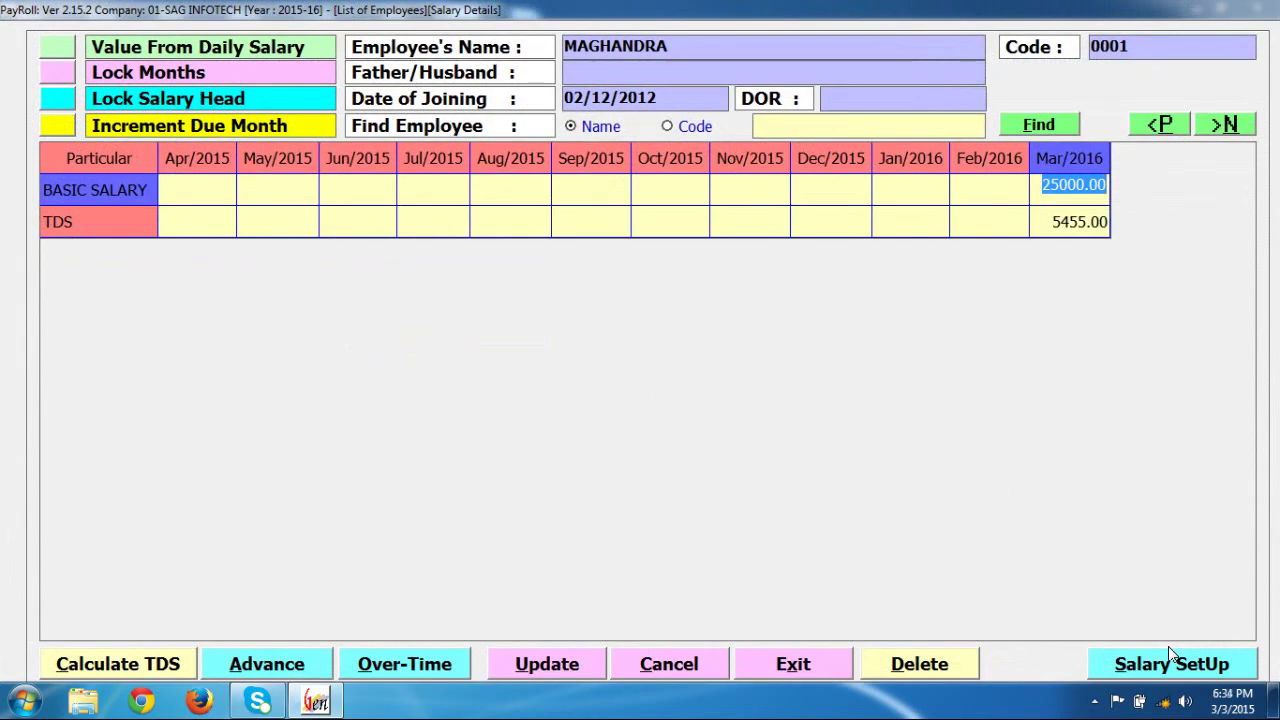
pyautogui.click(1040, 176)
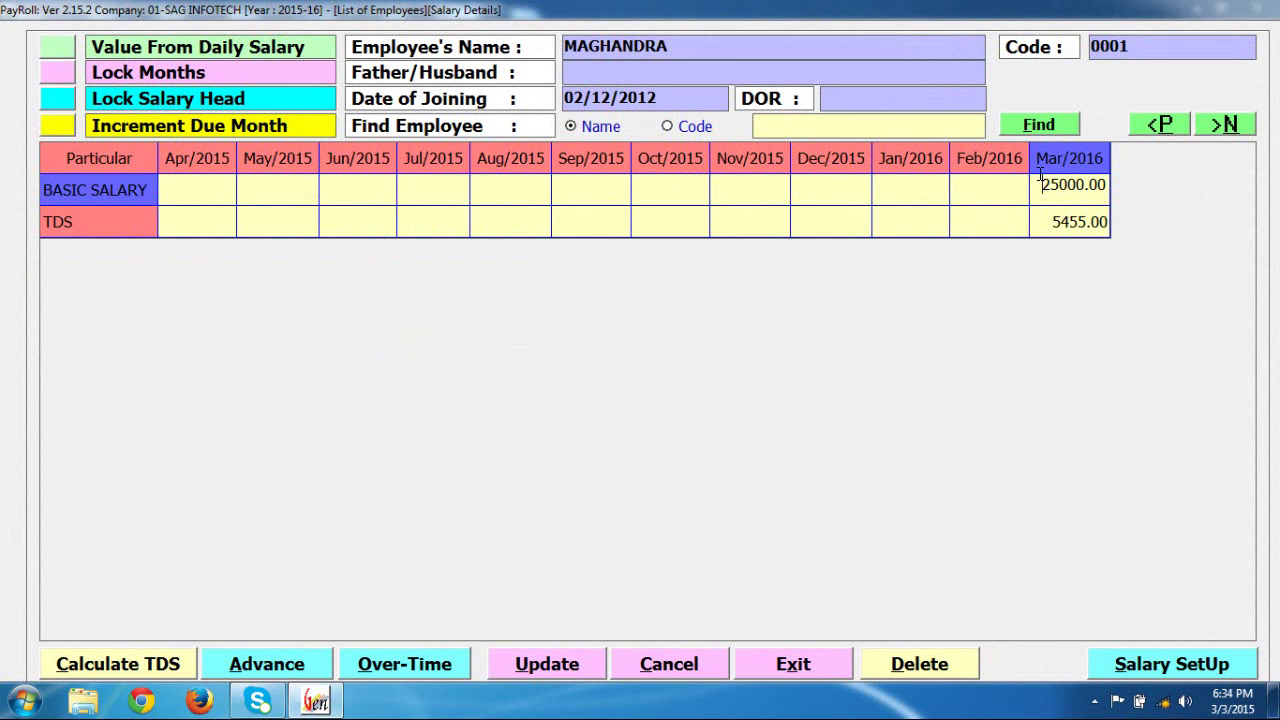
pyautogui.click(543, 669)
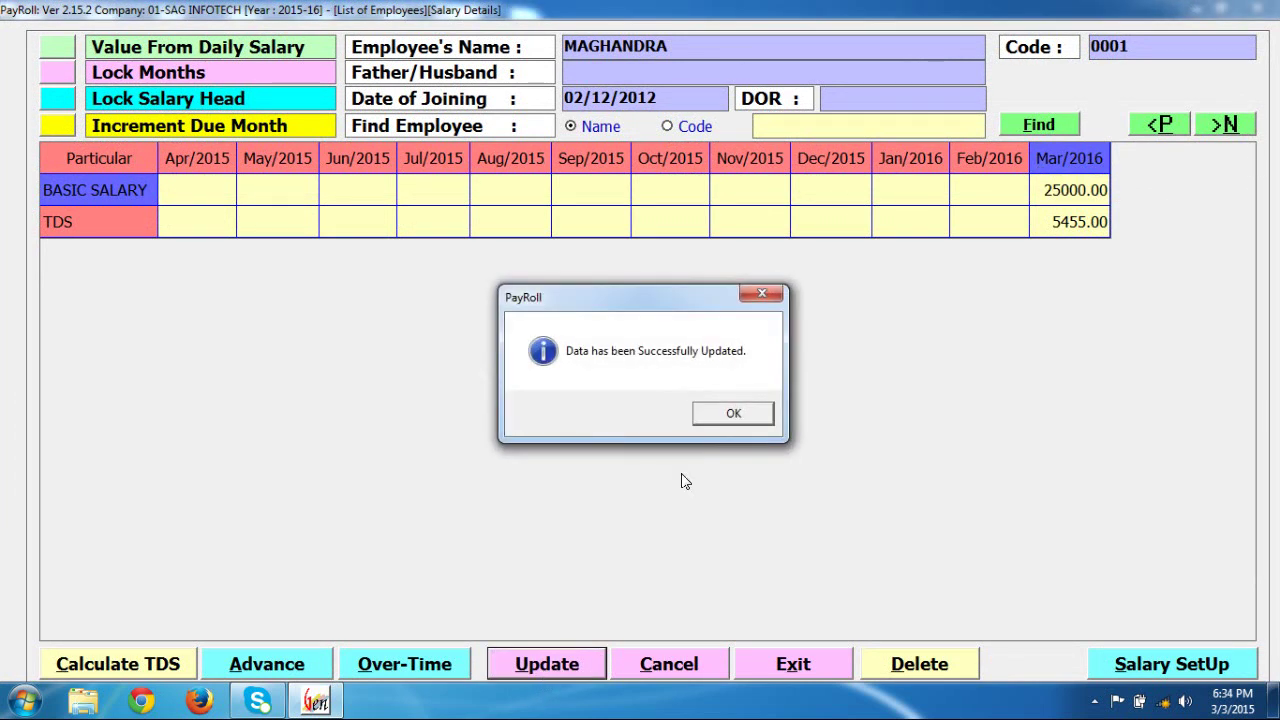
pyautogui.click(698, 414)
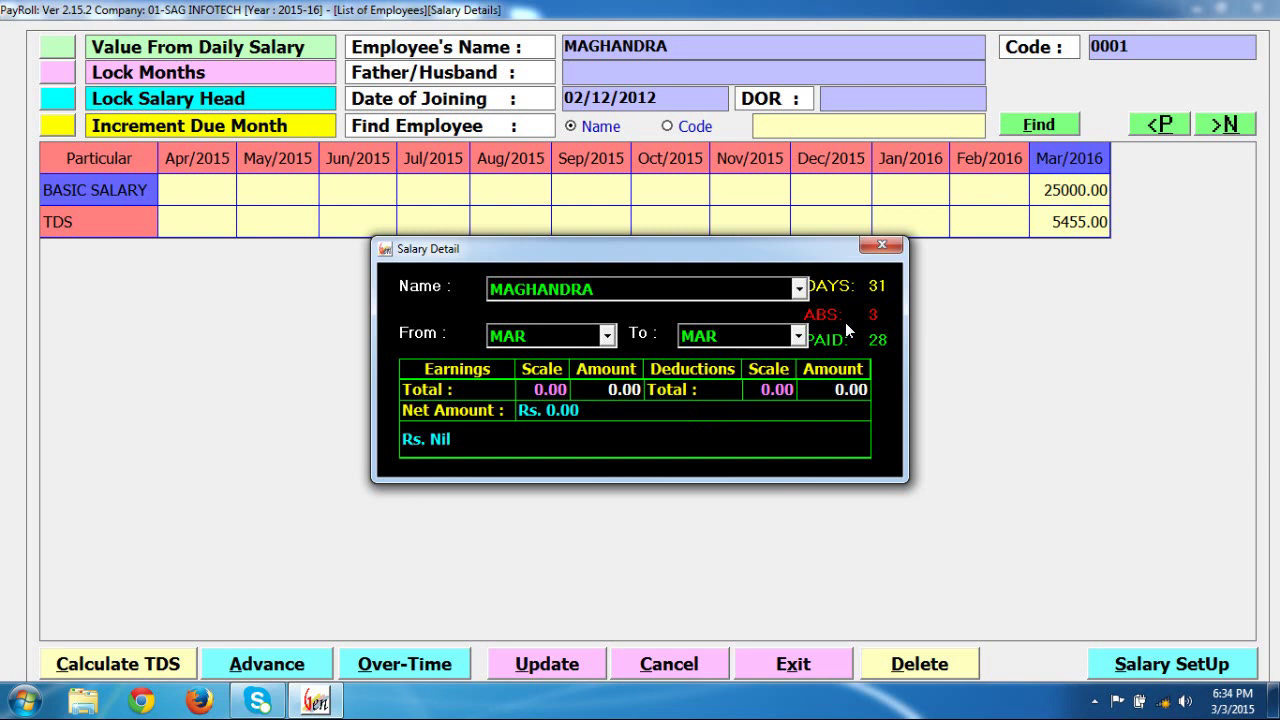
pyautogui.click(879, 252)
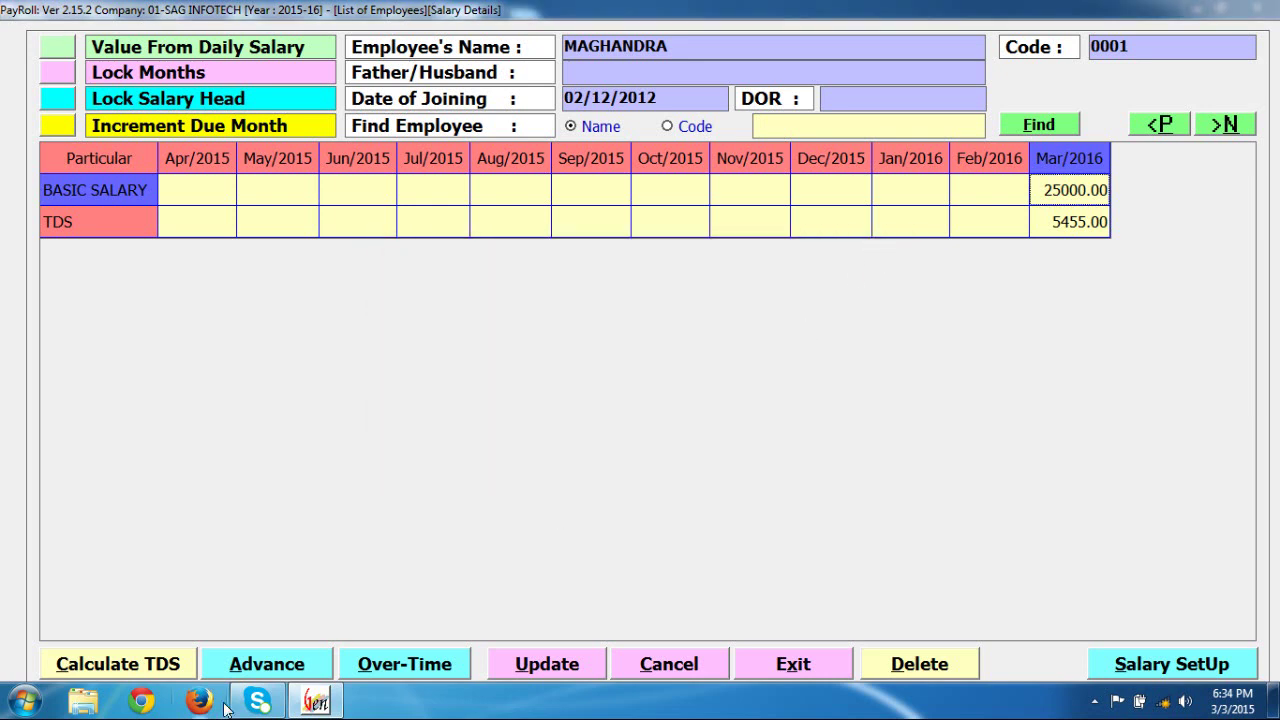
# Review the listed employee's monthly TDS calculation in Monthly Salary, close it, and exit to the home screen
pyautogui.click(180, 664)
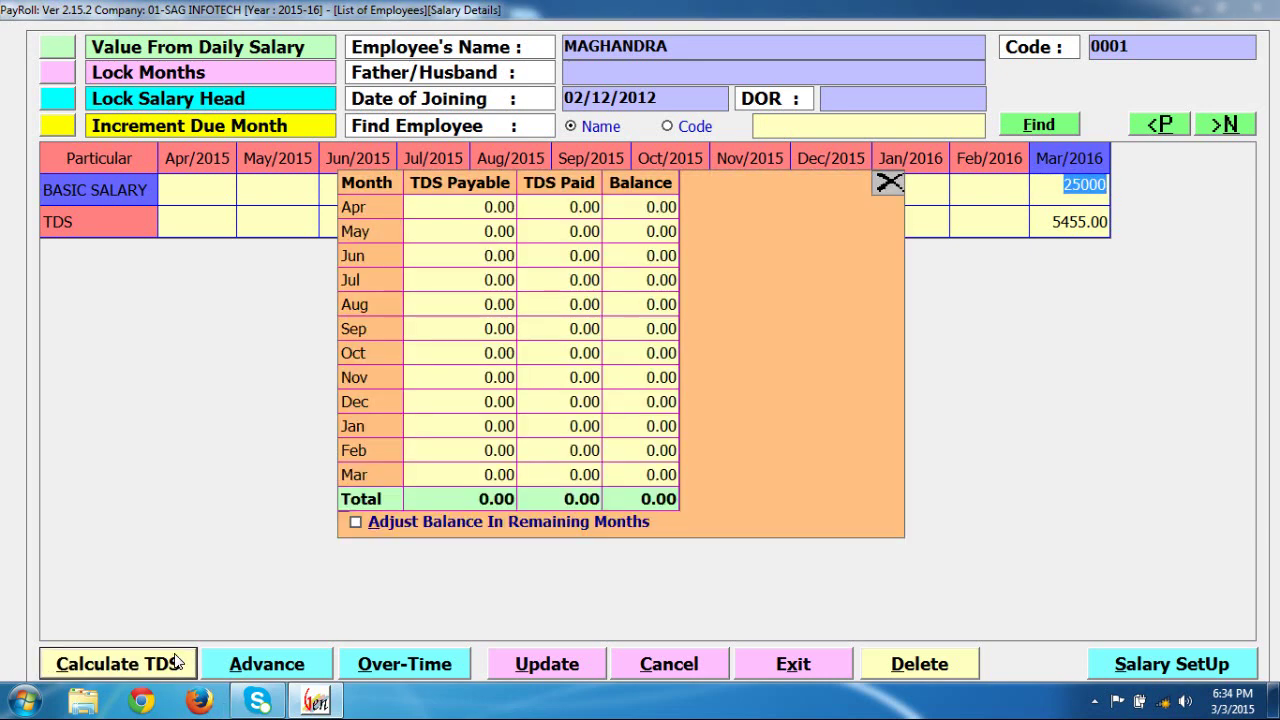
pyautogui.click(889, 183)
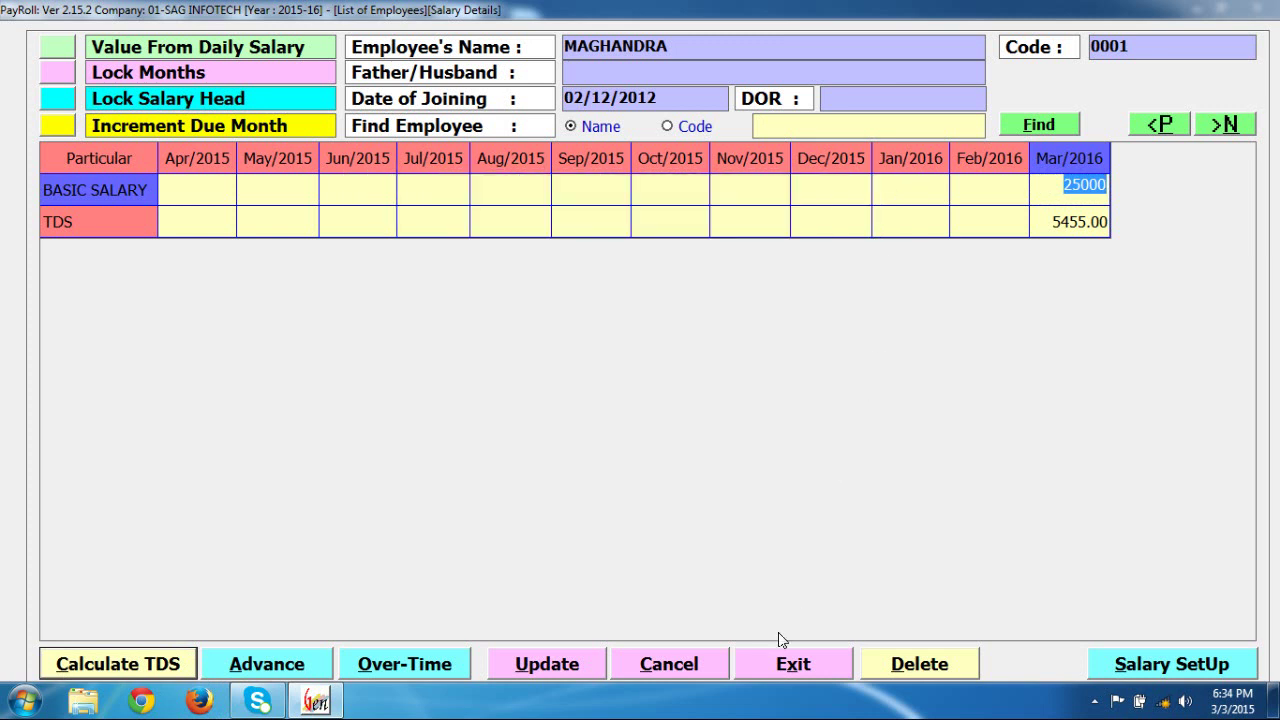
pyautogui.click(790, 662)
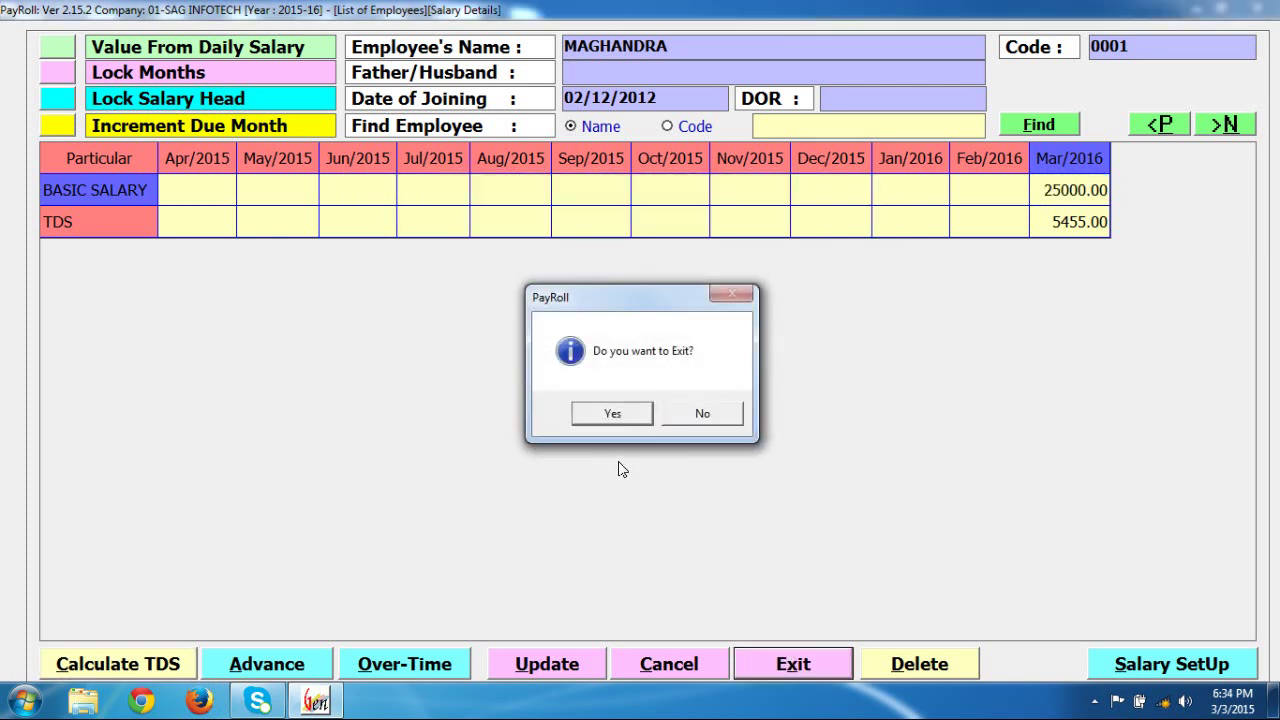
pyautogui.click(608, 420)
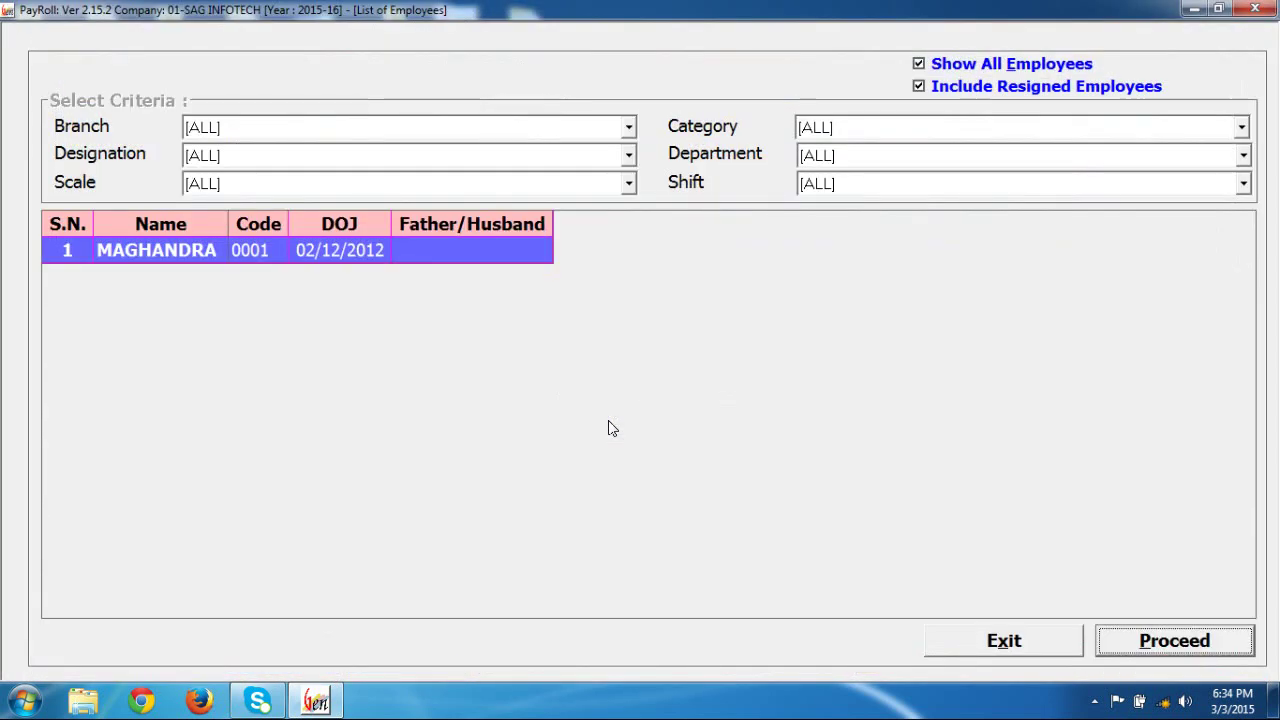
pyautogui.click(964, 644)
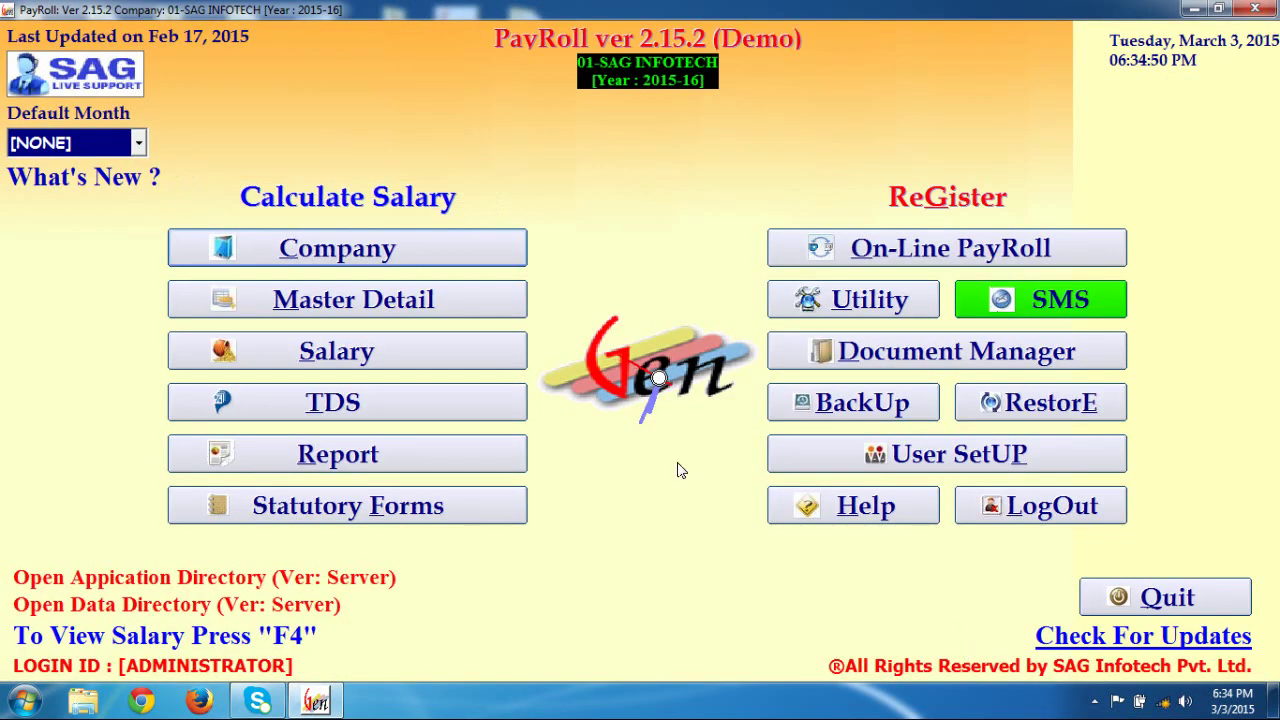
# View the listed employee's Daily Salary details for March and exit without entering anything
pyautogui.click(403, 358)
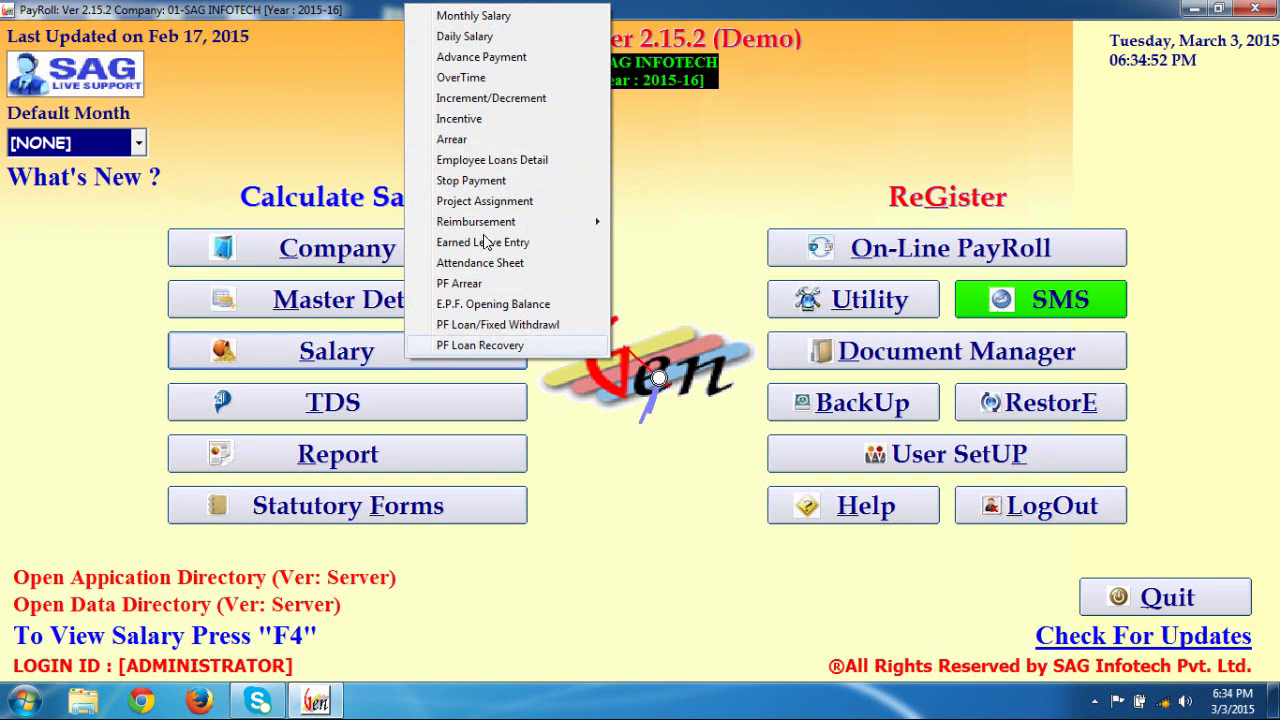
pyautogui.click(495, 38)
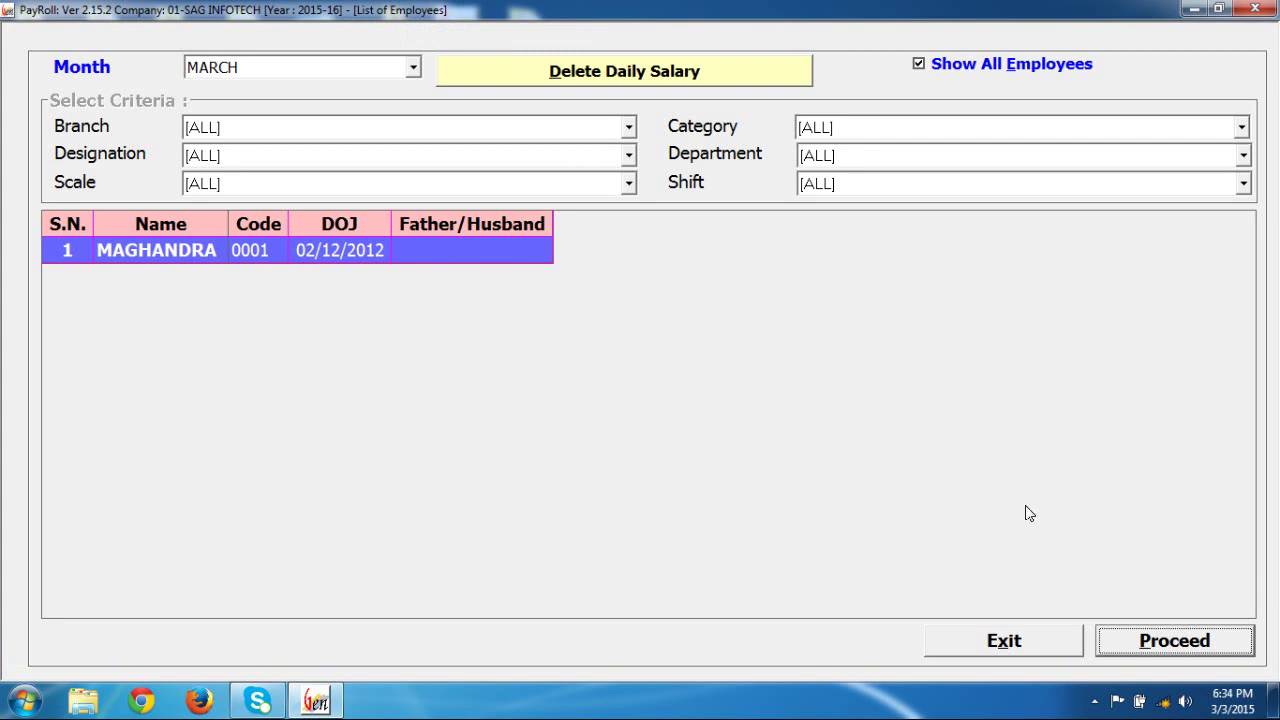
pyautogui.click(1144, 641)
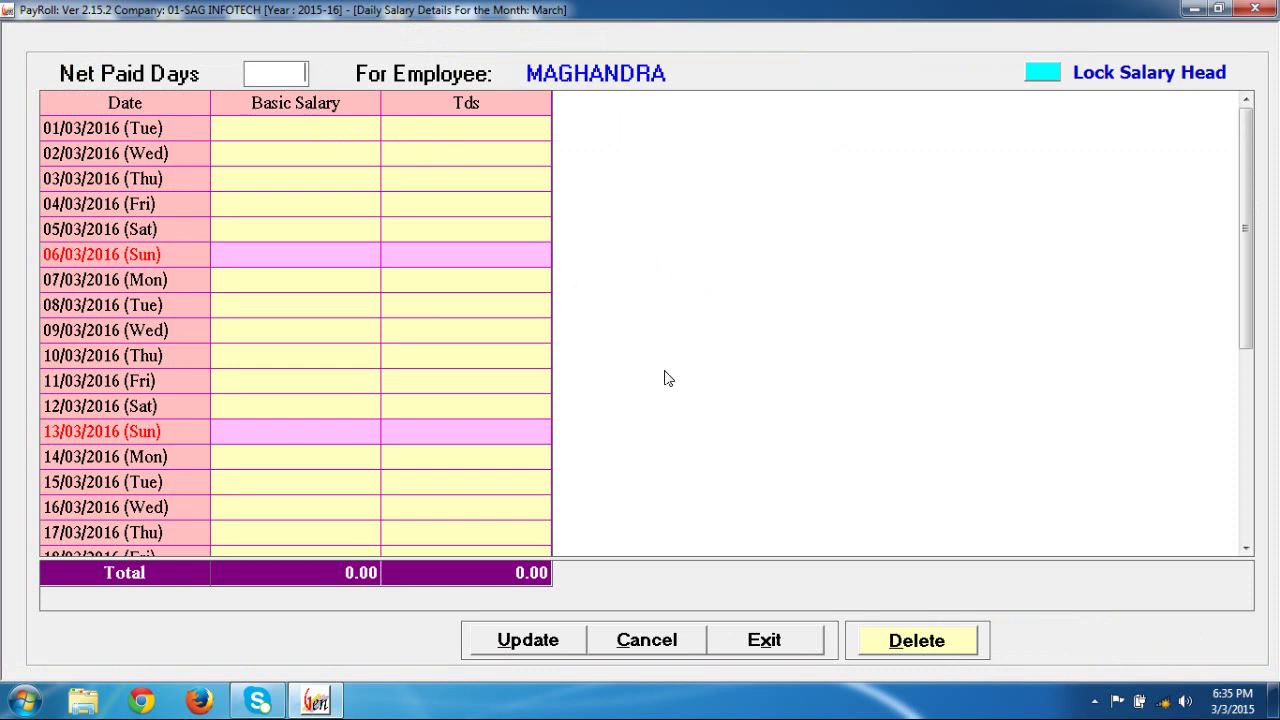
pyautogui.click(775, 640)
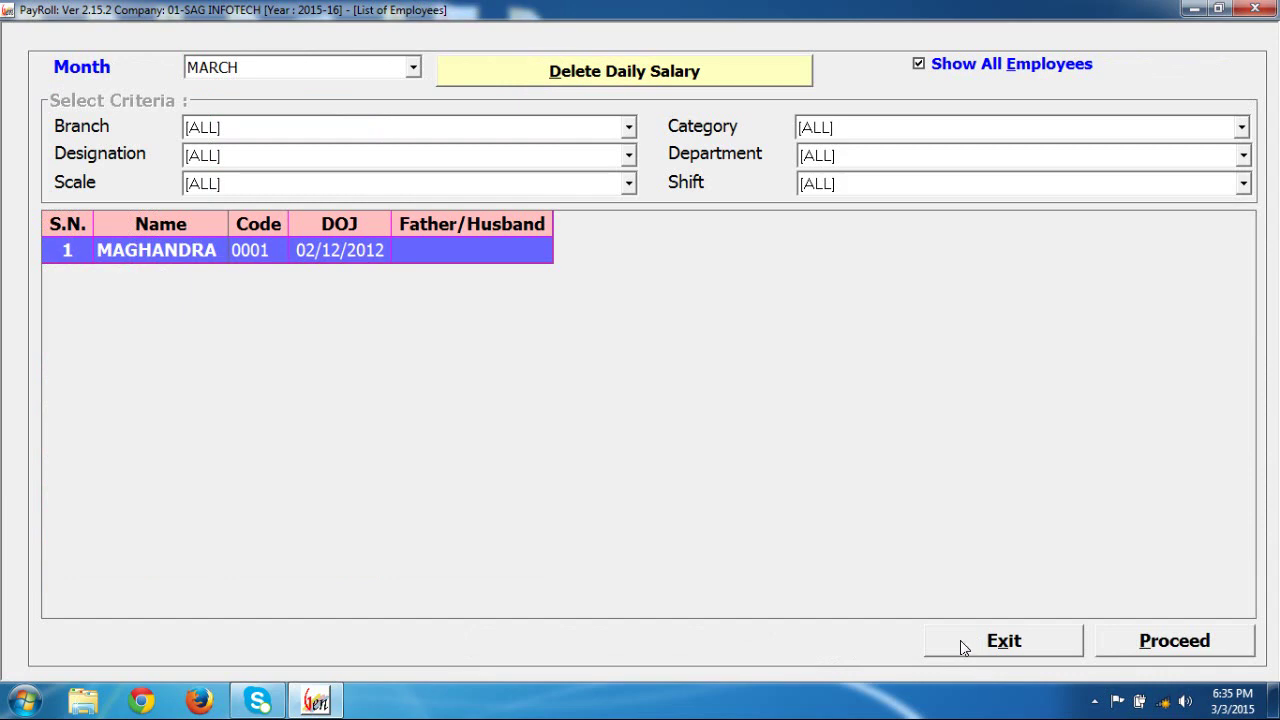
pyautogui.click(960, 640)
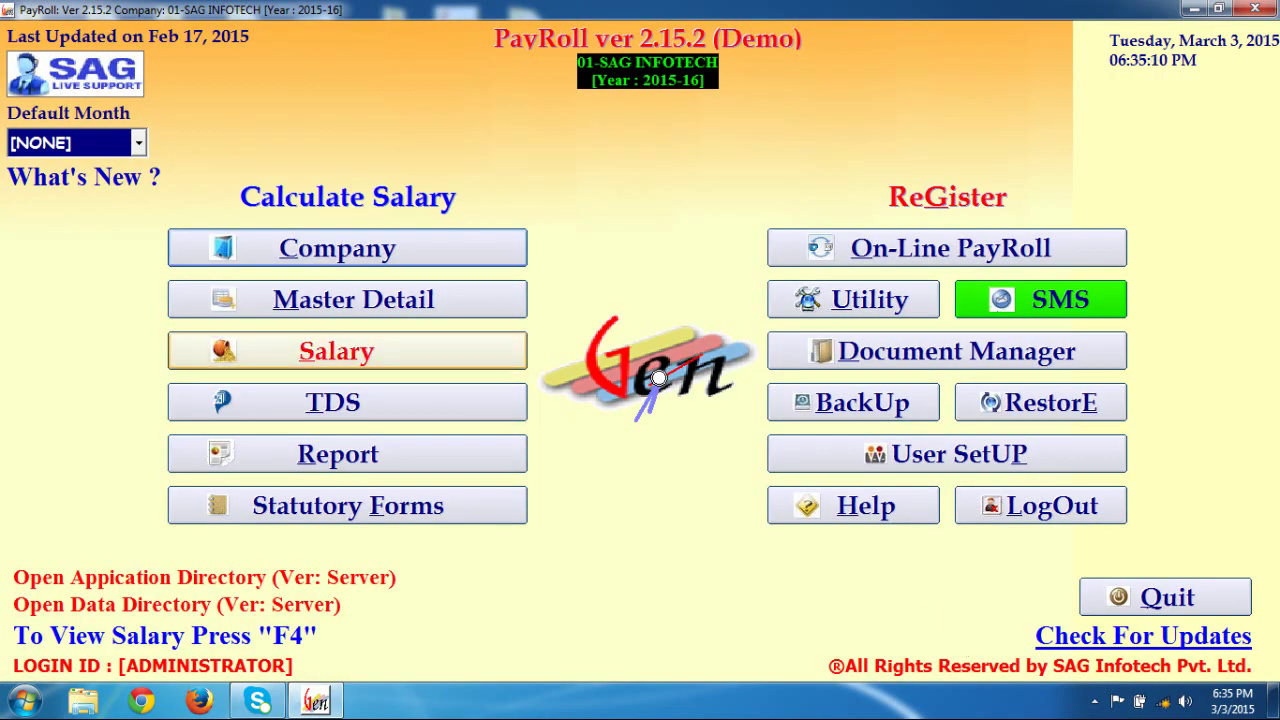
# View the annual and monthly options in Reimbursement SetUp and the March employee list in Reimbursement Bill/Payment, exiting each
pyautogui.click(428, 358)
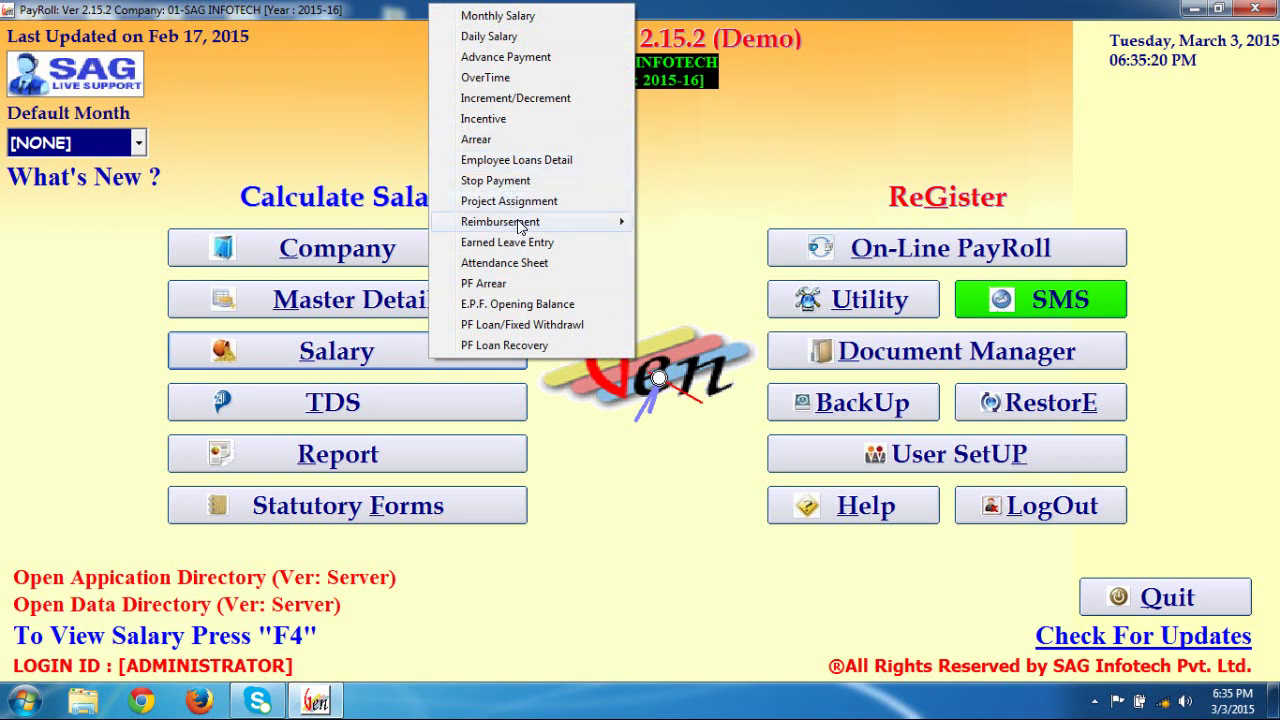
pyautogui.moveTo(520, 226)
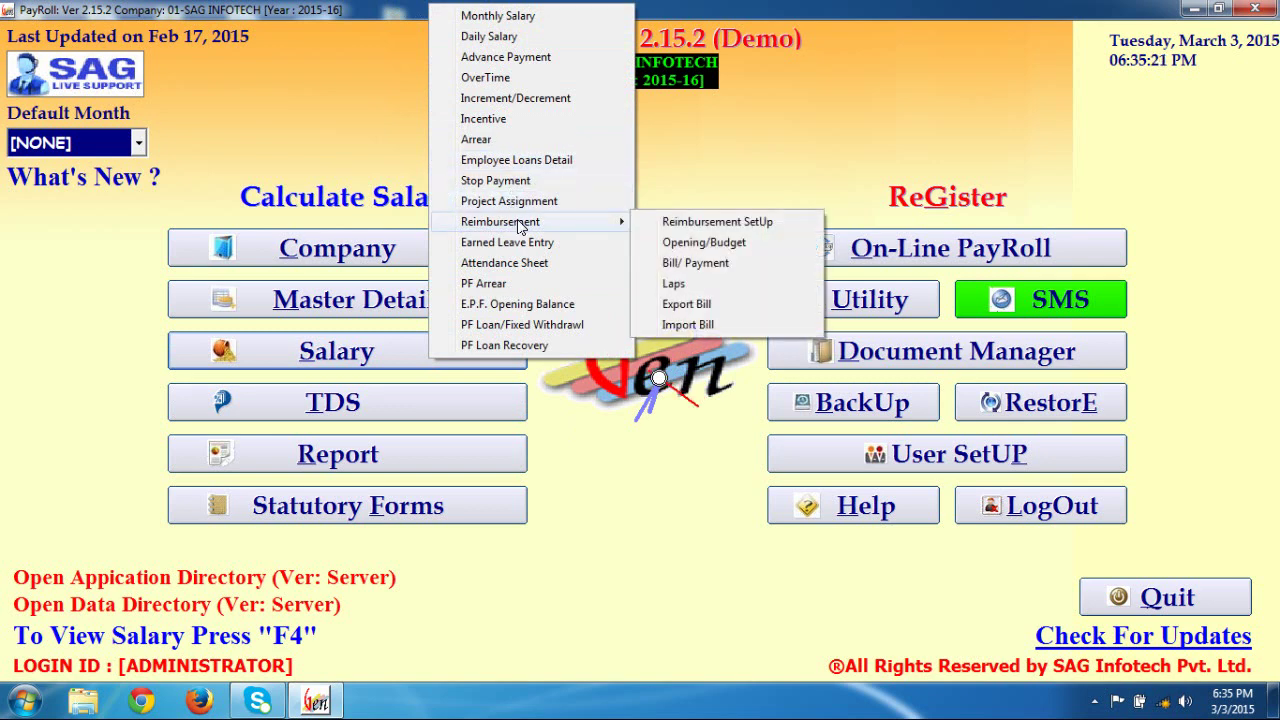
pyautogui.click(677, 222)
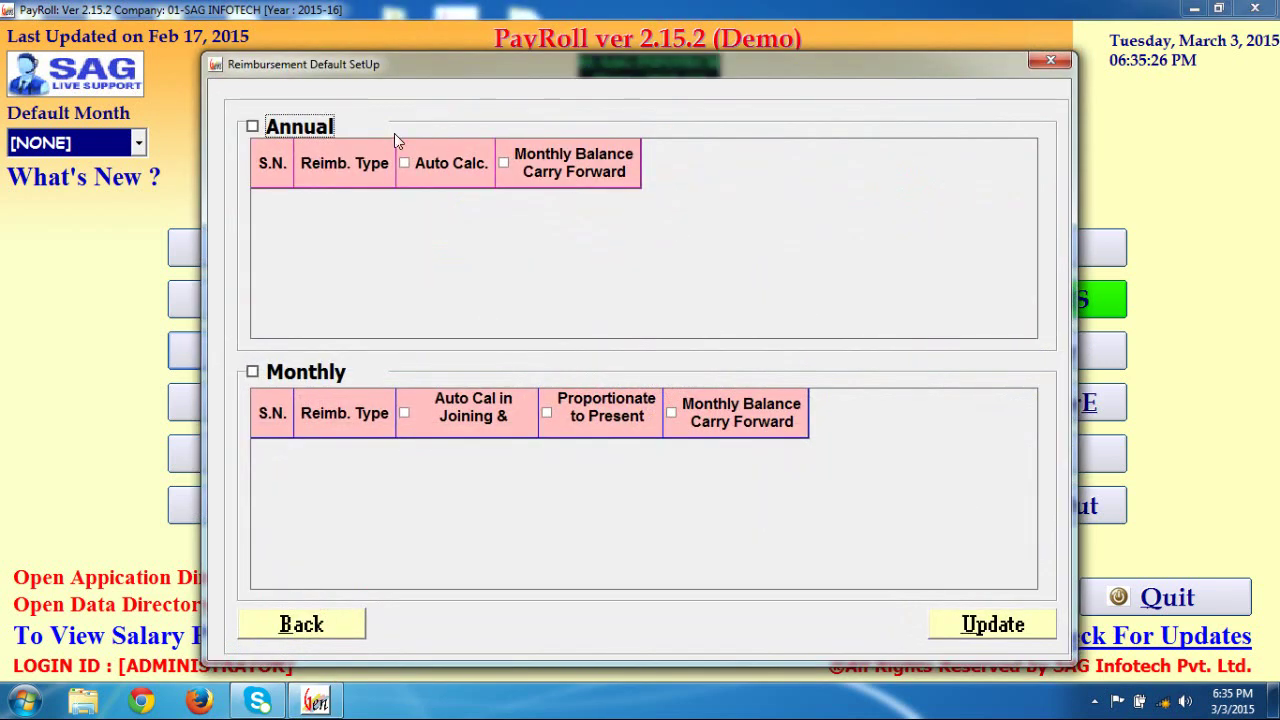
pyautogui.click(318, 634)
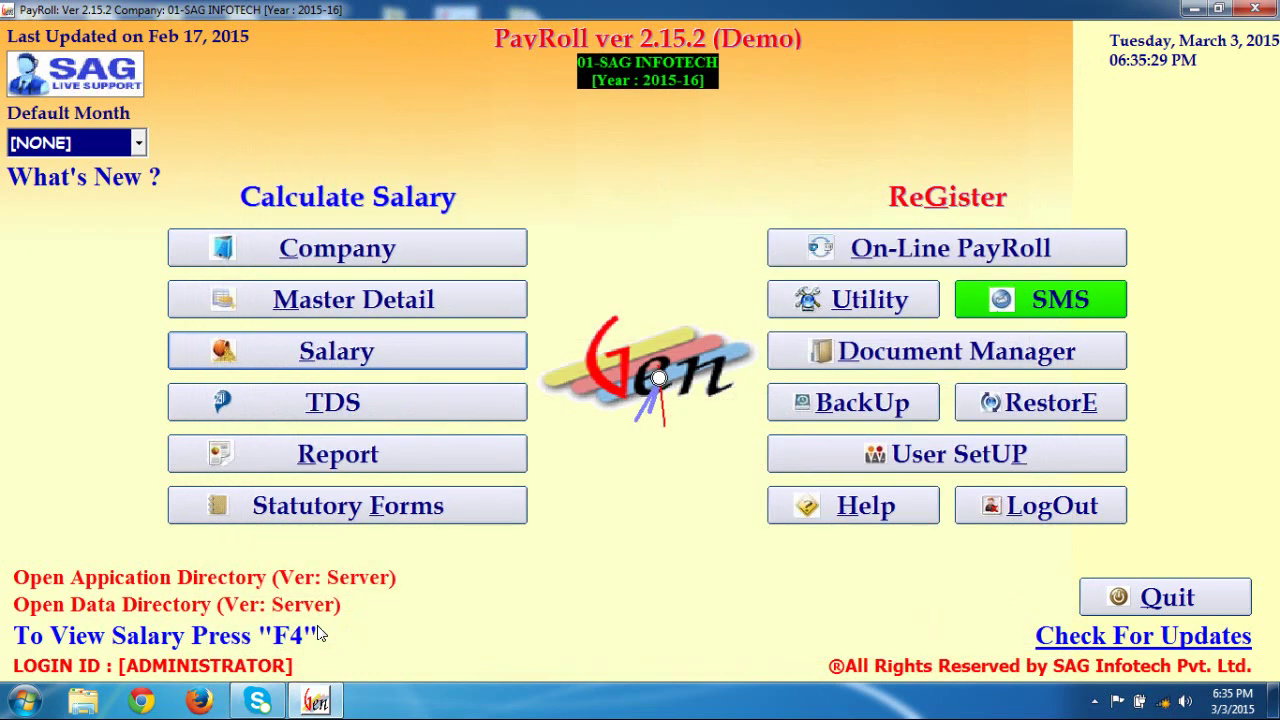
pyautogui.click(384, 362)
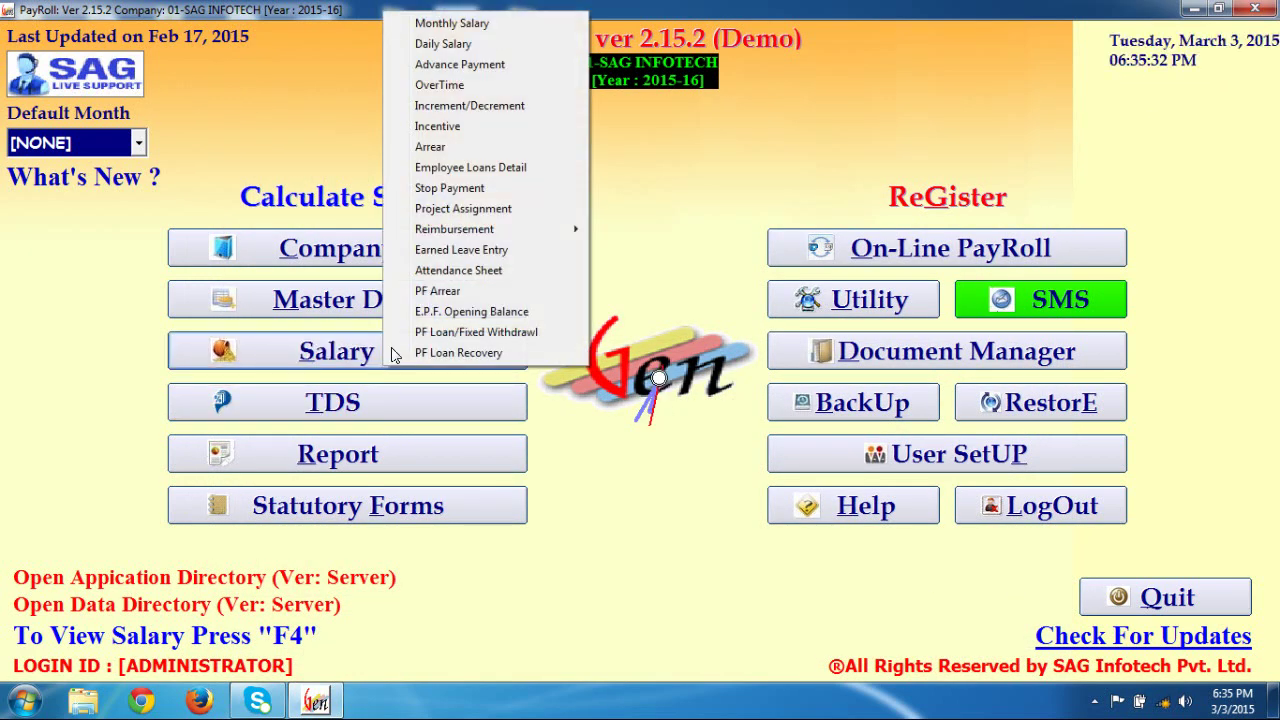
pyautogui.moveTo(470, 230)
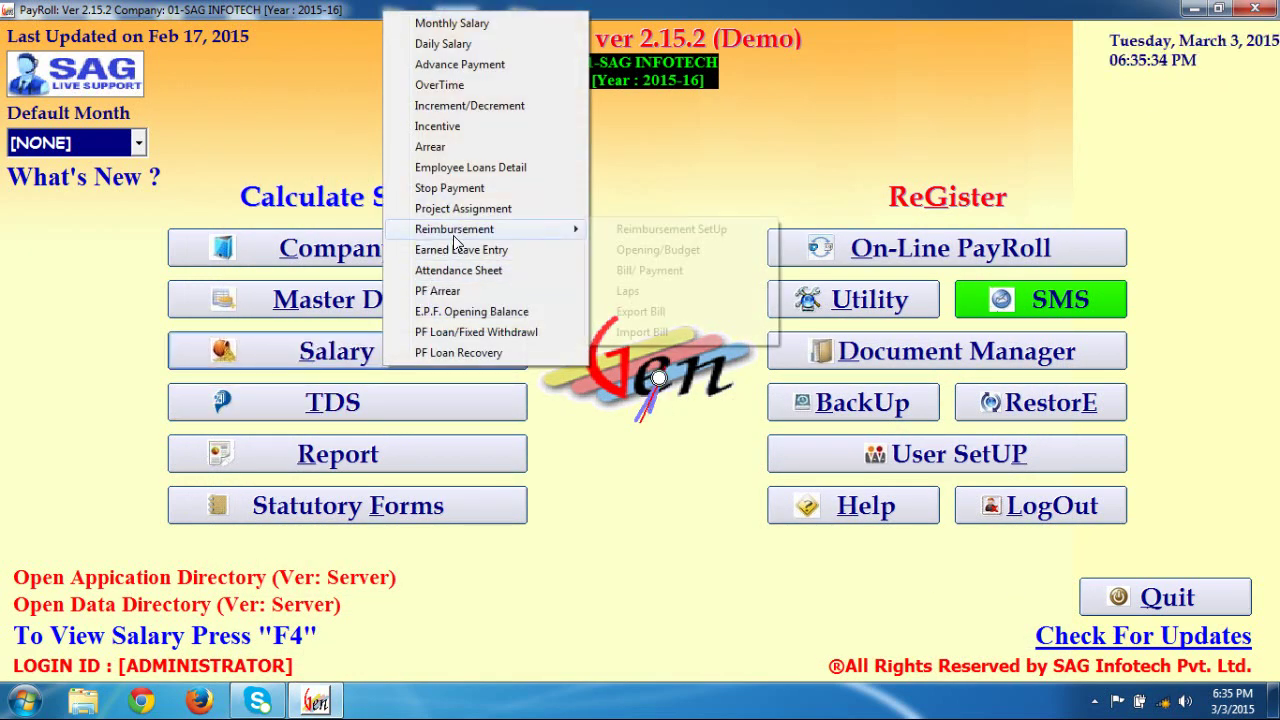
pyautogui.click(641, 271)
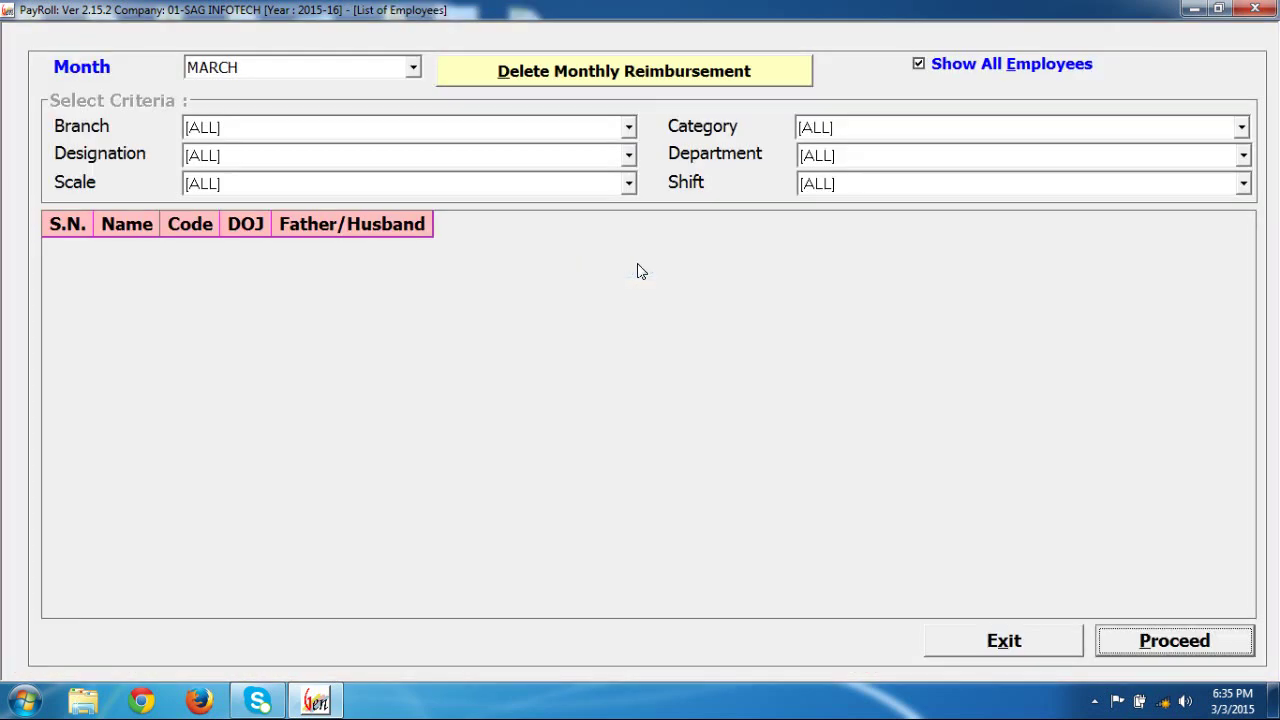
pyautogui.click(1045, 637)
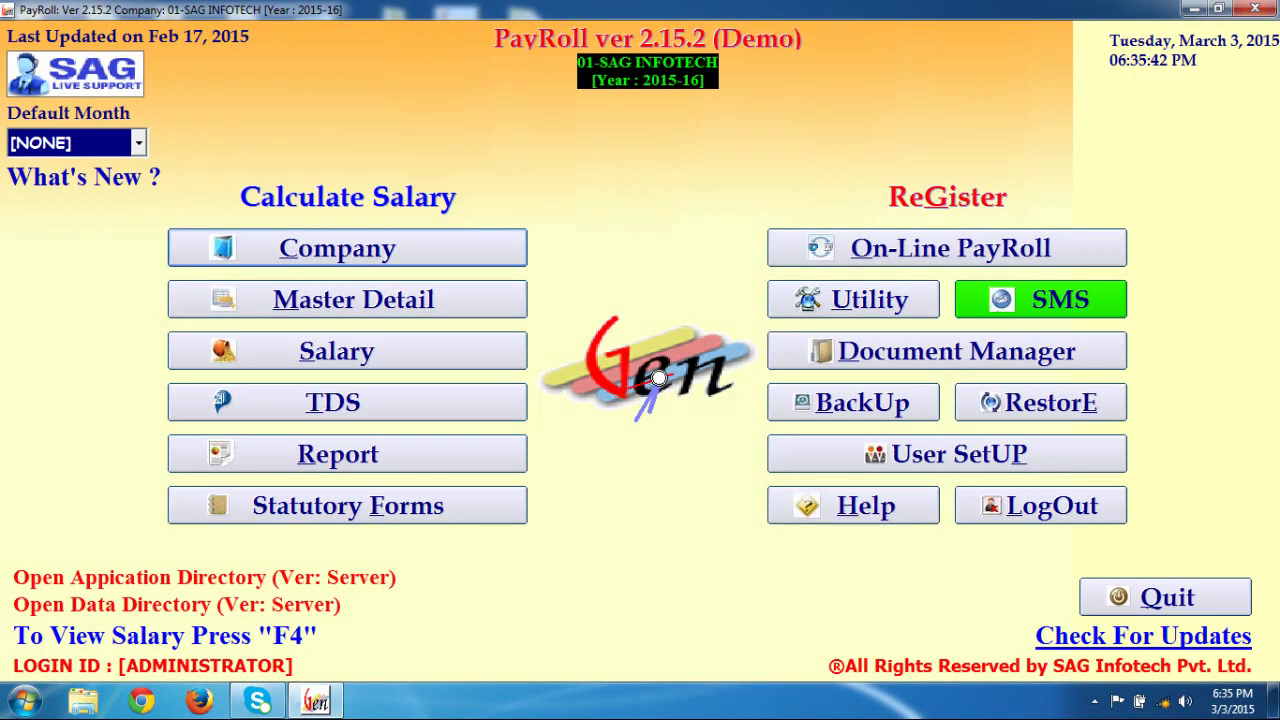
# Export the March 2016 monthly attendance with date from the Attendance Sheet to an Excel file named abc
pyautogui.click(508, 356)
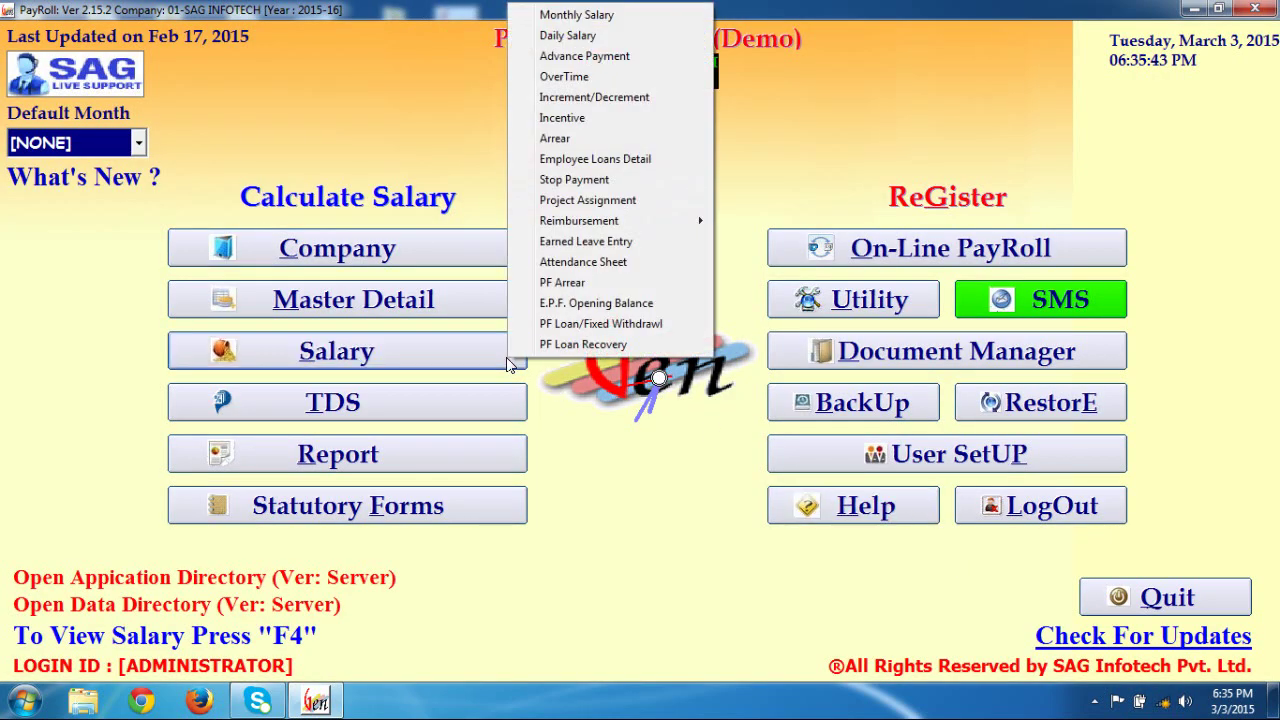
pyautogui.click(547, 263)
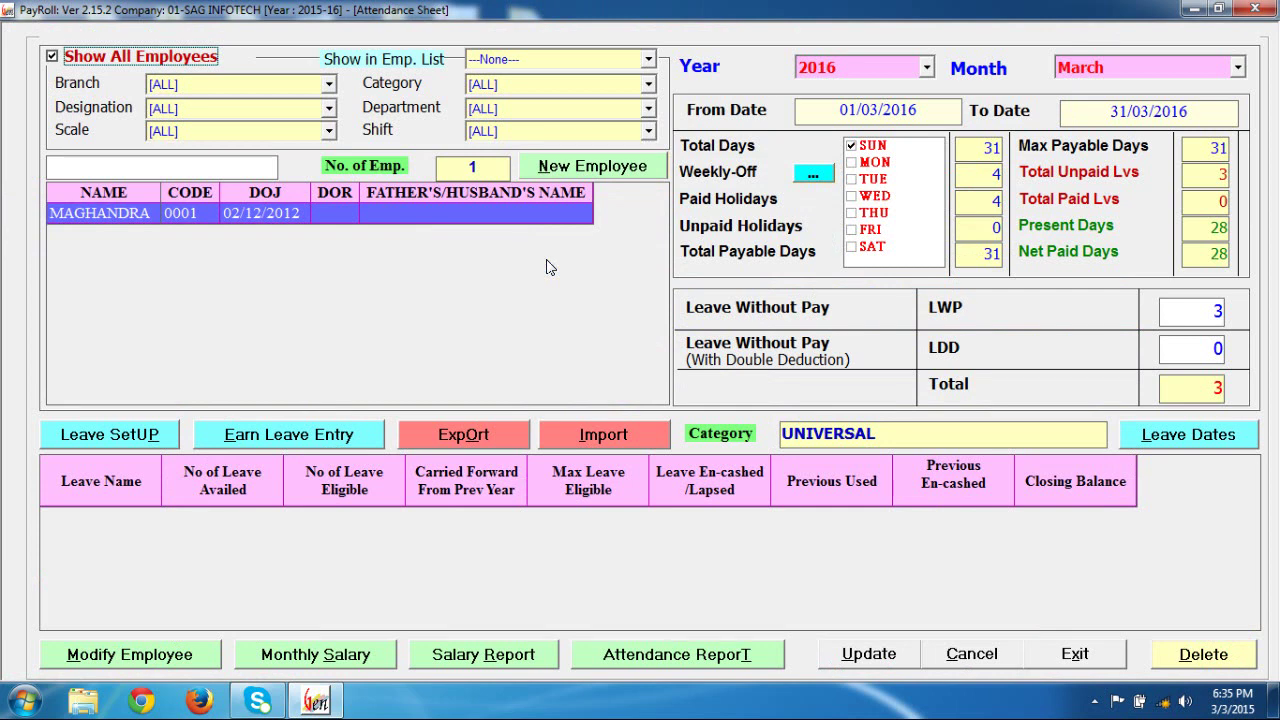
pyautogui.click(486, 432)
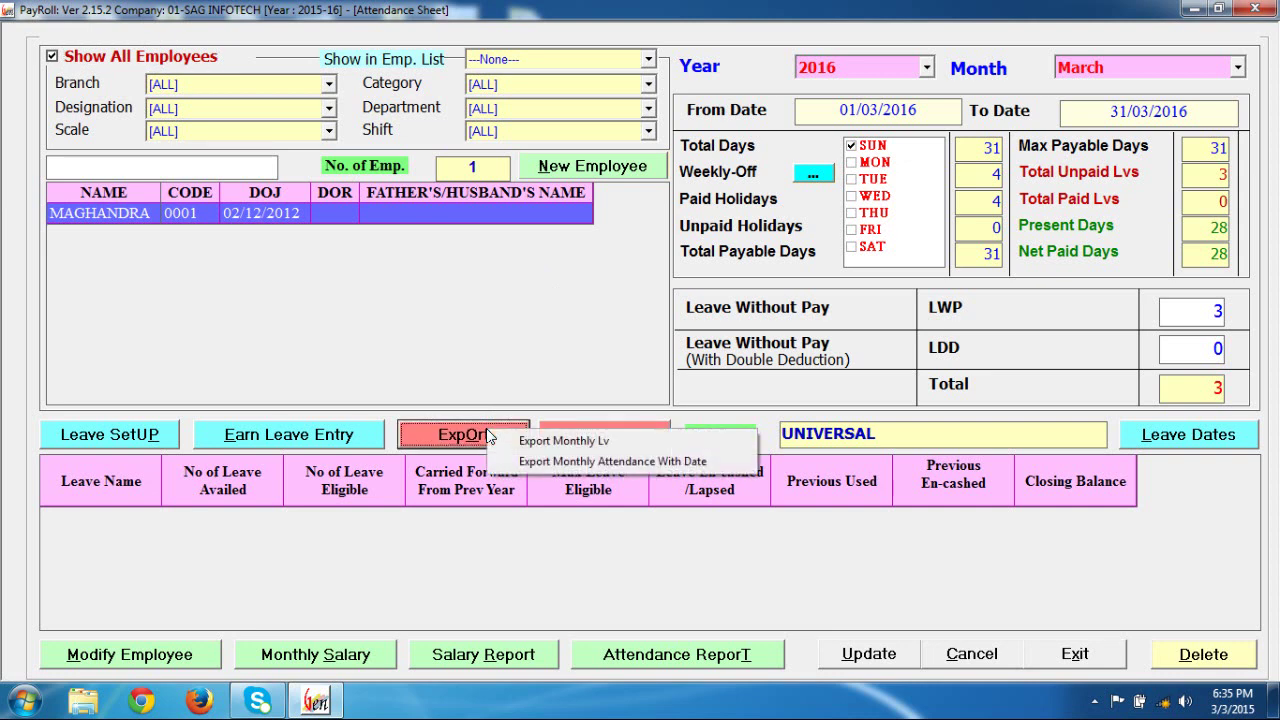
pyautogui.click(550, 463)
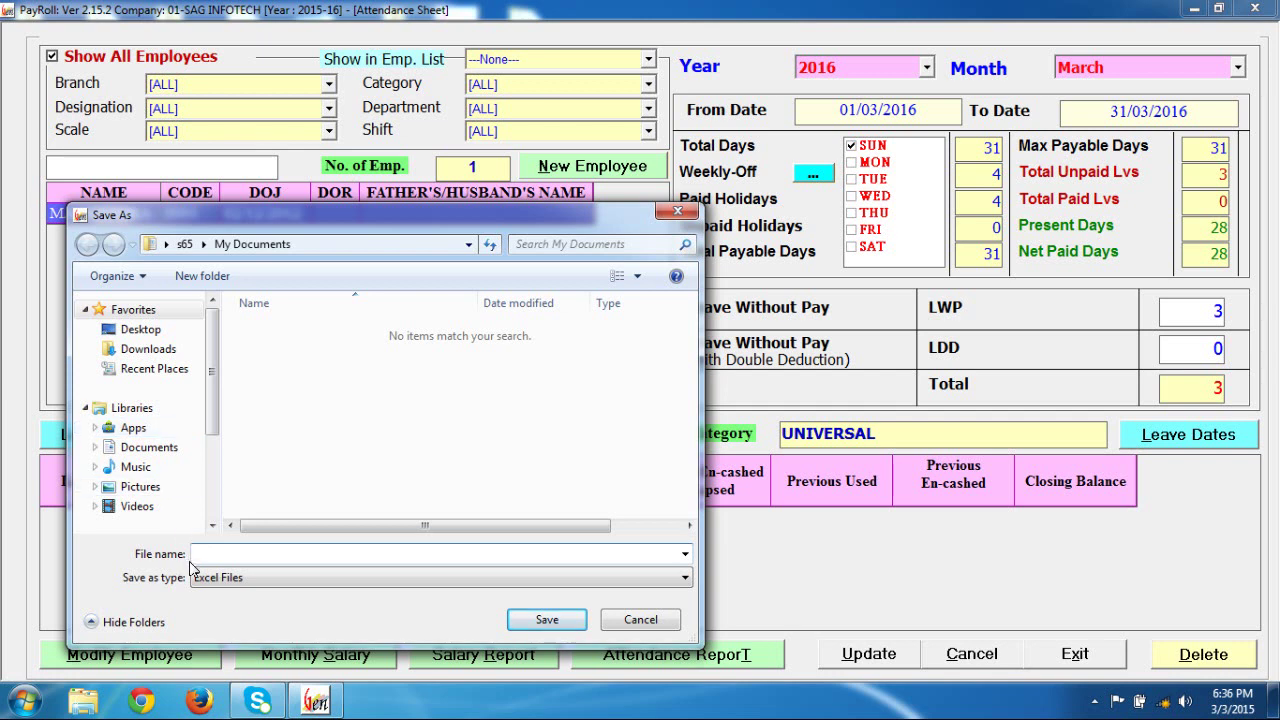
pyautogui.write('abc')
pyautogui.click(547, 622)
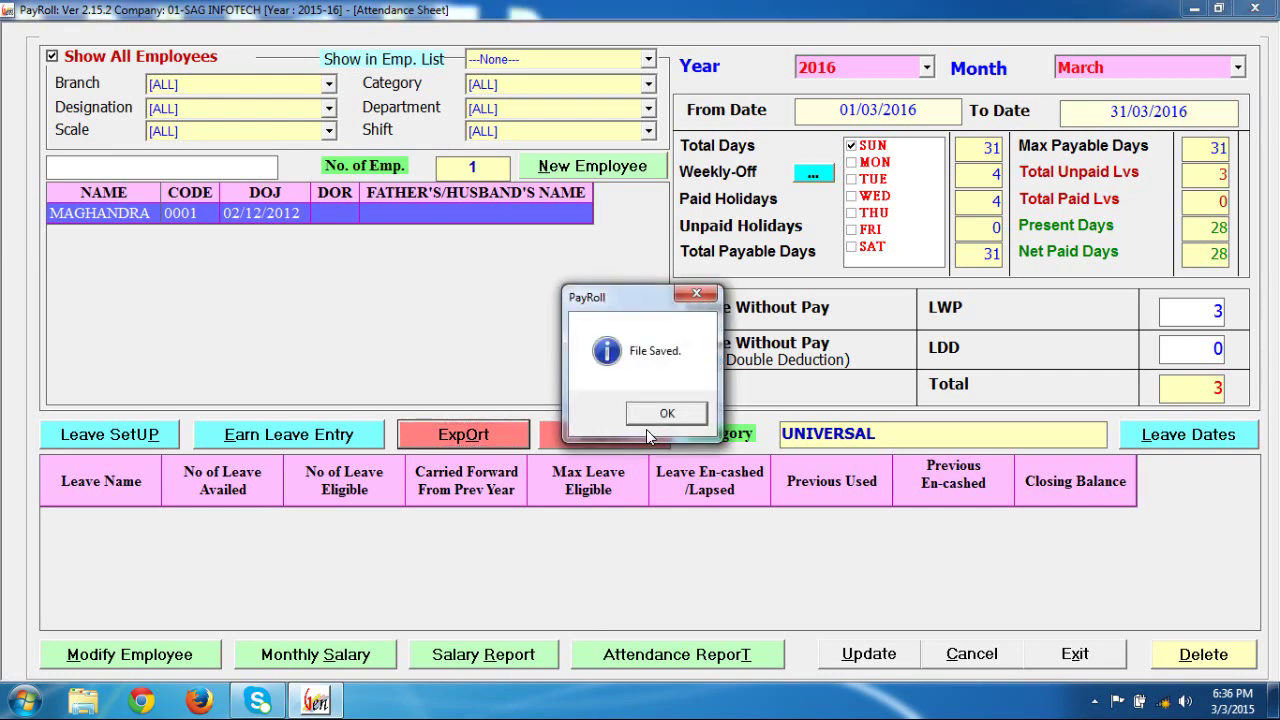
pyautogui.click(648, 415)
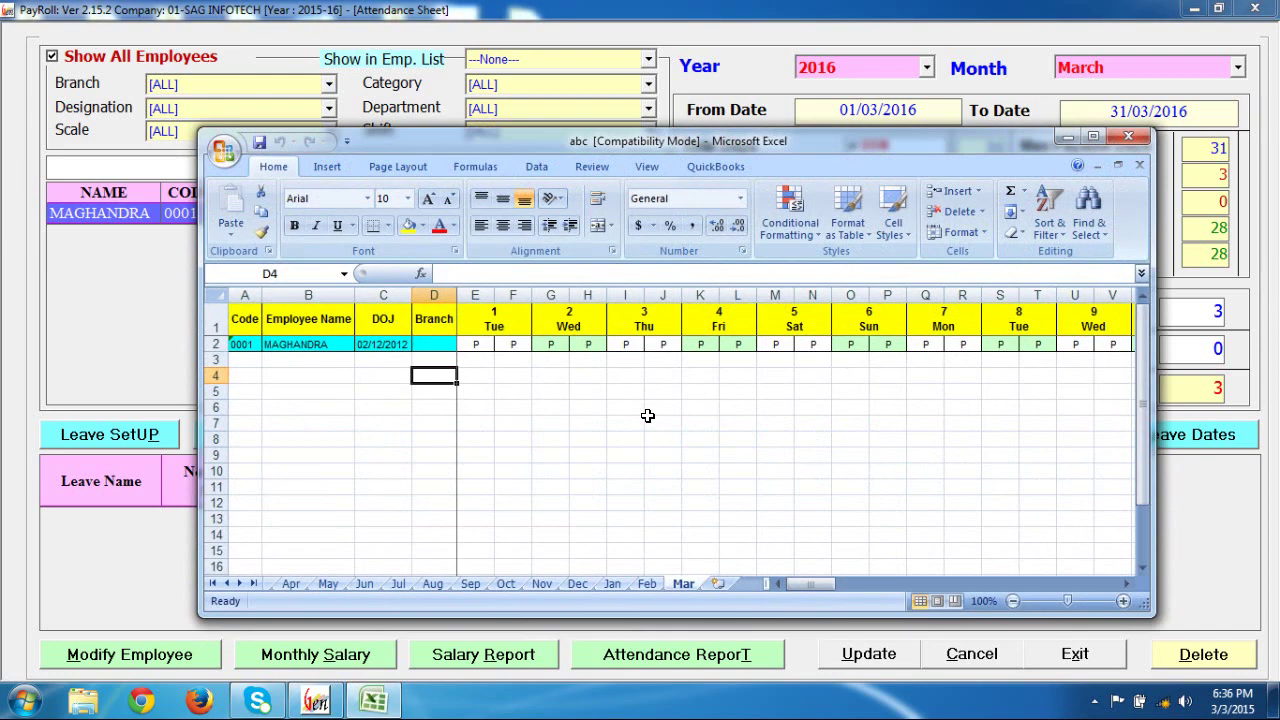
# Inspect the employee's attendance entry for day 1 in the exported abc workbook and close Excel
pyautogui.click(487, 346)
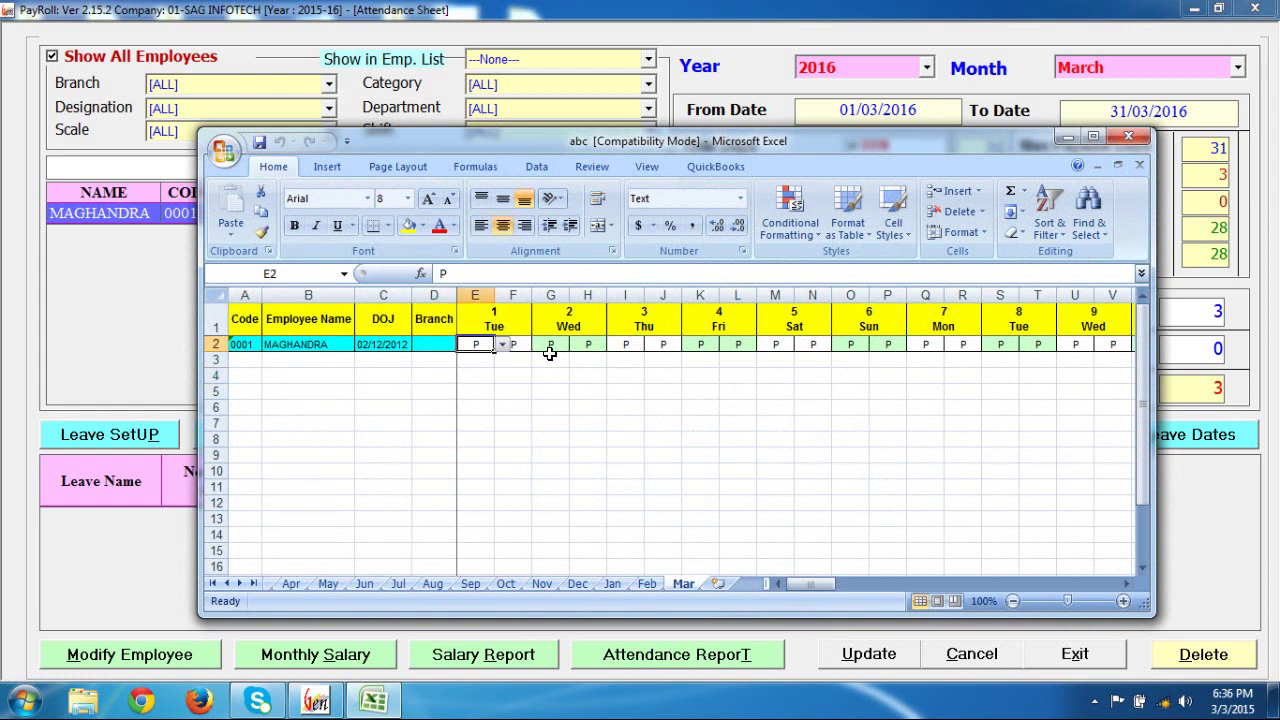
pyautogui.click(1141, 141)
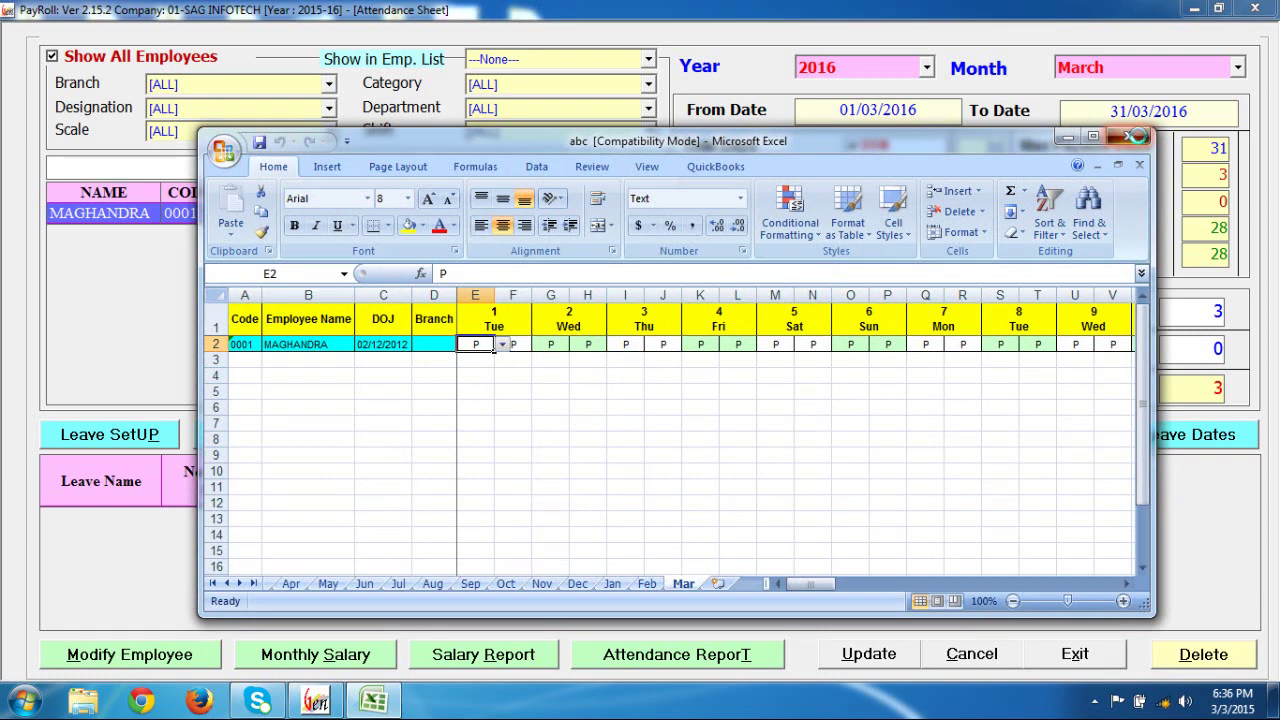
pyautogui.click(662, 398)
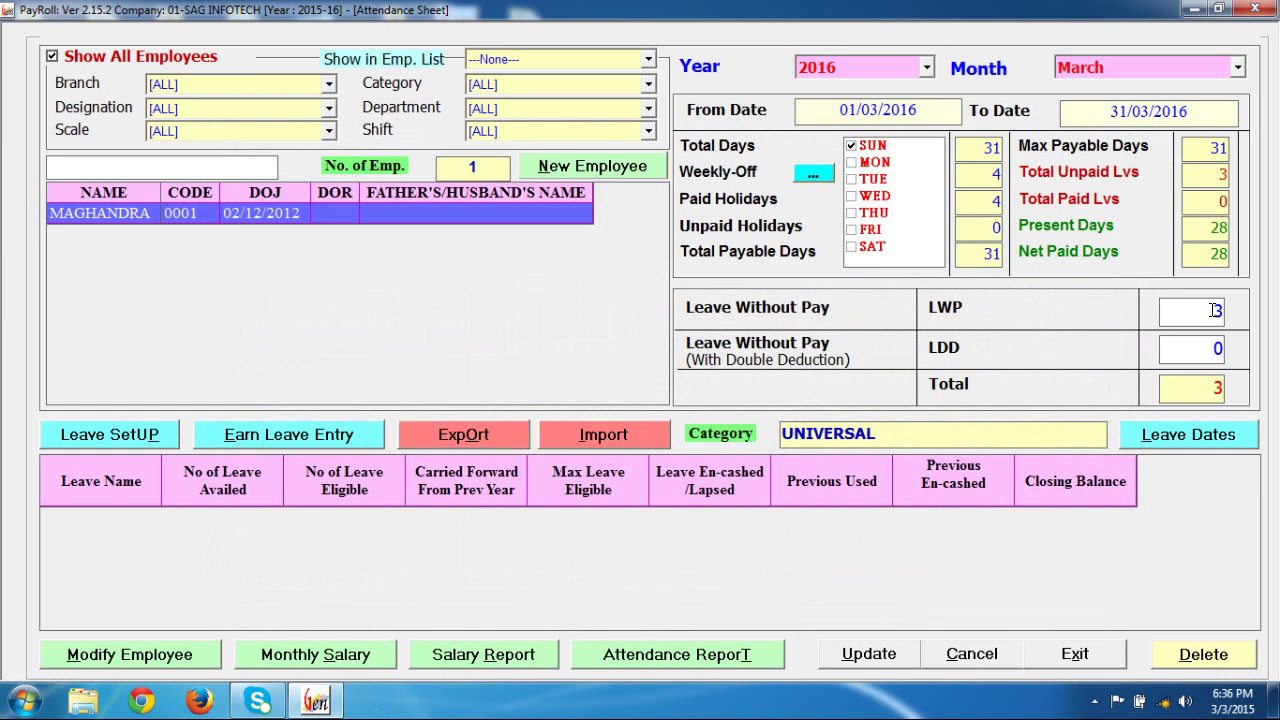
# Set the employee's March 2016 LWP to 1, update the attendance, and check the MAR Salary Detail
pyautogui.moveTo(1199, 313); pyautogui.dragTo(1221, 311)
pyautogui.click(1221, 311)
pyautogui.write('1')
pyautogui.press('BackSpace')
pyautogui.press('BackSpace')
pyautogui.write('1')
pyautogui.click(850, 655)
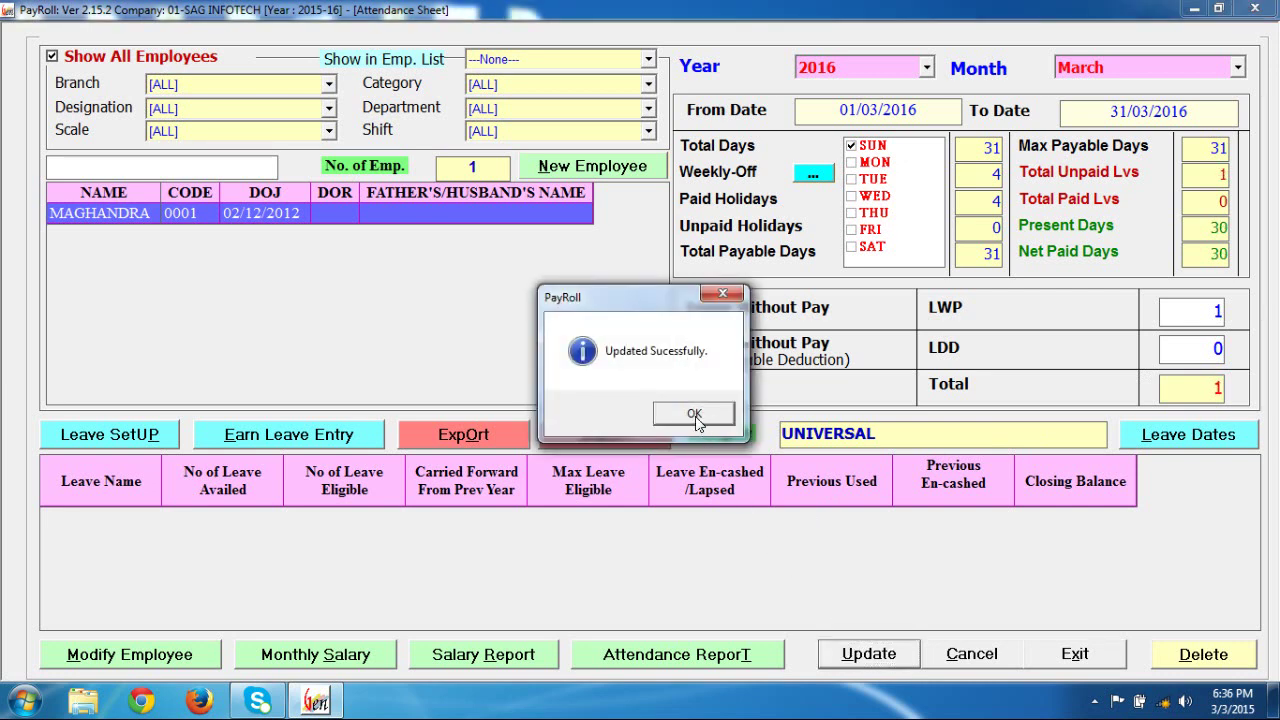
pyautogui.click(695, 416)
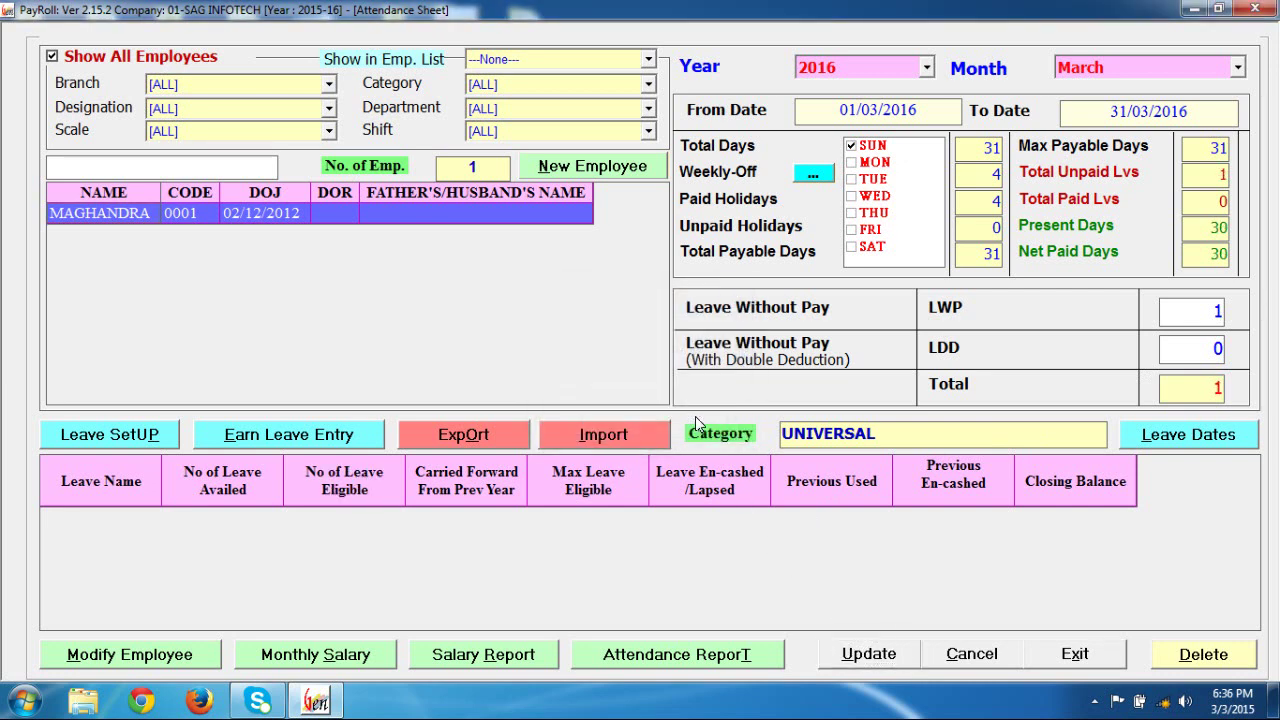
pyautogui.click(846, 648)
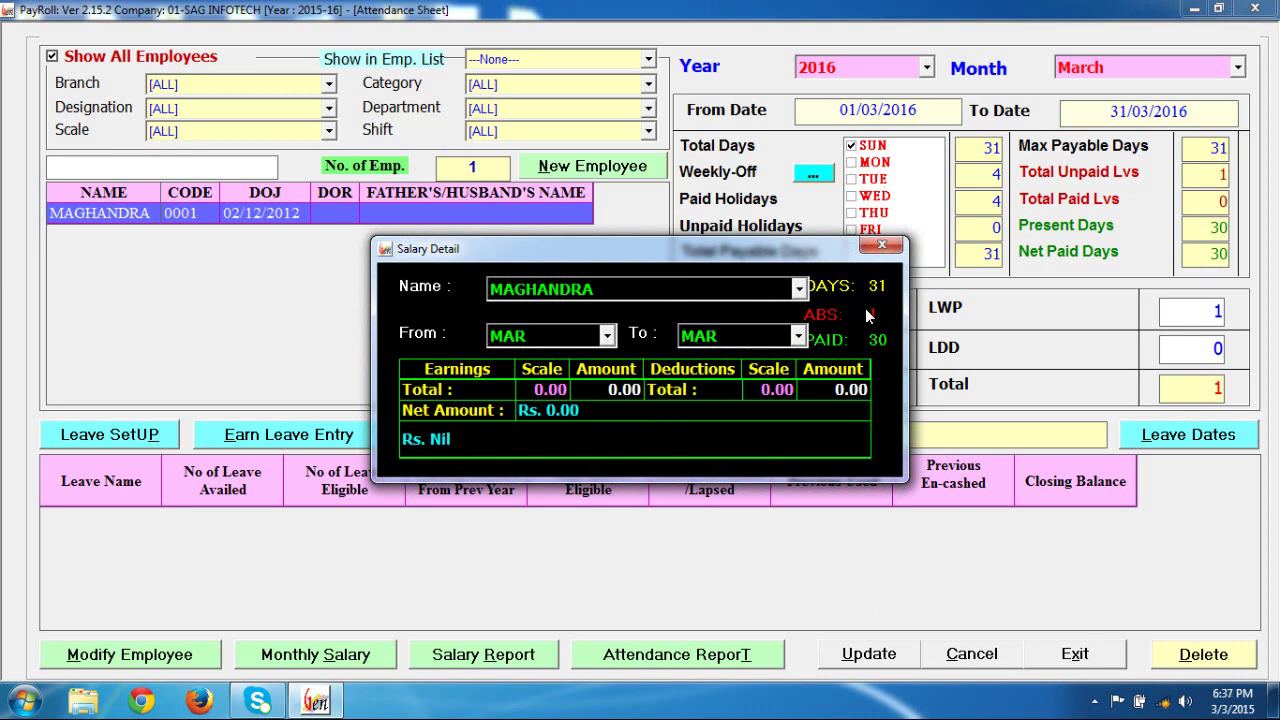
pyautogui.click(878, 247)
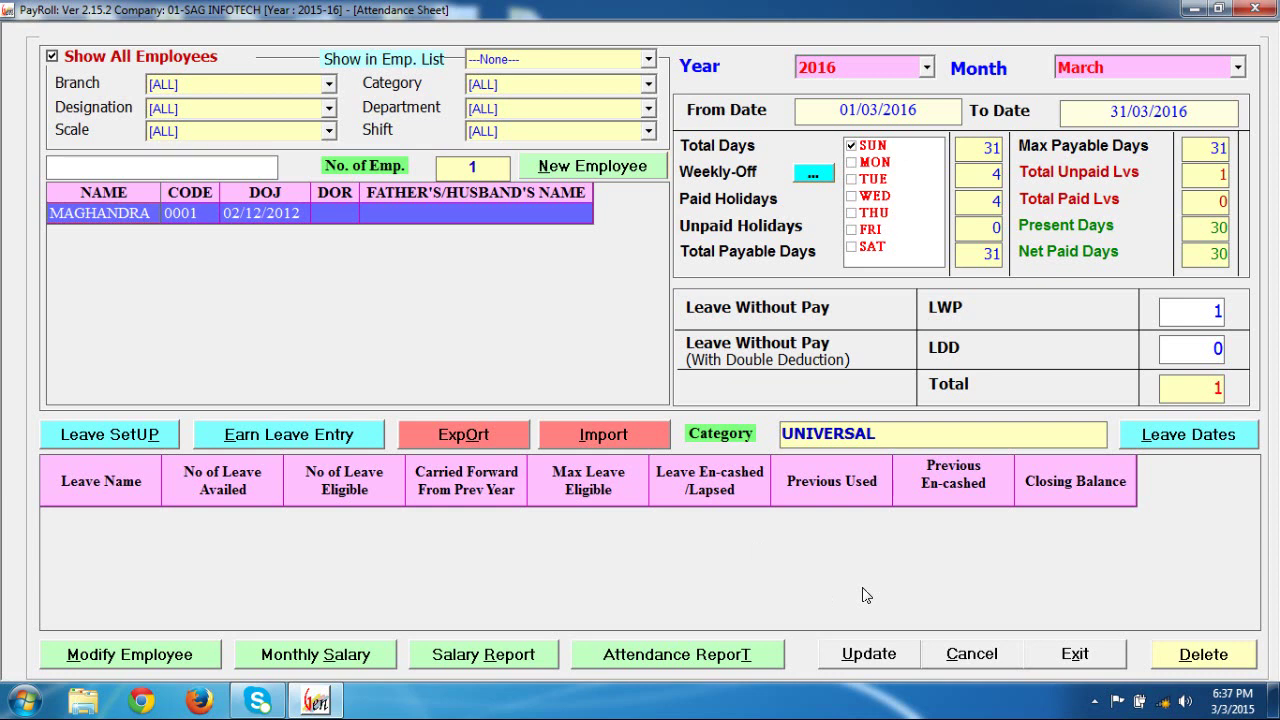
# Review the LWP options for 01/03/2016 in Leave Dates without choosing one, and exit the Attendance Sheet
pyautogui.click(1190, 436)
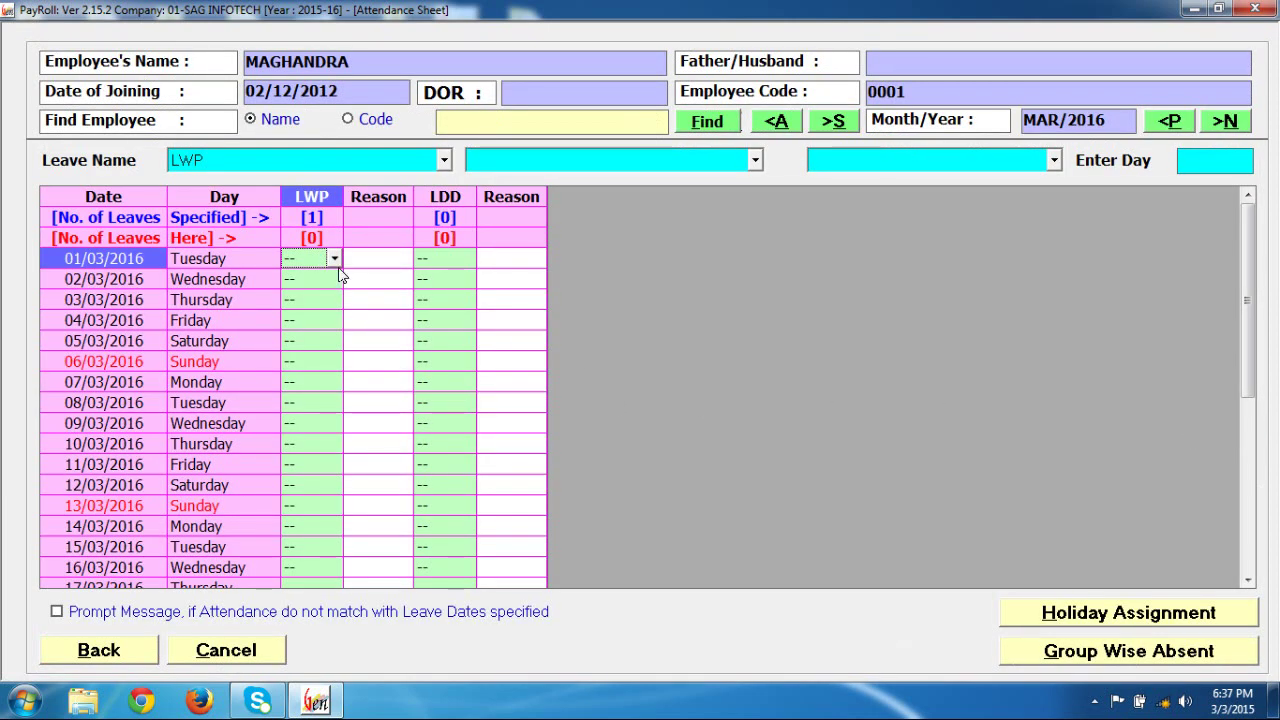
pyautogui.click(334, 261)
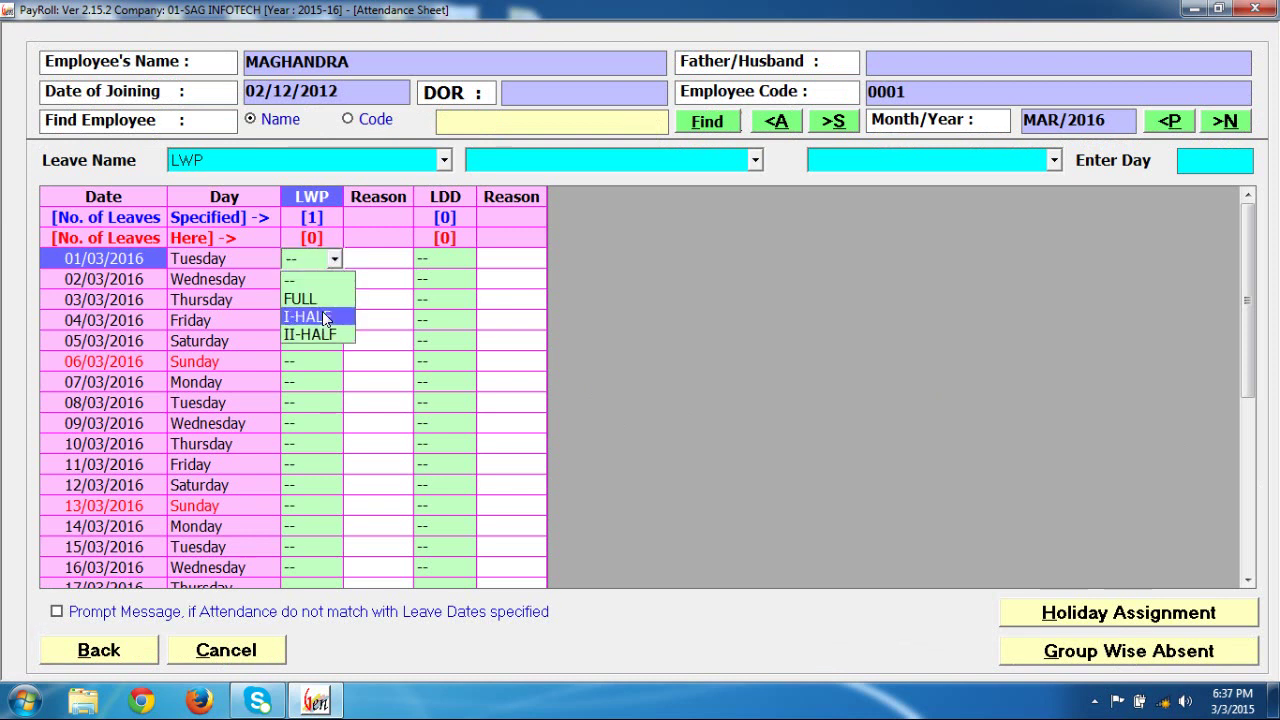
pyautogui.click(380, 262)
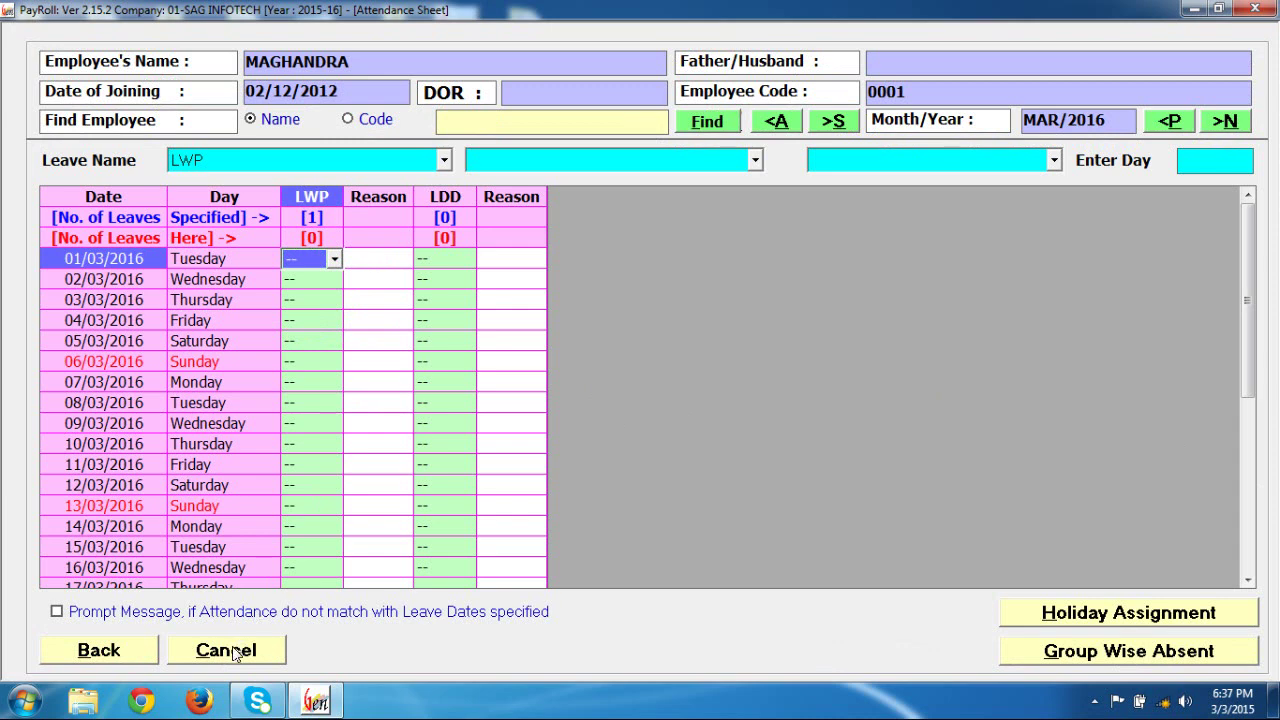
pyautogui.click(100, 650)
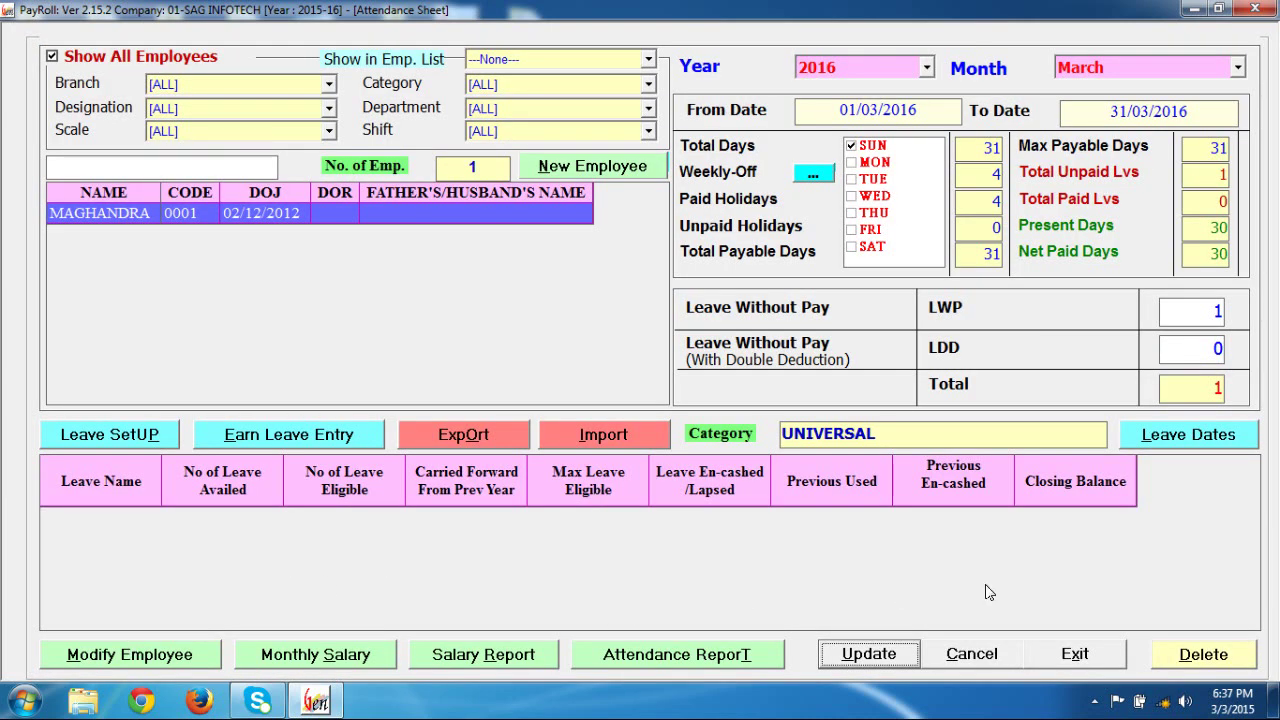
pyautogui.click(1074, 654)
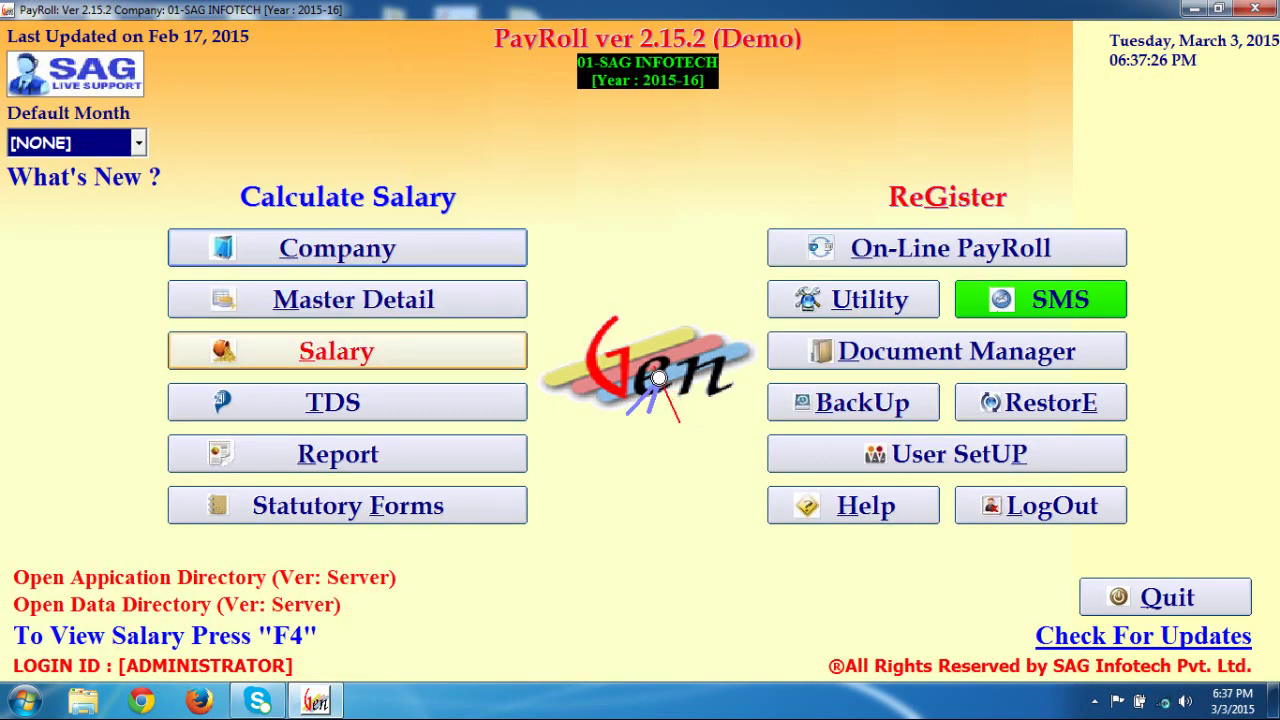
# Look over the remaining Salary entries
pyautogui.click(491, 358)
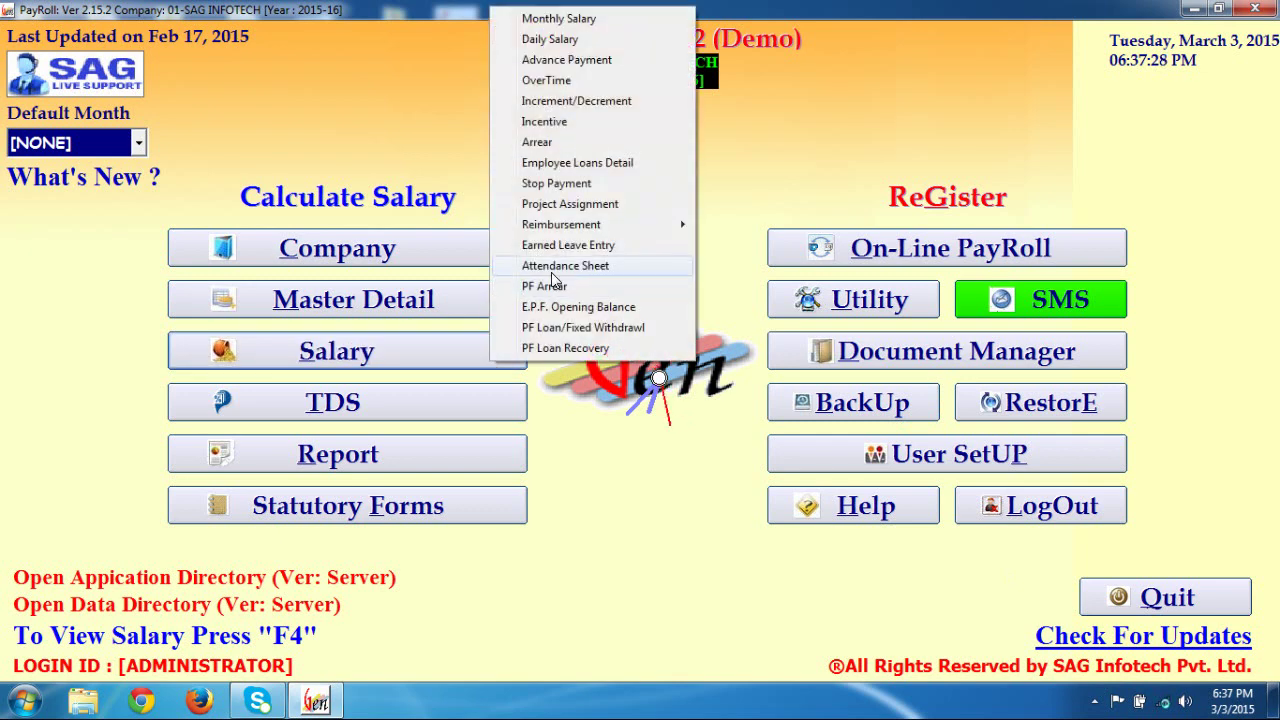